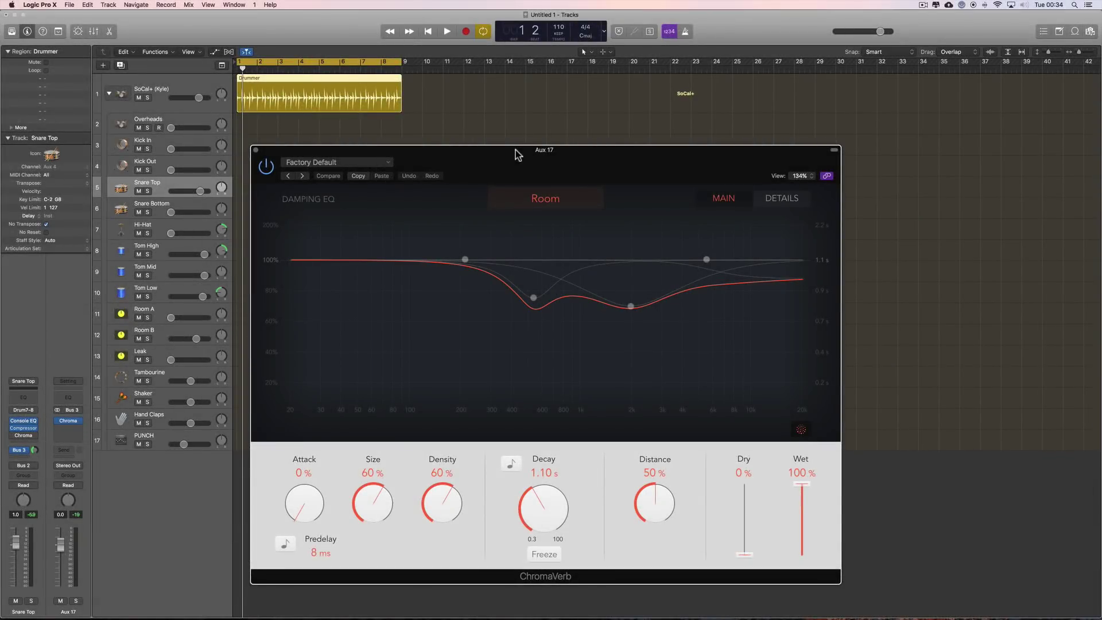
# Inspect the settings of ChromaVerb's 200 Hz damping EQ band.
pyautogui.moveTo(465, 160); pyautogui.dragTo(465, 158)
pyautogui.click(465, 259)
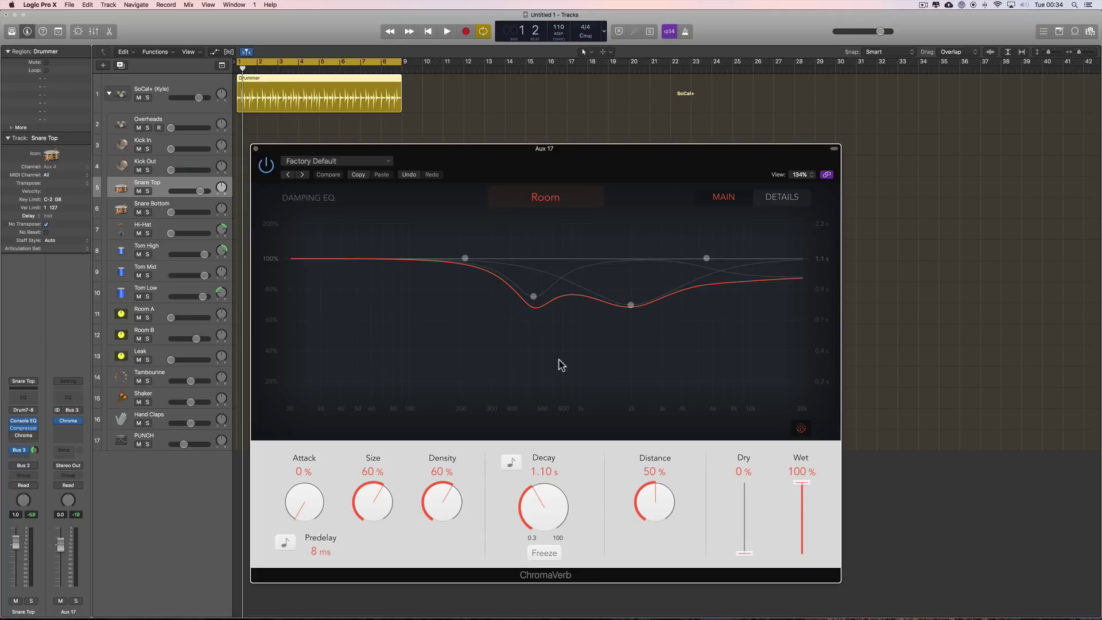
pyautogui.click(719, 198)
# Look over the Details page, return to the Main page and bring up the room type list.
pyautogui.click(778, 202)
pyautogui.click(724, 201)
pyautogui.click(779, 200)
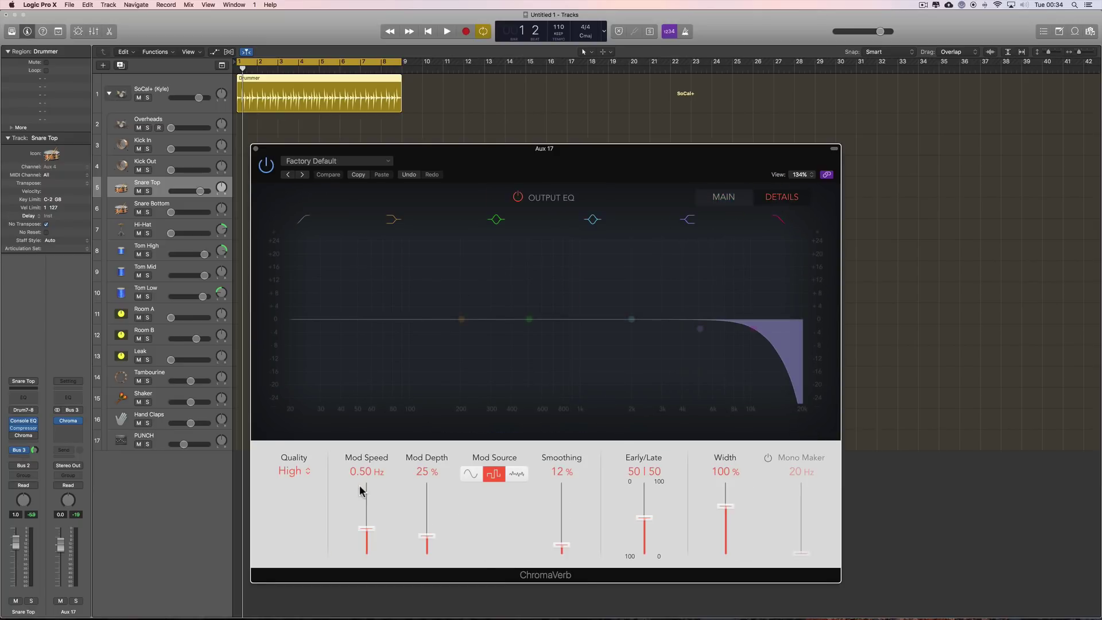
pyautogui.click(728, 202)
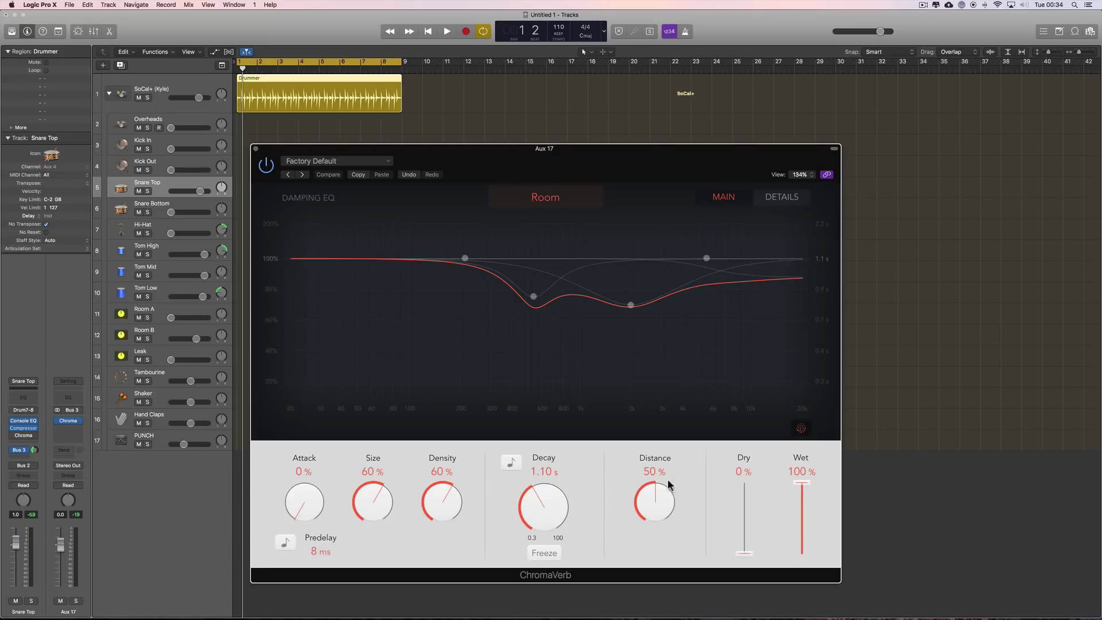
pyautogui.click(546, 200)
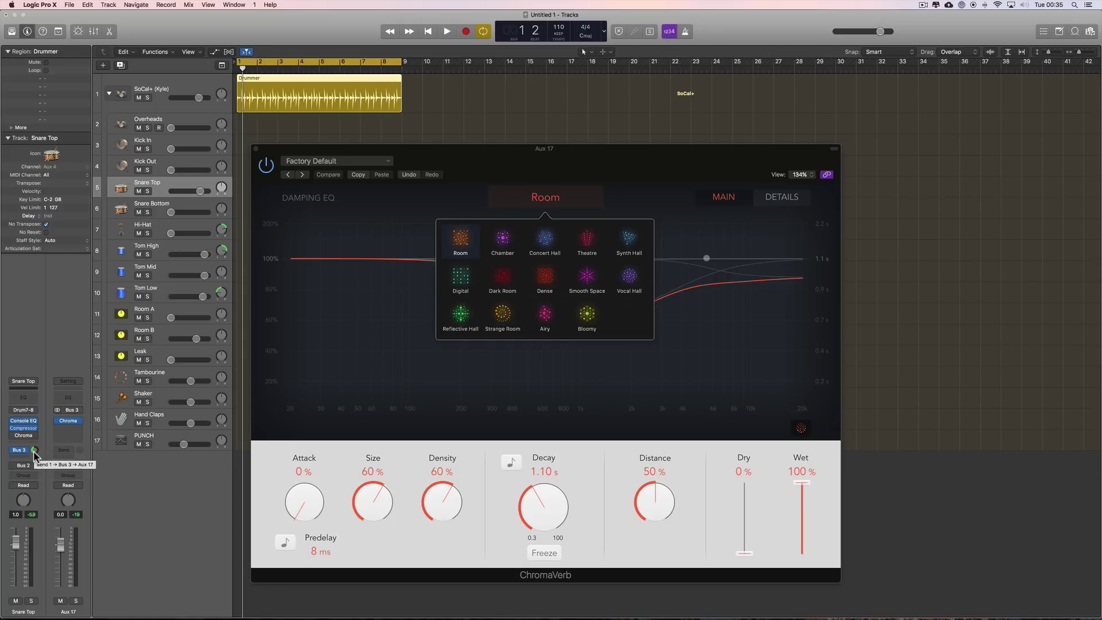
# Raise the Snare Top volume and audition the Chamber and Room reverbs during playback.
pyautogui.moveTo(15, 542); pyautogui.dragTo(15, 537)
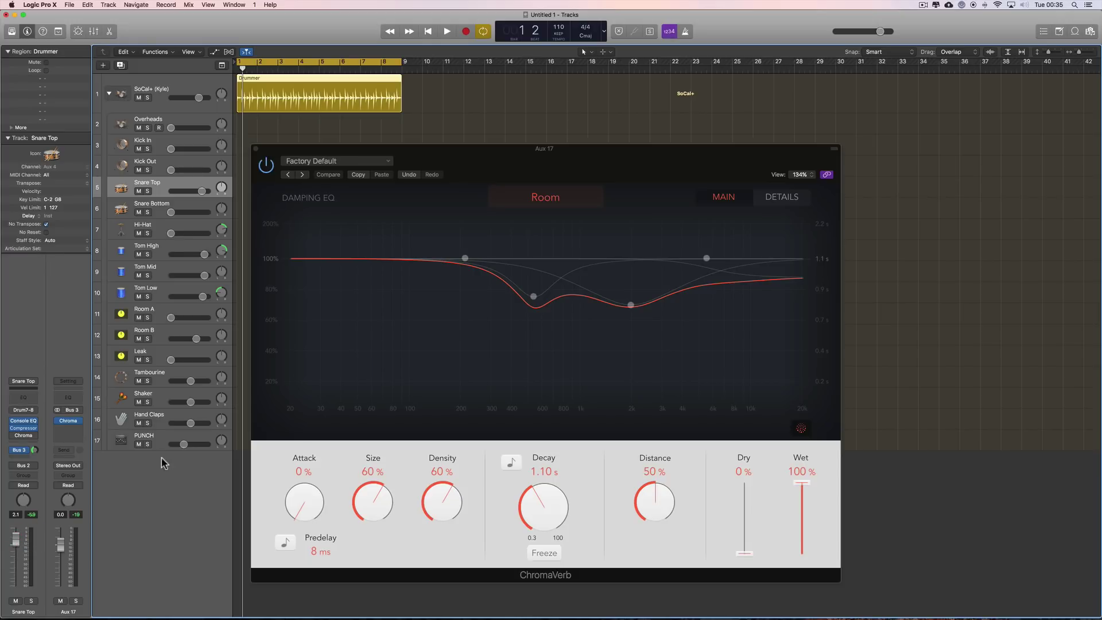
pyautogui.click(521, 200)
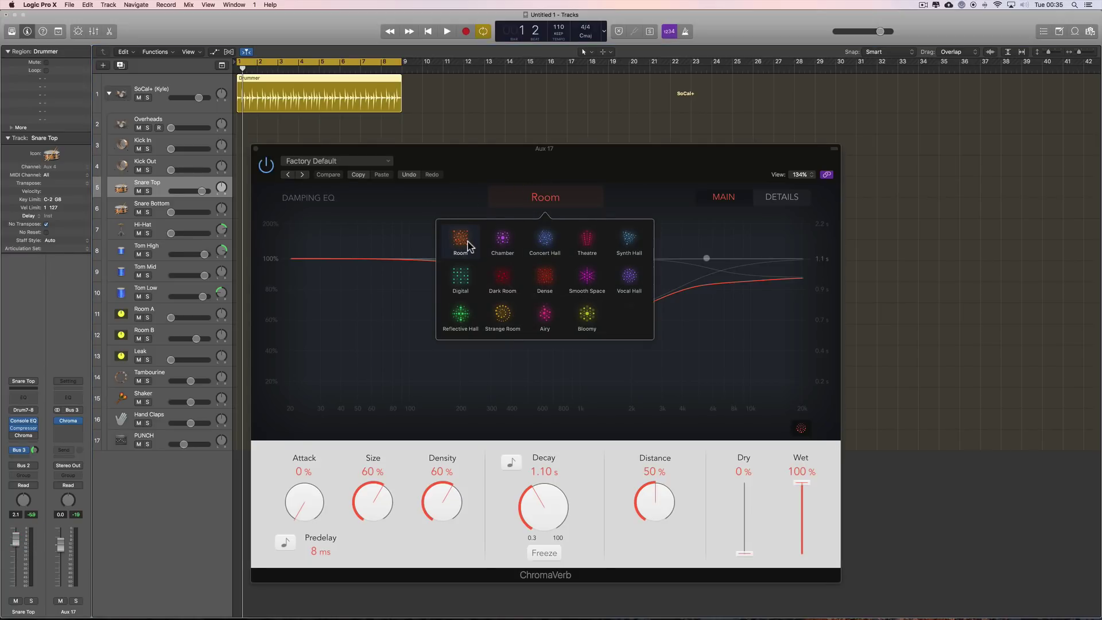
pyautogui.press('space')
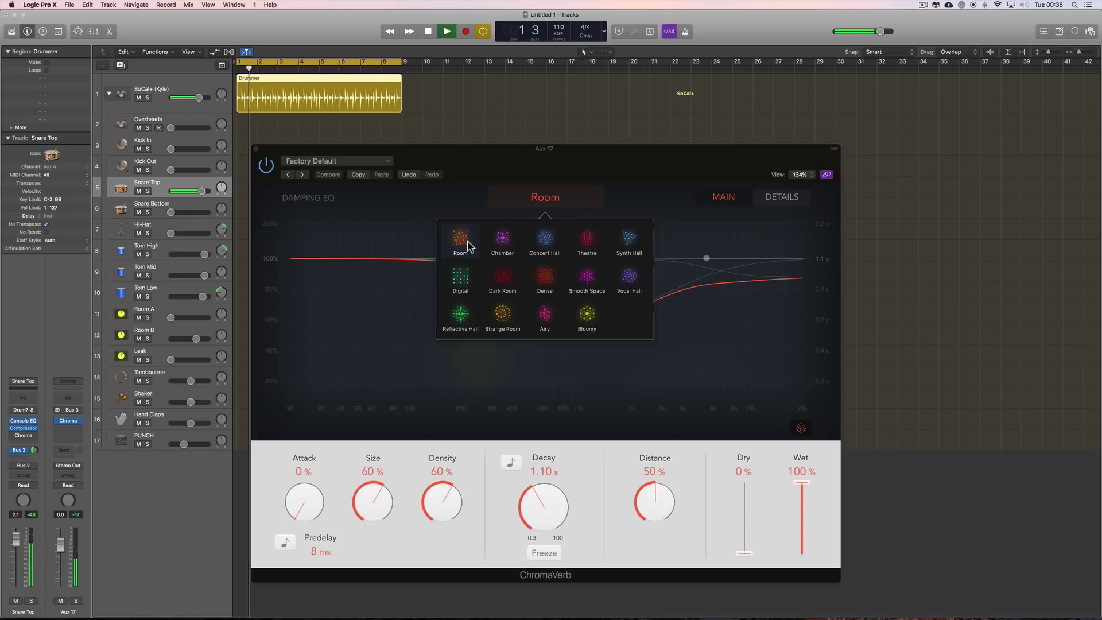
pyautogui.click(502, 241)
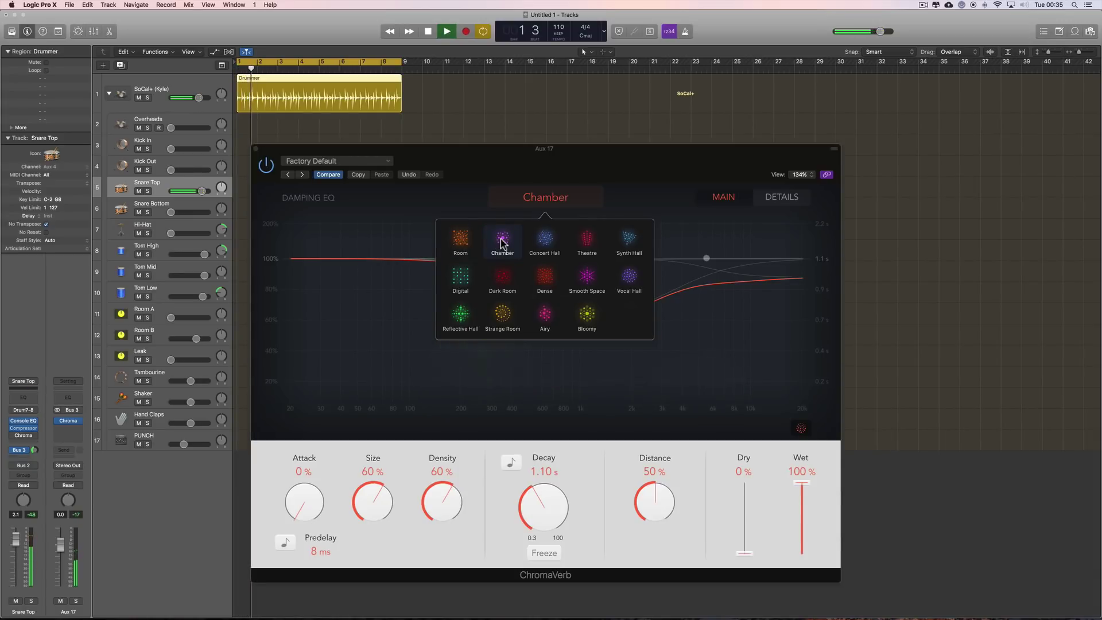
pyautogui.click(467, 244)
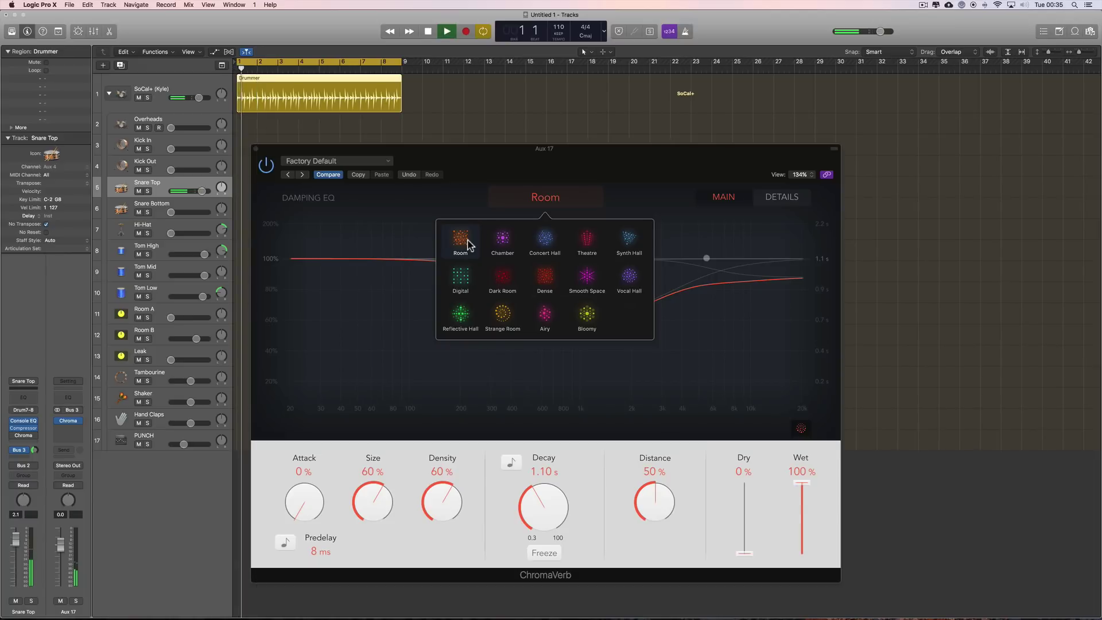
pyautogui.click(502, 242)
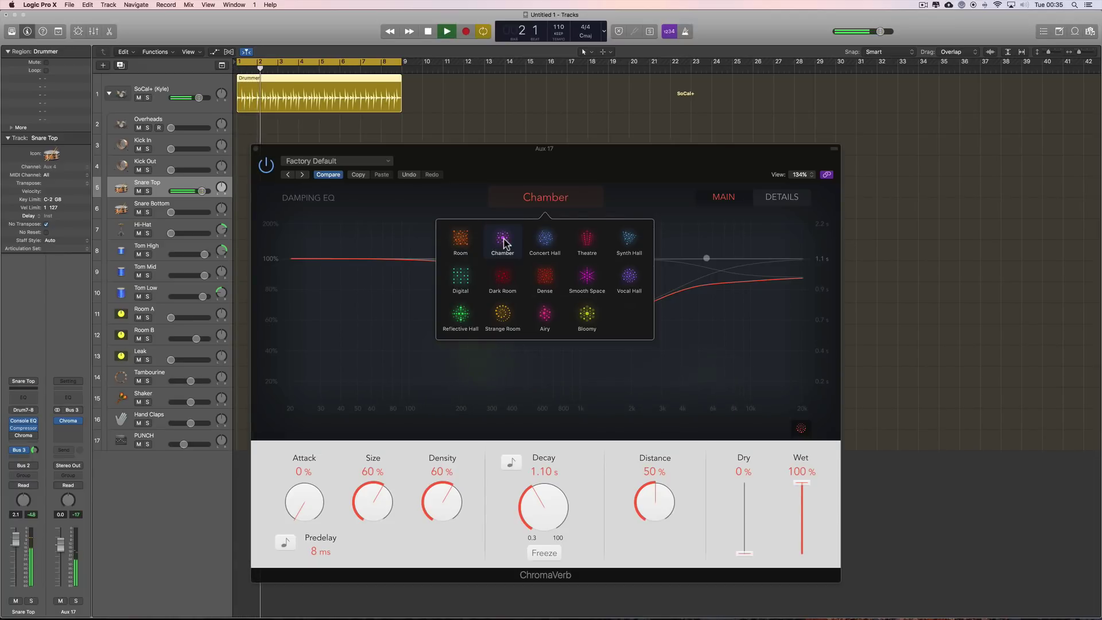
pyautogui.press('space')
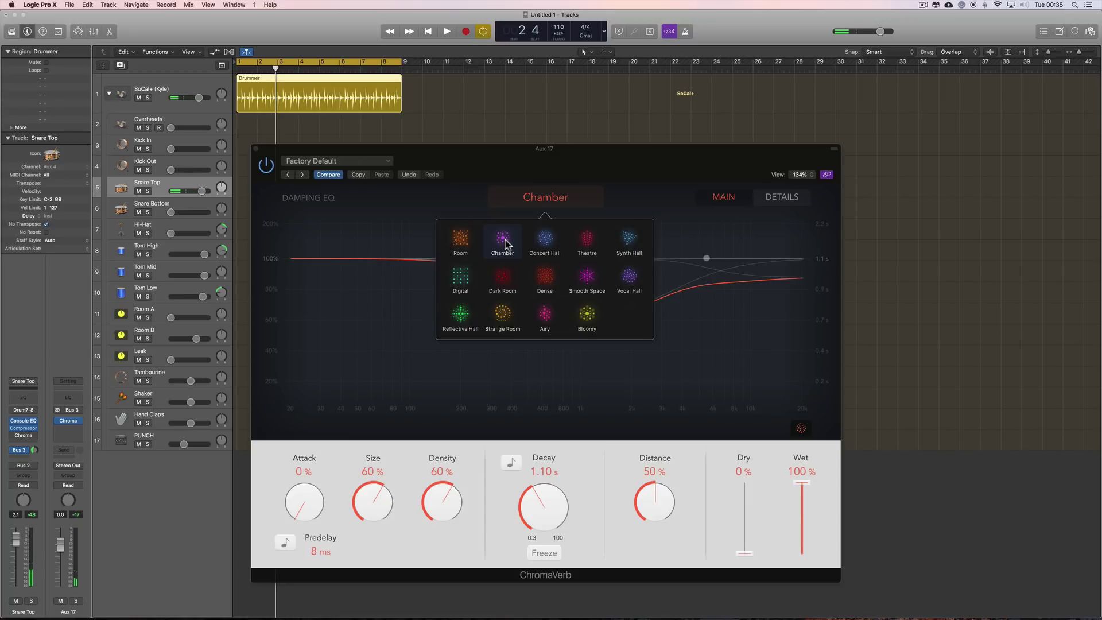
# Audition Concert Hall and Theatre, then settle on the Synth Hall reverb type.
pyautogui.click(546, 241)
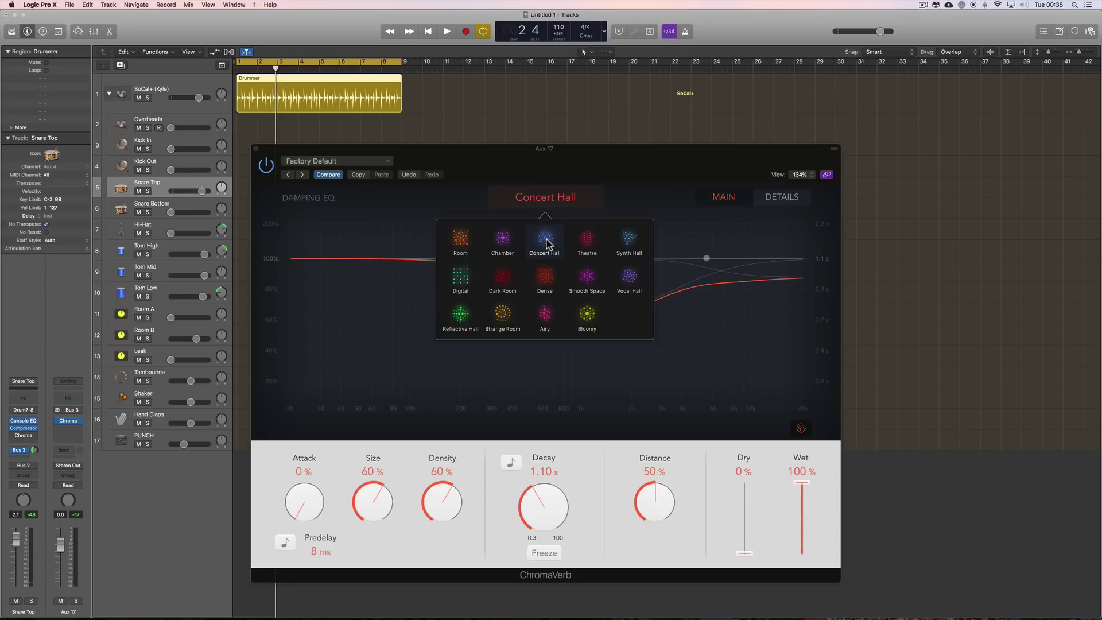
pyautogui.press('space')
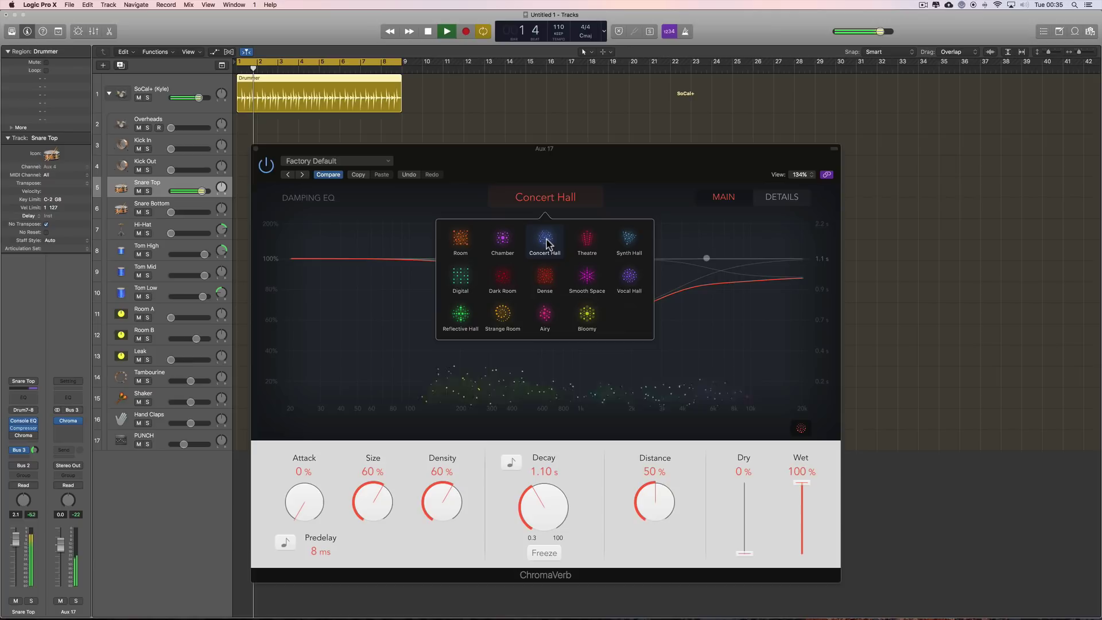
pyautogui.click(586, 243)
pyautogui.press('space')
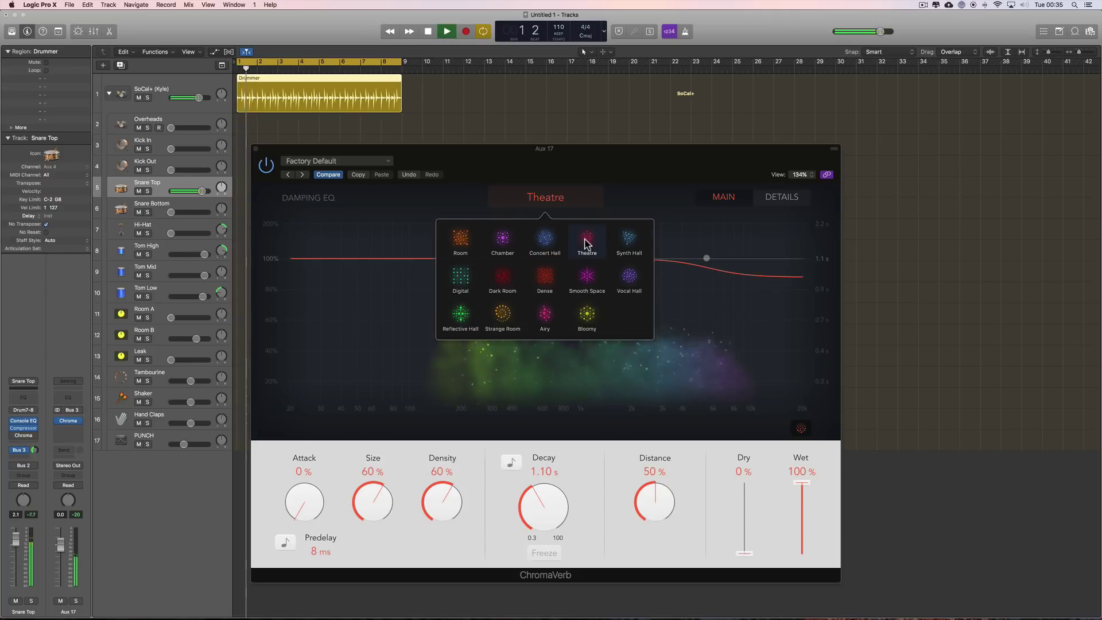
pyautogui.press('space')
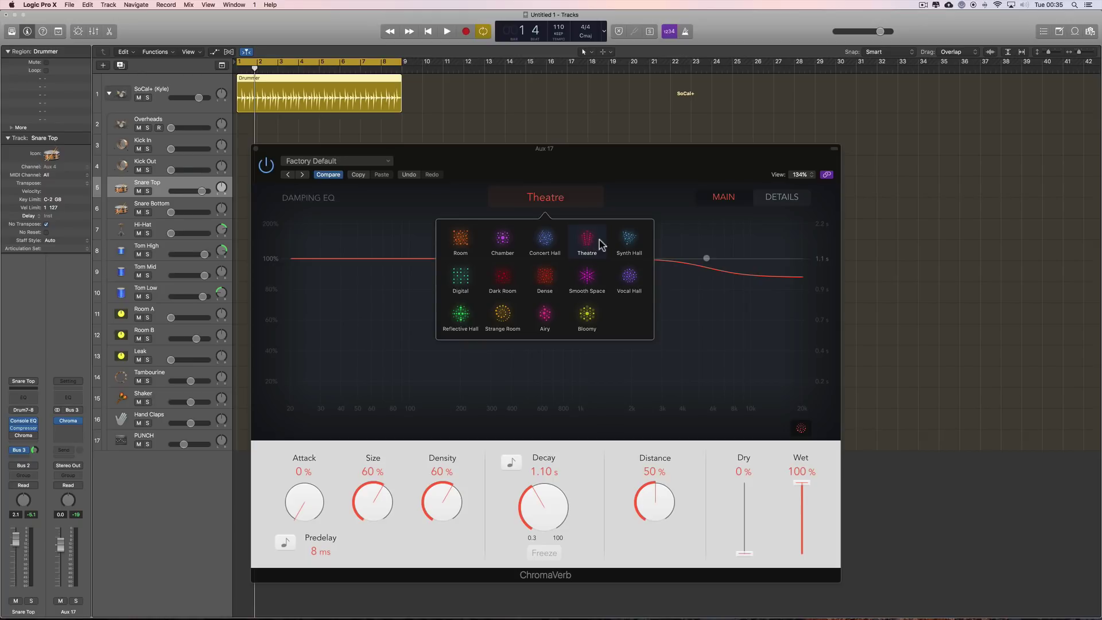
pyautogui.click(628, 243)
pyautogui.press('space')
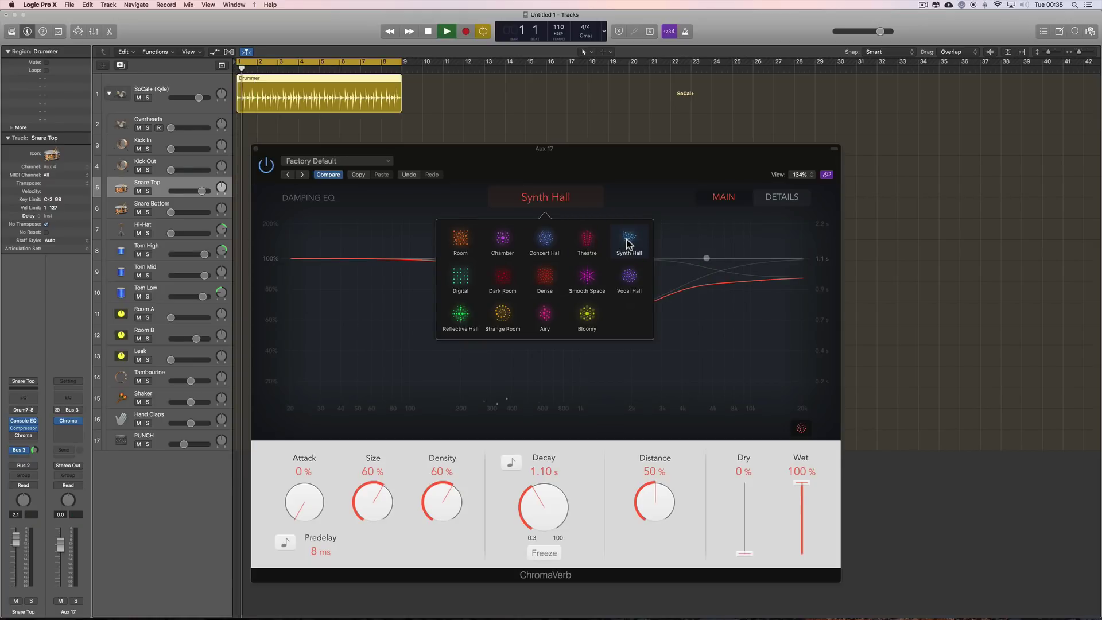
pyautogui.press('space')
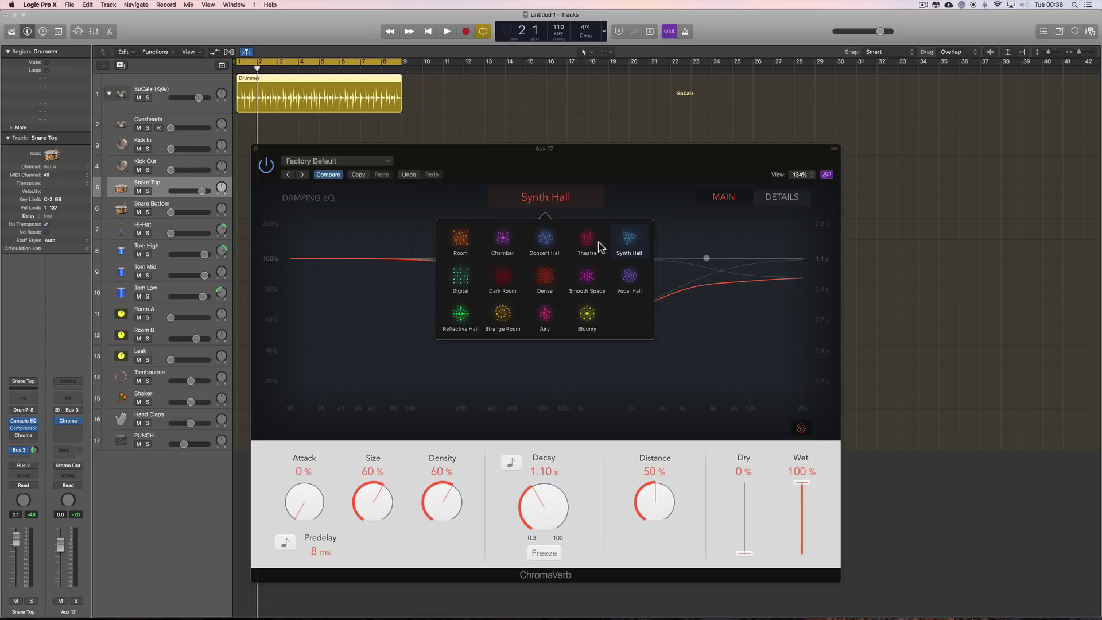
# Audition the Digital and Dark Room reverb types with brief playback.
pyautogui.click(470, 285)
pyautogui.press('space')
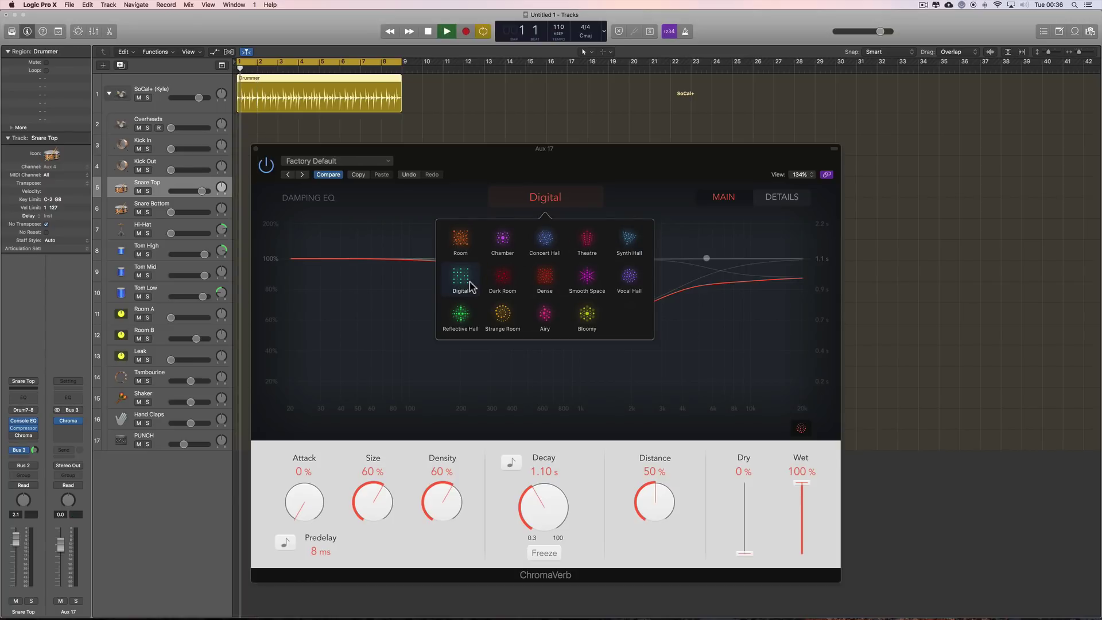
pyautogui.press('space')
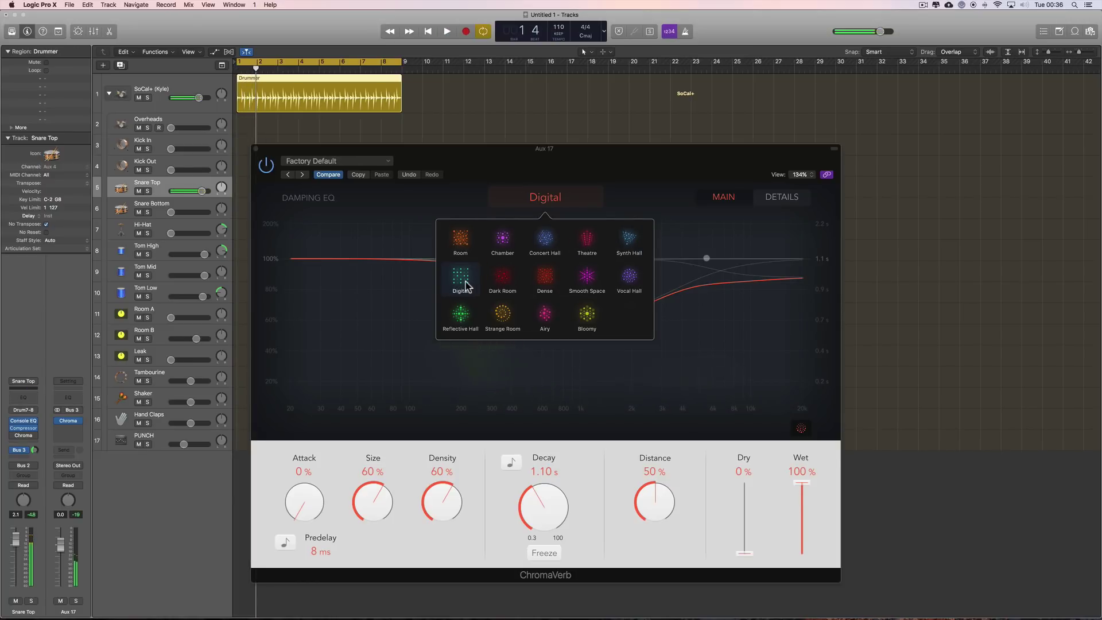
pyautogui.click(502, 283)
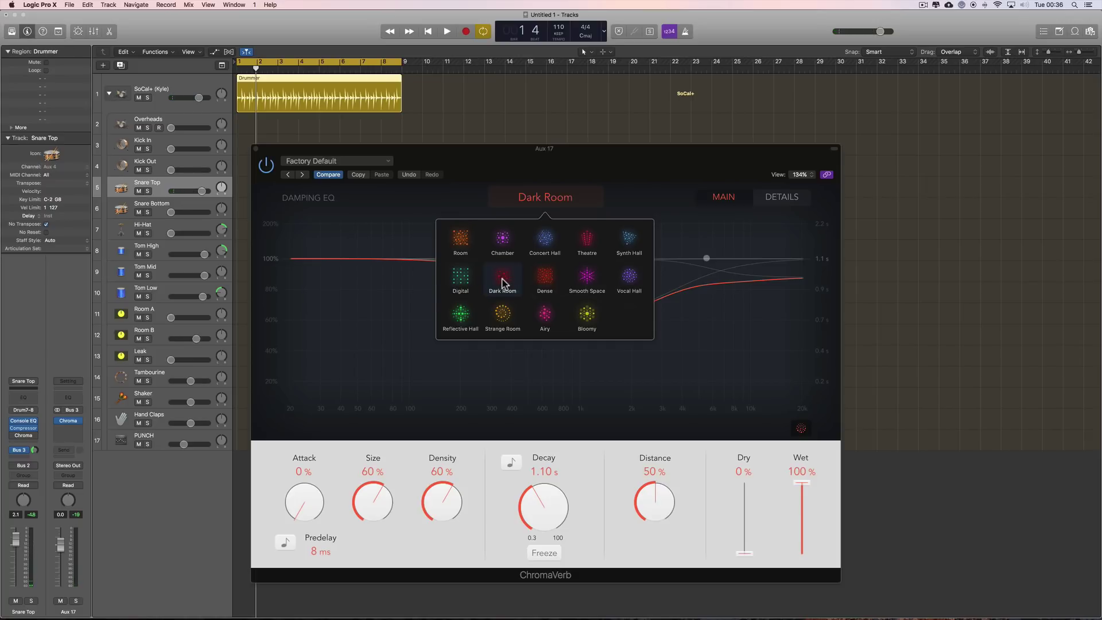
pyautogui.press('space')
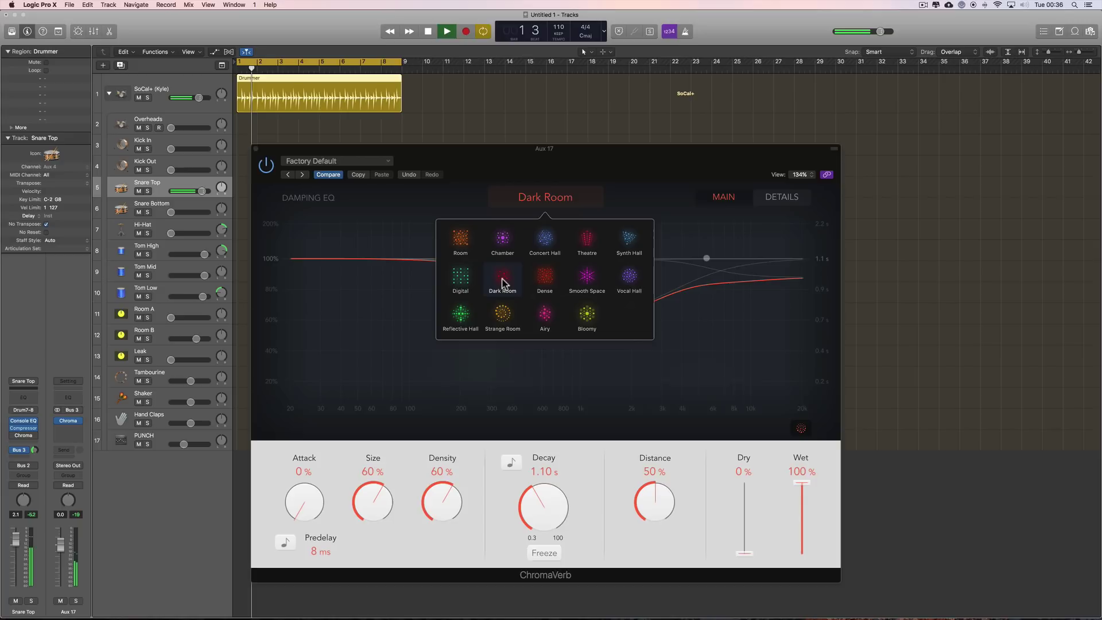
pyautogui.press('space')
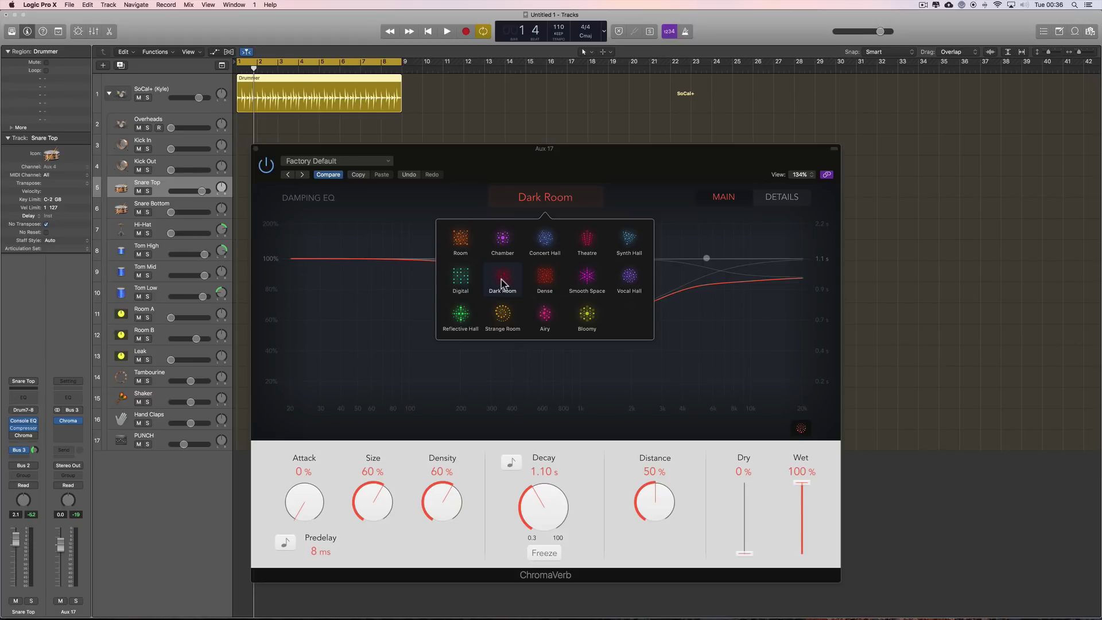
# Try Dense Room, then settle on Smooth Space and leave playback running.
pyautogui.click(548, 281)
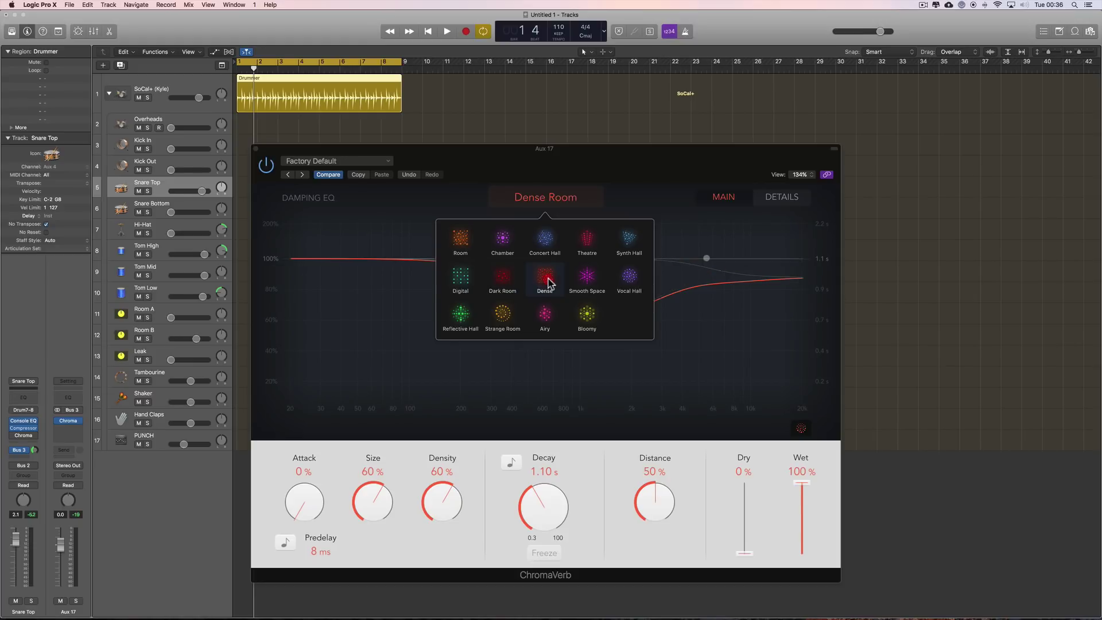
pyautogui.press('space')
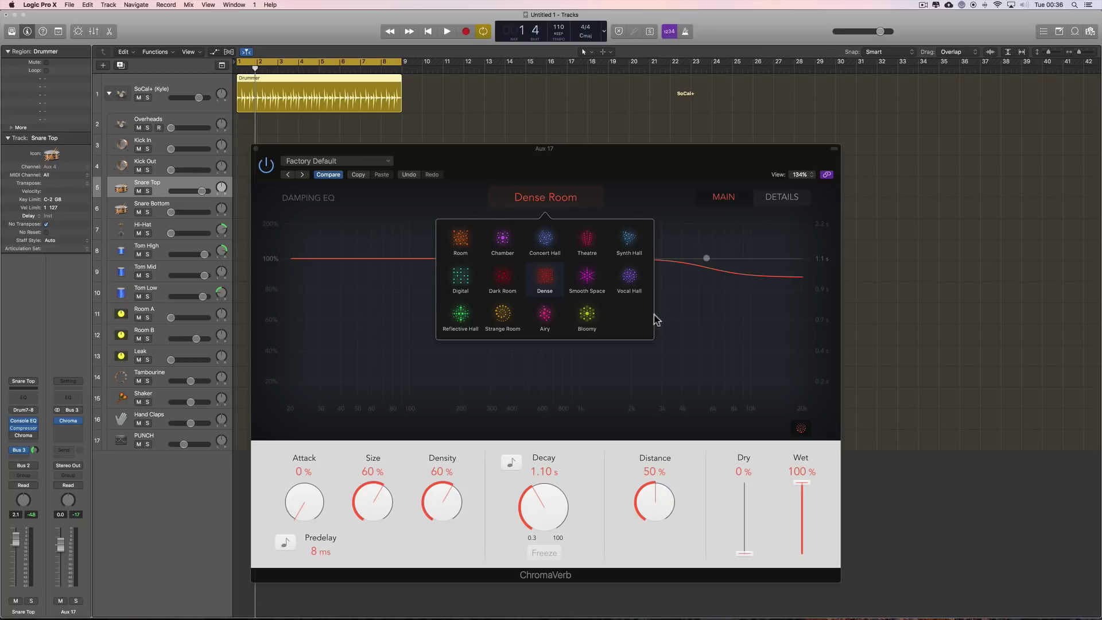
pyautogui.click(586, 278)
pyautogui.press('space')
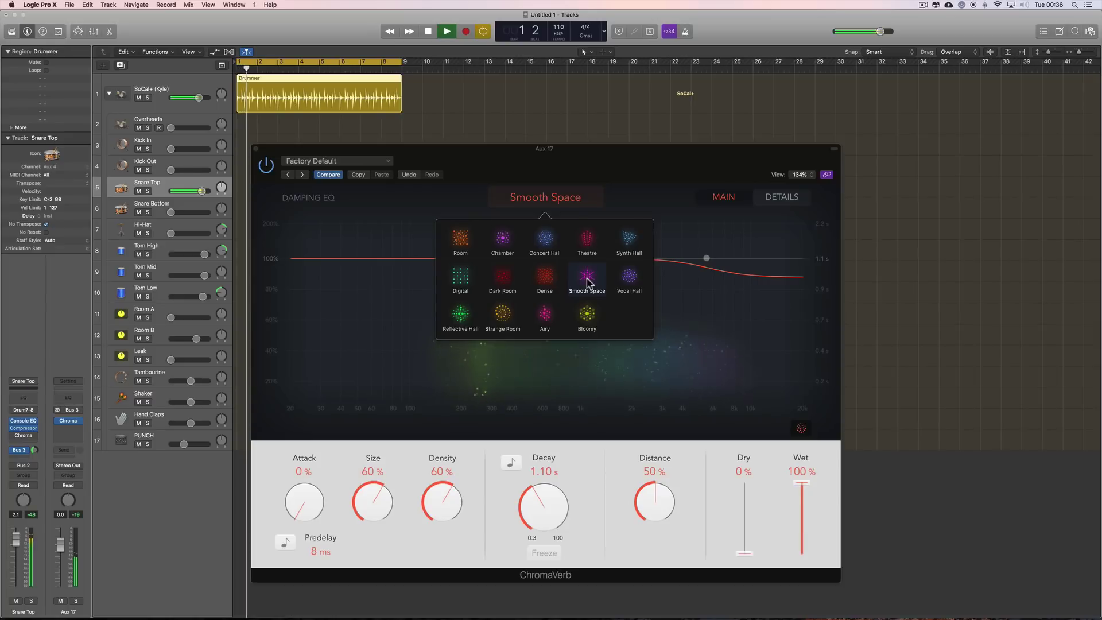
pyautogui.press('space')
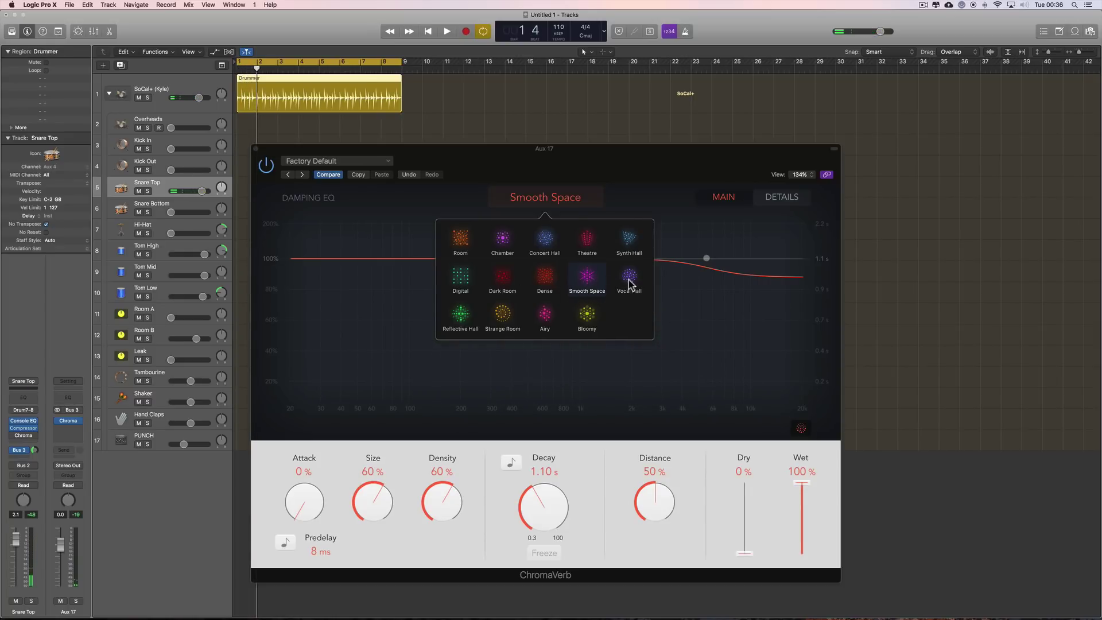
pyautogui.press('space')
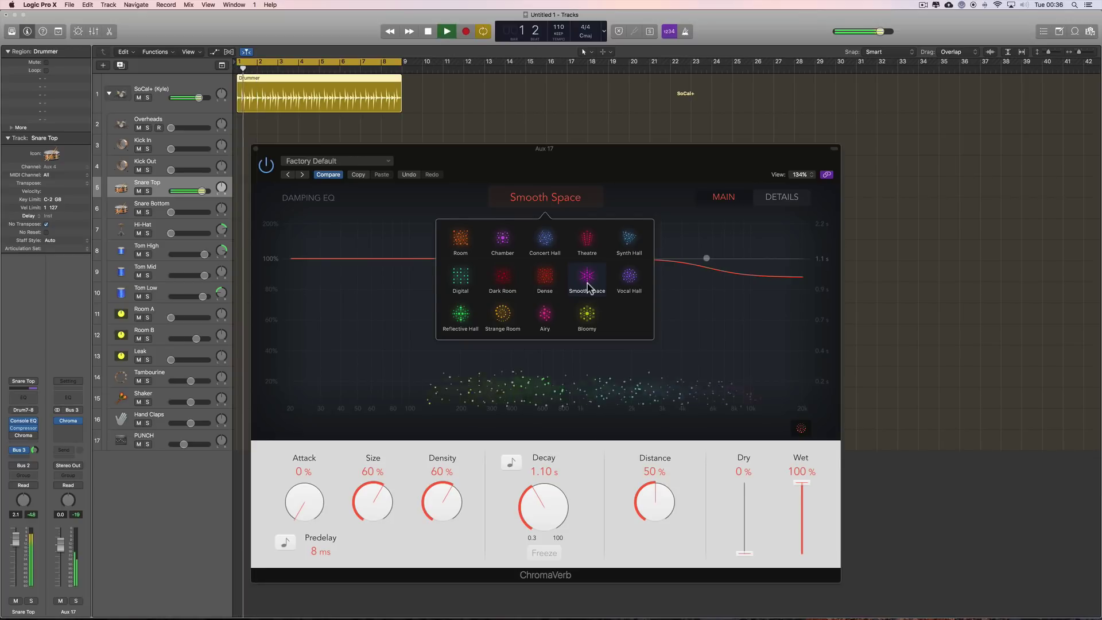
# Switch the reverb to Vocal Hall and listen to it against the drums.
pyautogui.click(626, 281)
pyautogui.press('space')
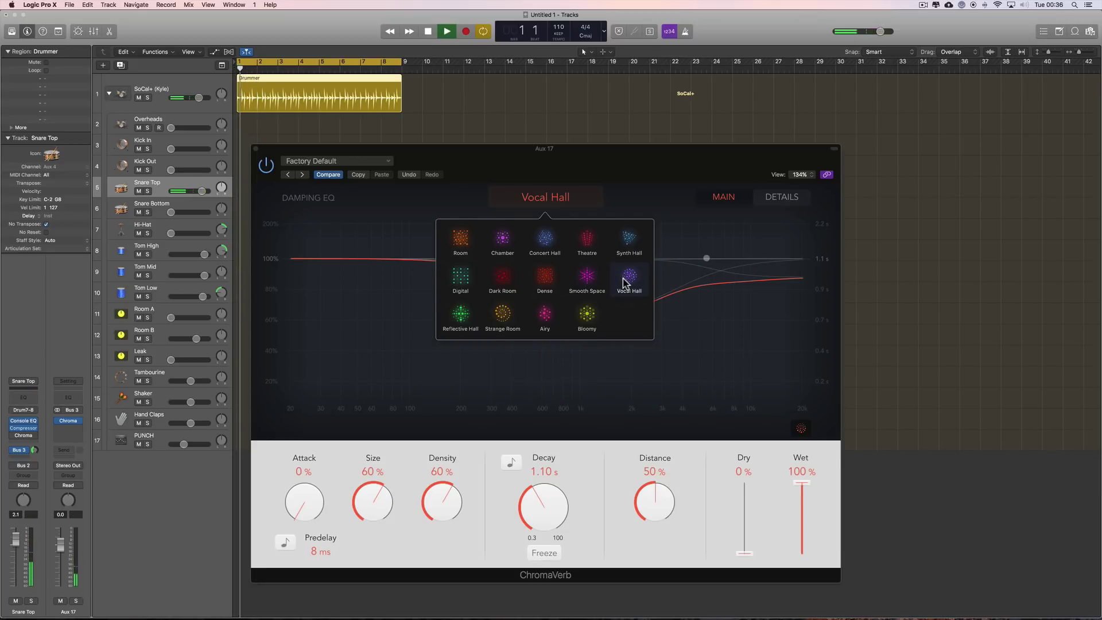
pyautogui.press('space')
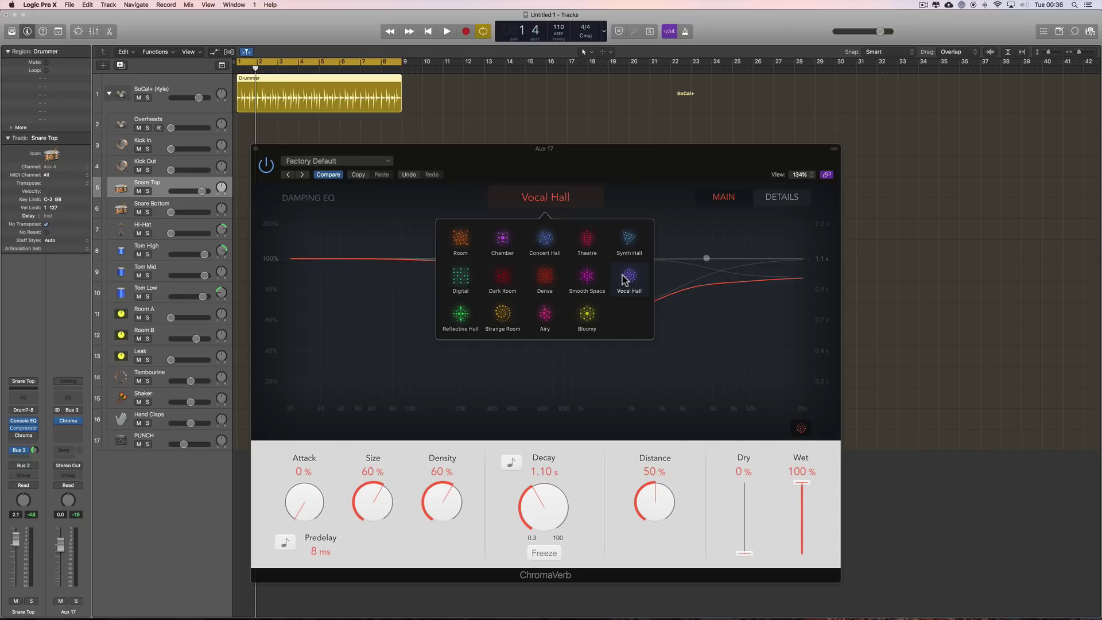
pyautogui.press('space')
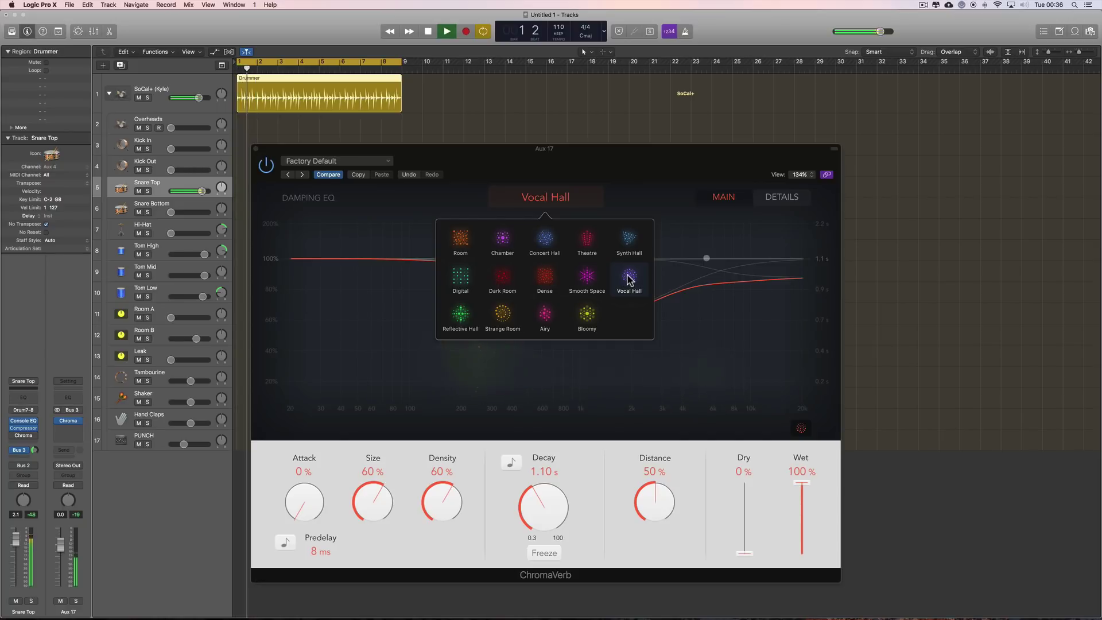
pyautogui.press('space')
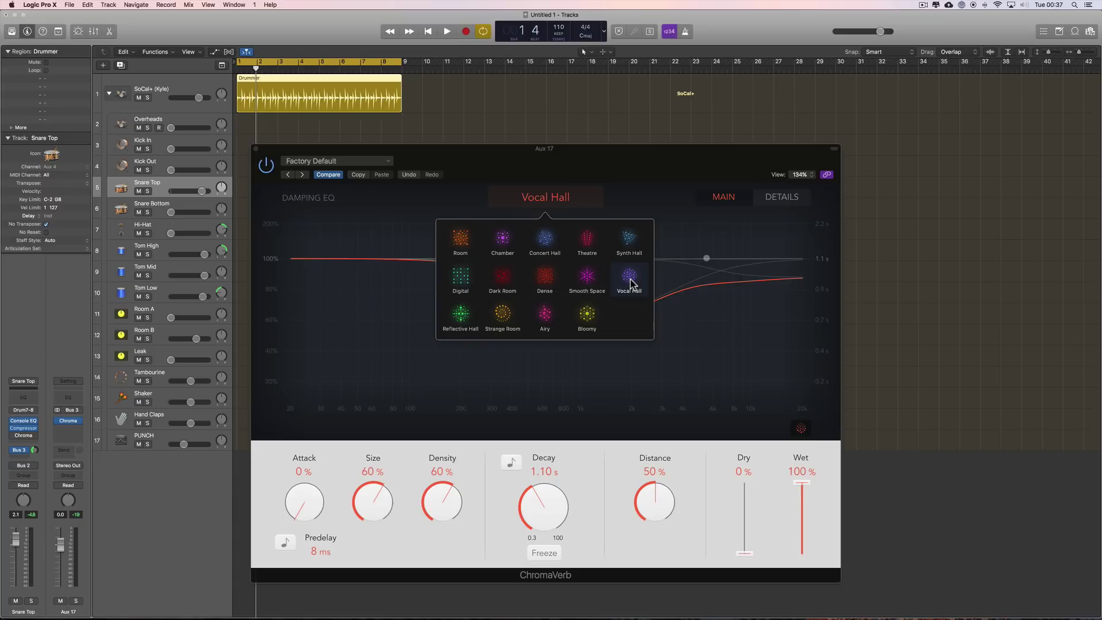
pyautogui.press('space')
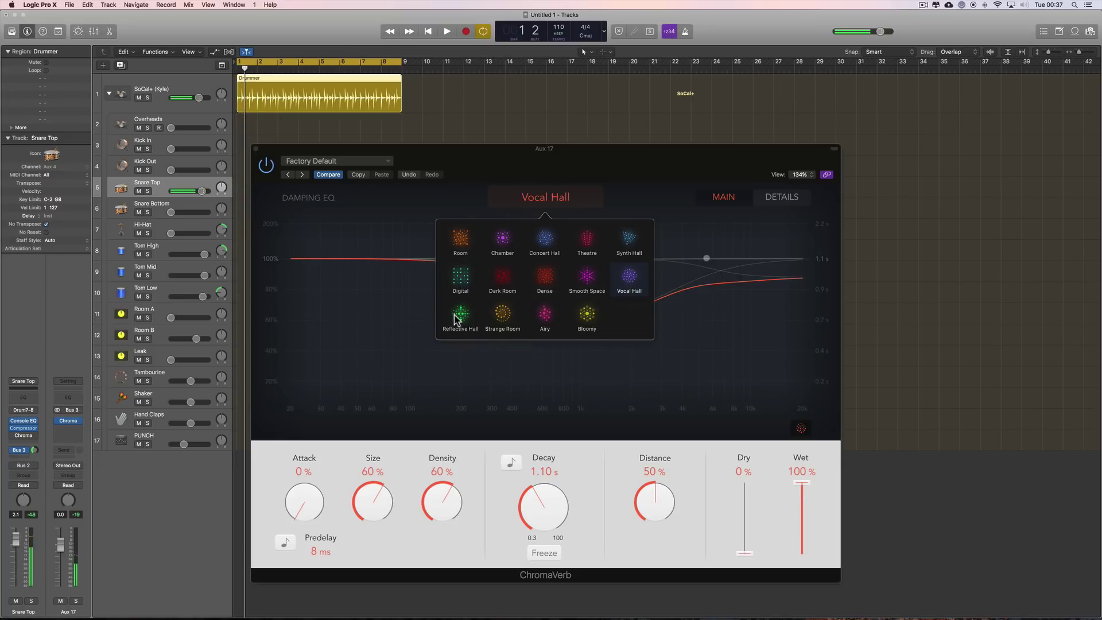
# Audition the Reflective Hall and Strange Room reverb types.
pyautogui.click(460, 315)
pyautogui.press('space')
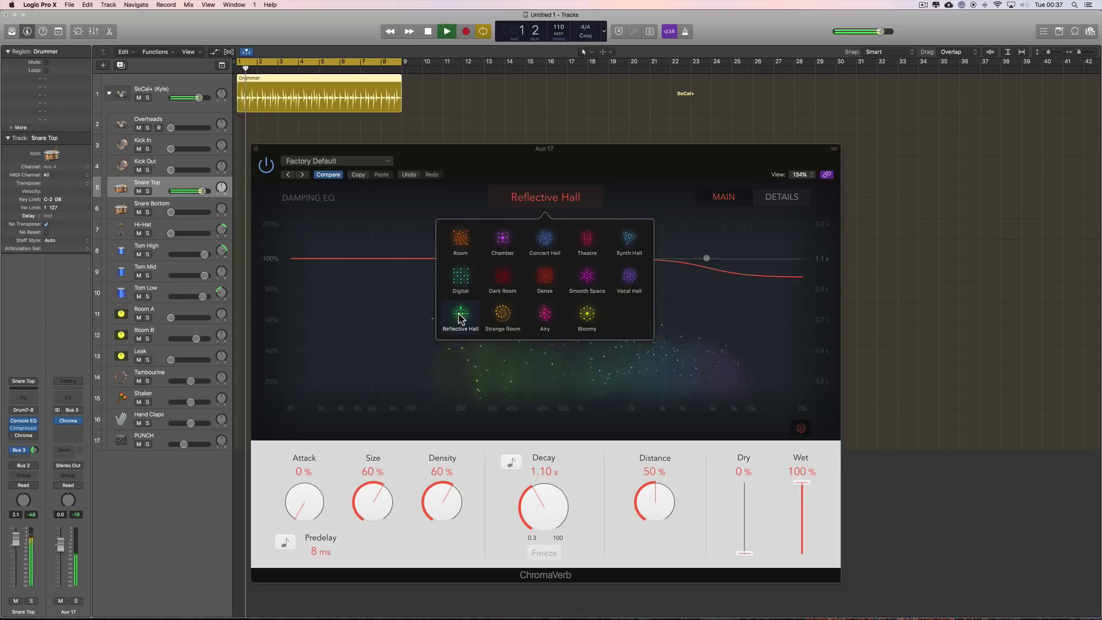
pyautogui.press('space')
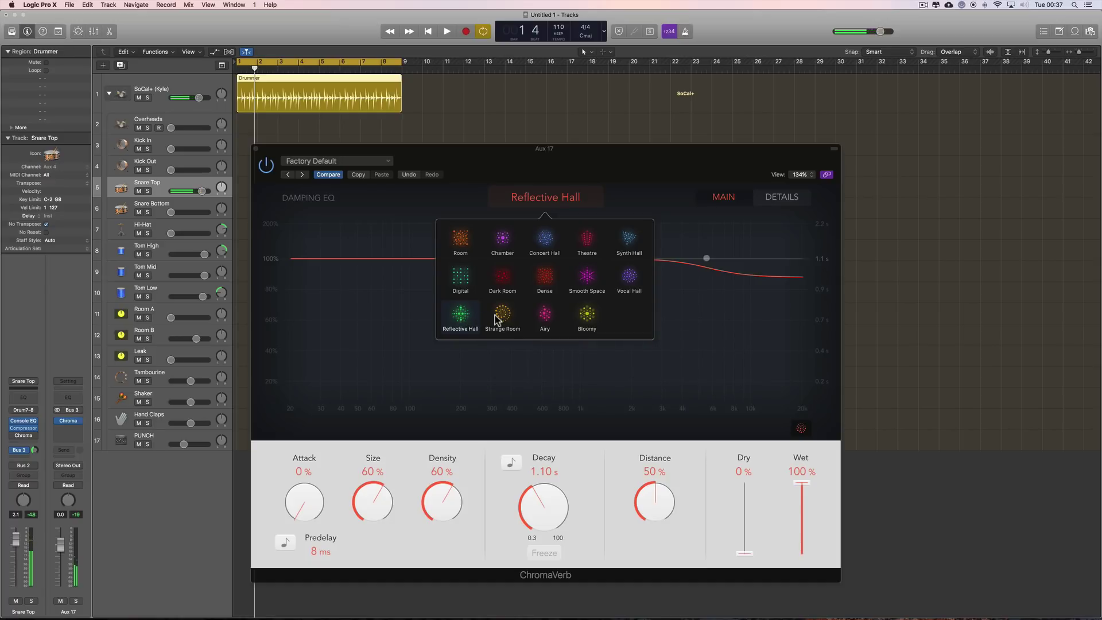
pyautogui.click(502, 320)
pyautogui.press('space')
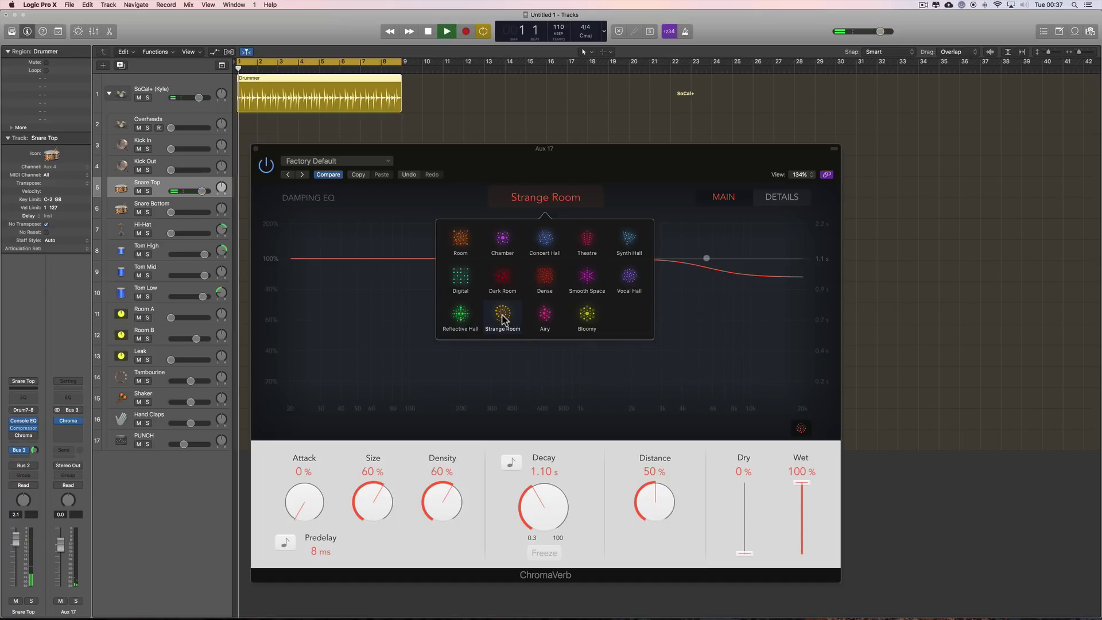
pyautogui.press('space')
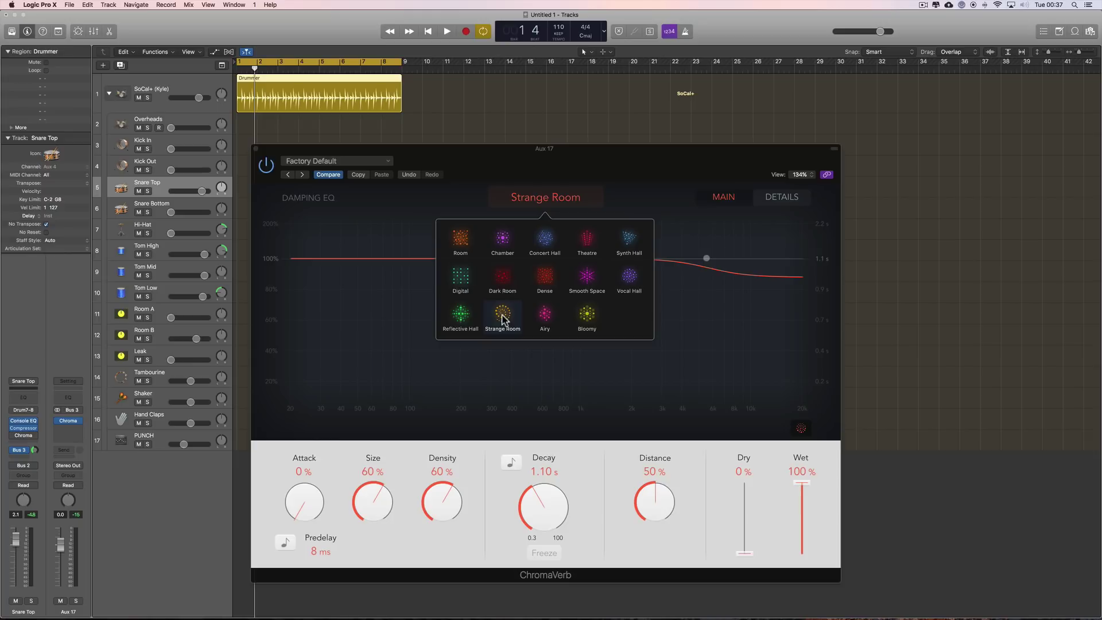
# Audition Airy and Bloomy, then return ChromaVerb to the Digital room type.
pyautogui.click(546, 315)
pyautogui.press('space')
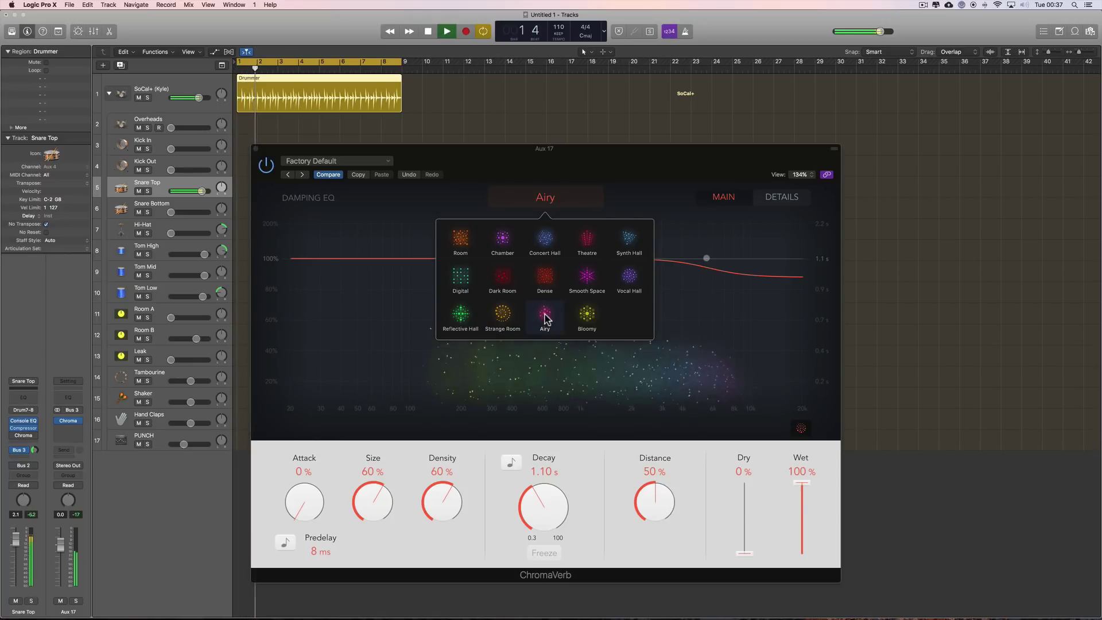
pyautogui.press('space')
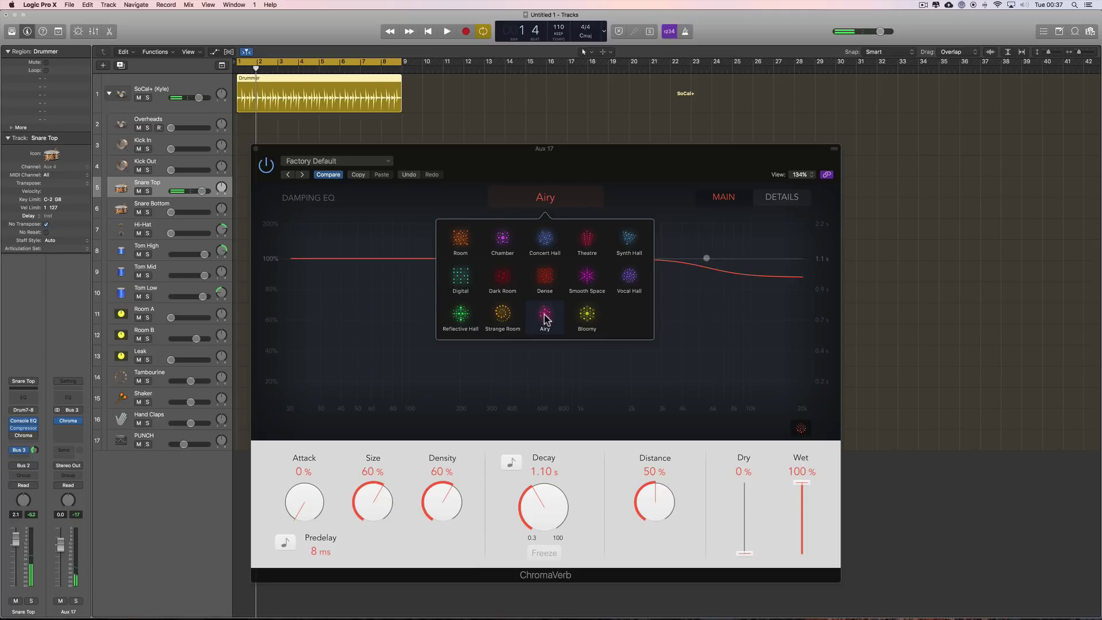
pyautogui.press('space')
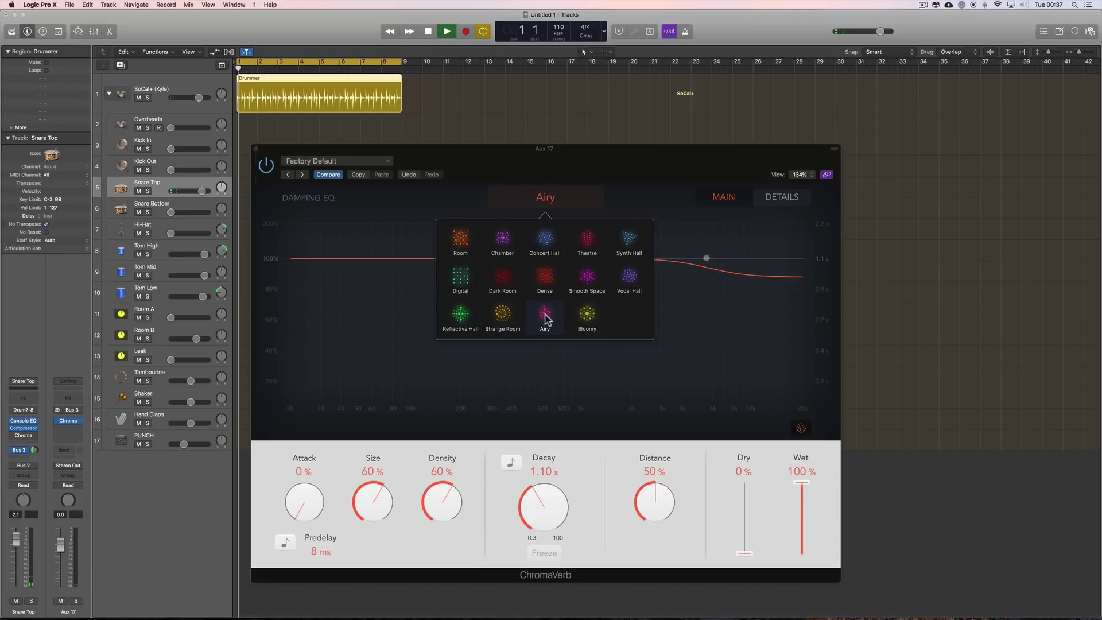
pyautogui.press('space')
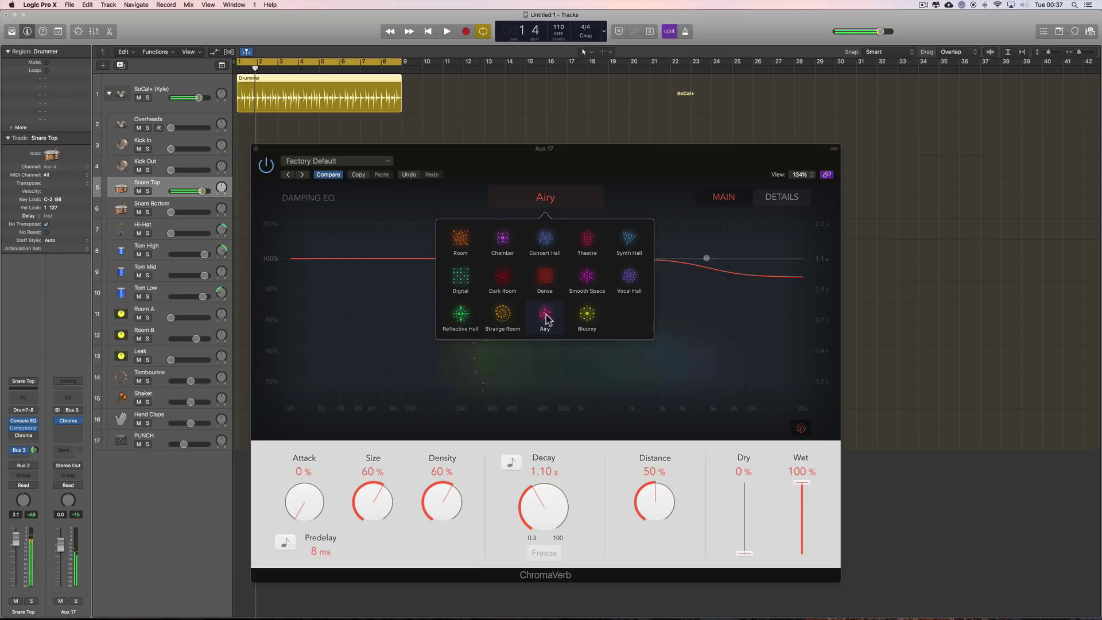
pyautogui.click(587, 316)
pyautogui.press('space')
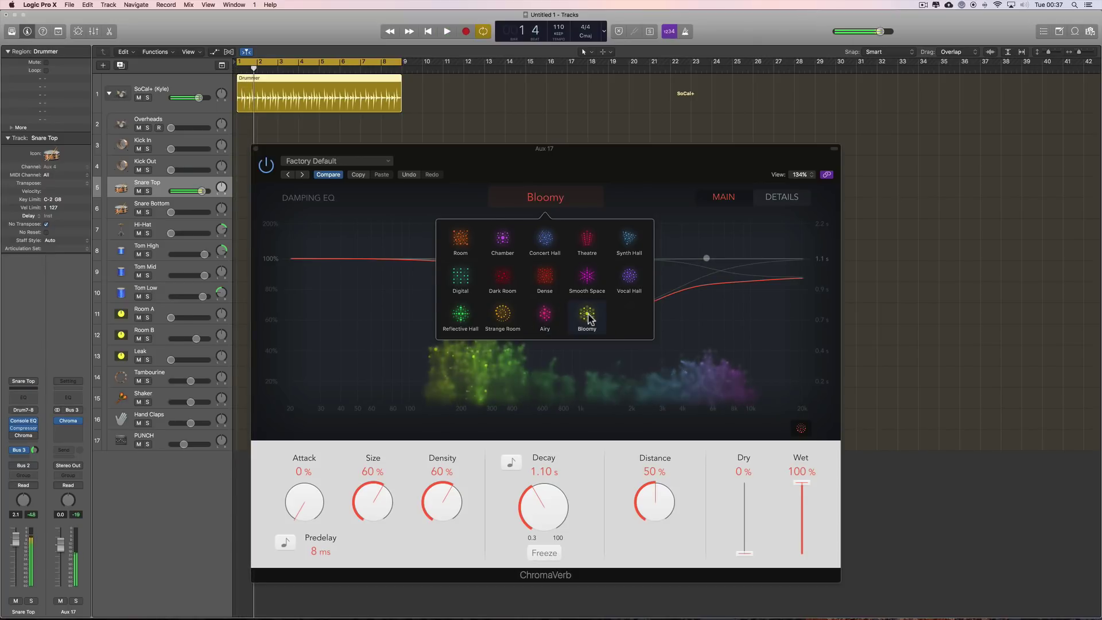
pyautogui.press('space')
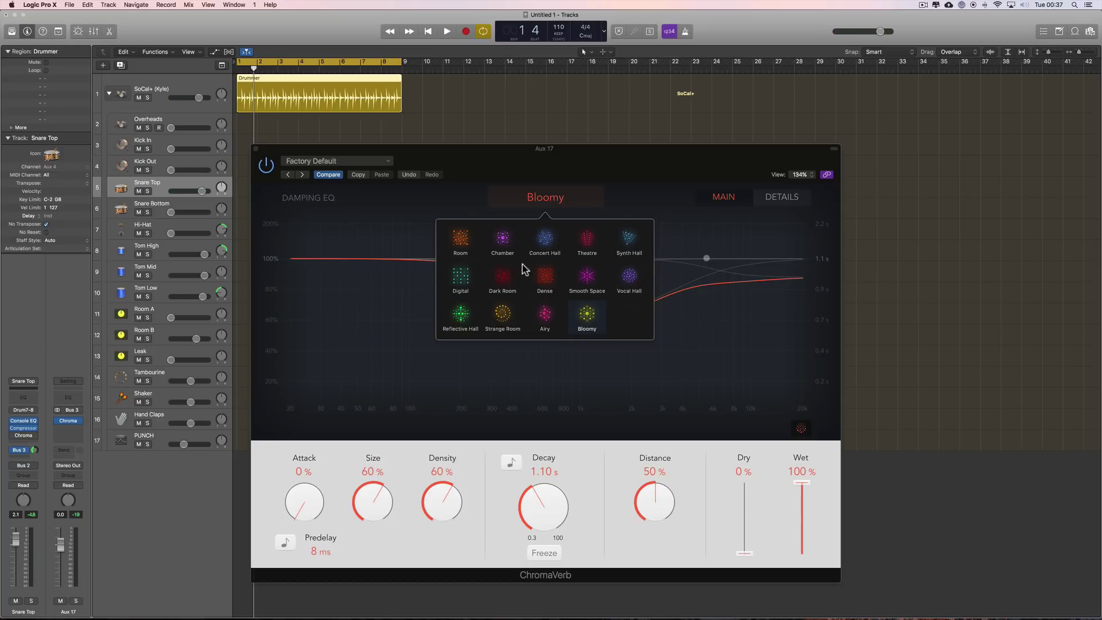
pyautogui.click(461, 281)
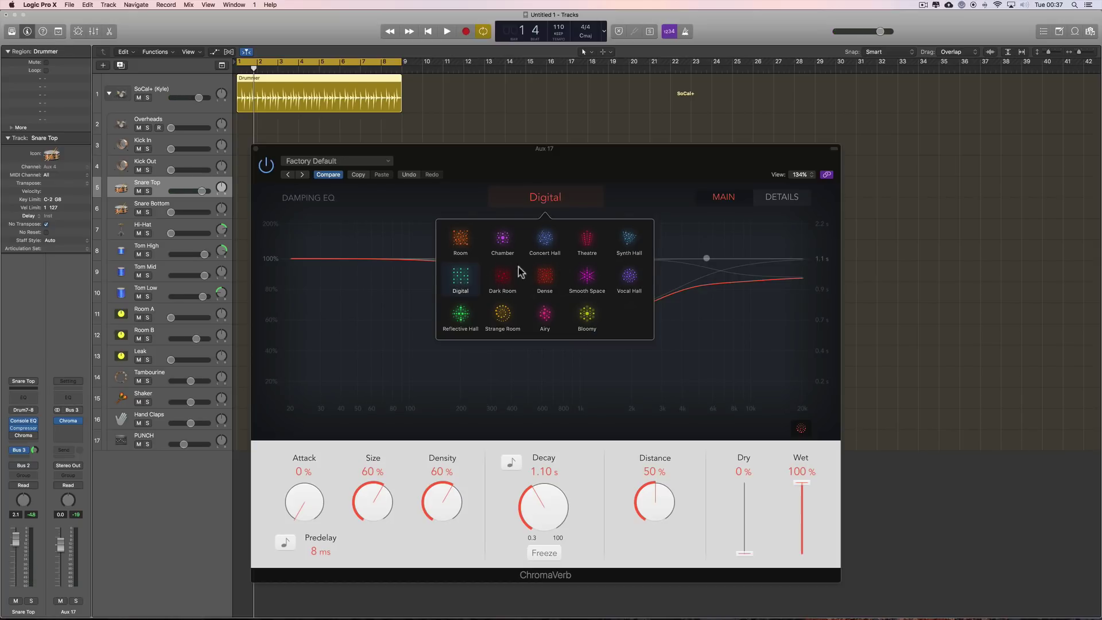
# Flatten the damping dips near 520 Hz and 2 kHz, then add a low cut and high roll-off.
pyautogui.click(617, 167)
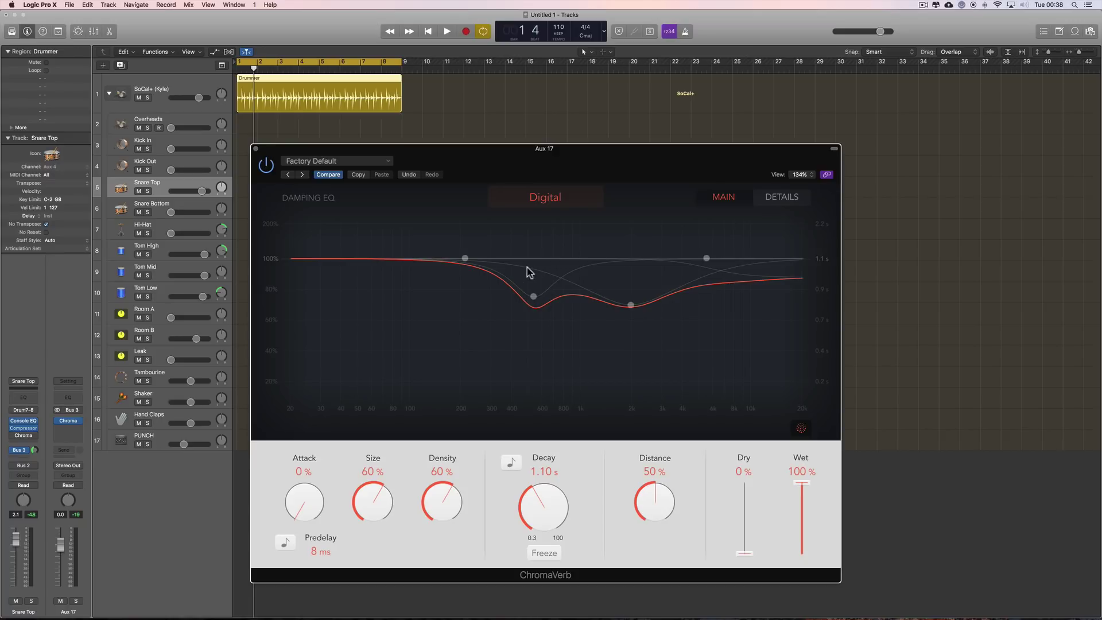
pyautogui.moveTo(531, 295); pyautogui.dragTo(530, 256)
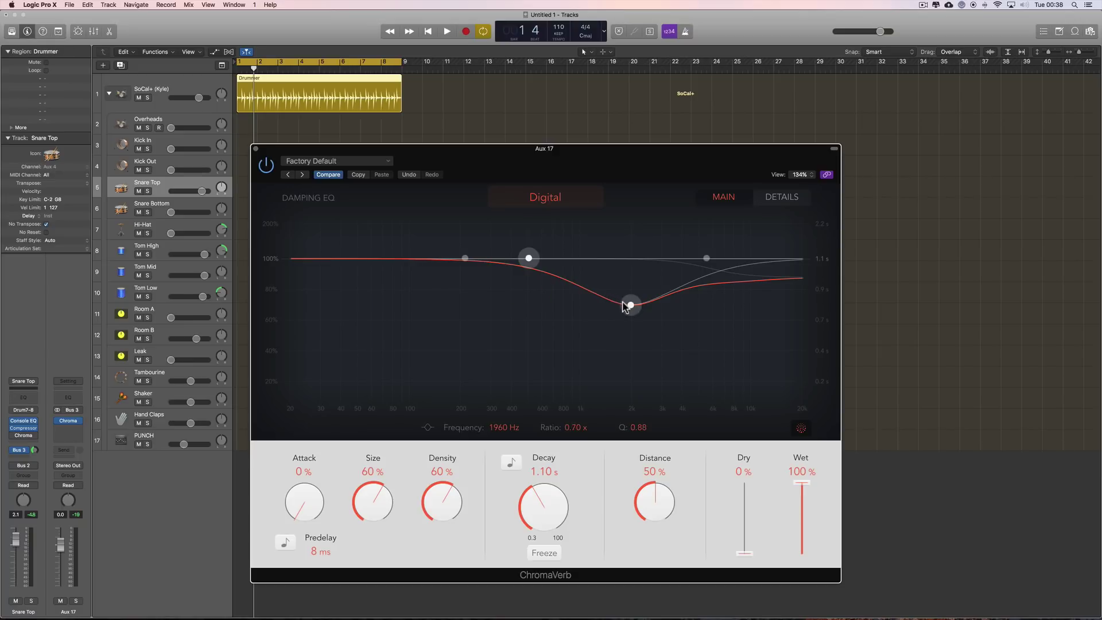
pyautogui.moveTo(631, 305); pyautogui.dragTo(607, 259)
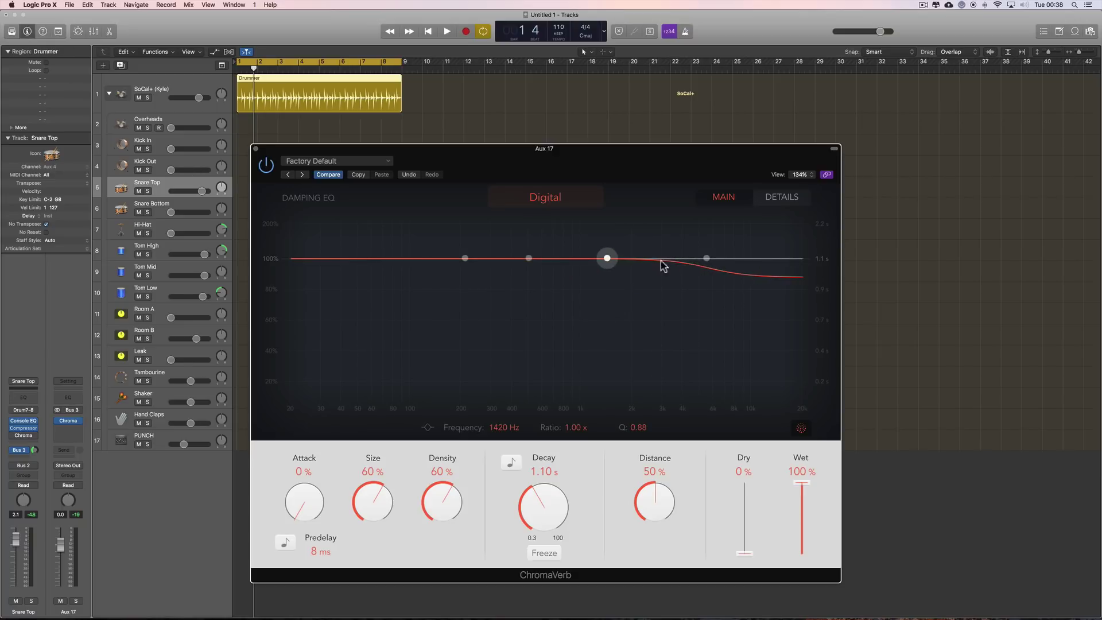
pyautogui.moveTo(707, 258); pyautogui.dragTo(707, 239)
pyautogui.moveTo(465, 258); pyautogui.dragTo(422, 322)
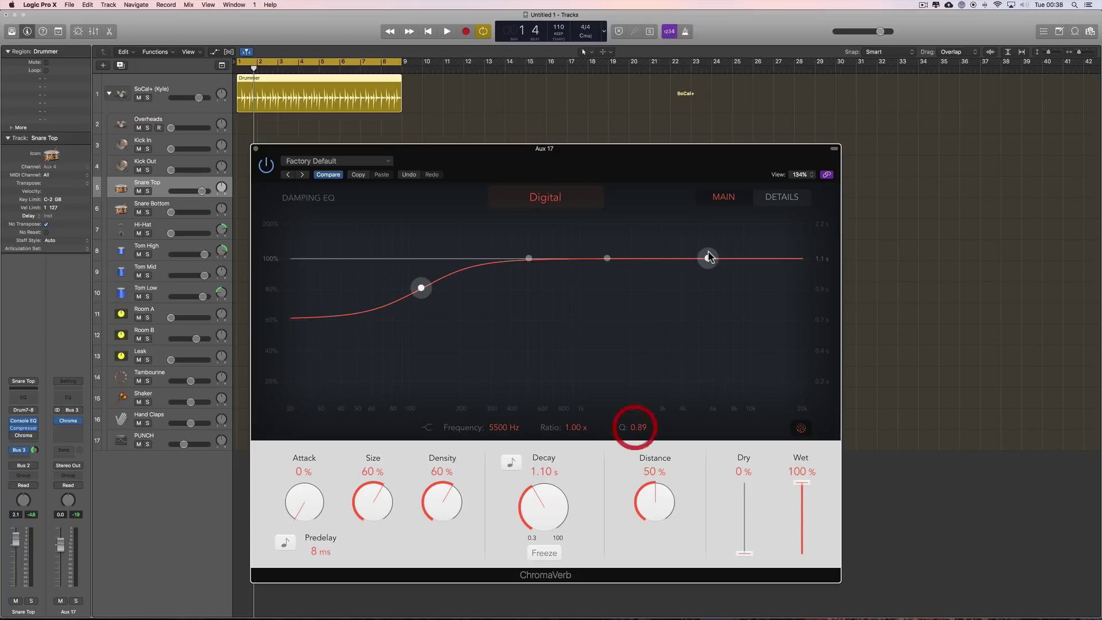
pyautogui.moveTo(709, 258)
pyautogui.mouseDown()
pyautogui.moveTo(708, 313)
pyautogui.moveTo(706, 212)
pyautogui.moveTo(704, 278)
pyautogui.moveTo(652, 283)
pyautogui.moveTo(711, 275)
pyautogui.moveTo(719, 258)
pyautogui.mouseUp()
pyautogui.click(642, 429)
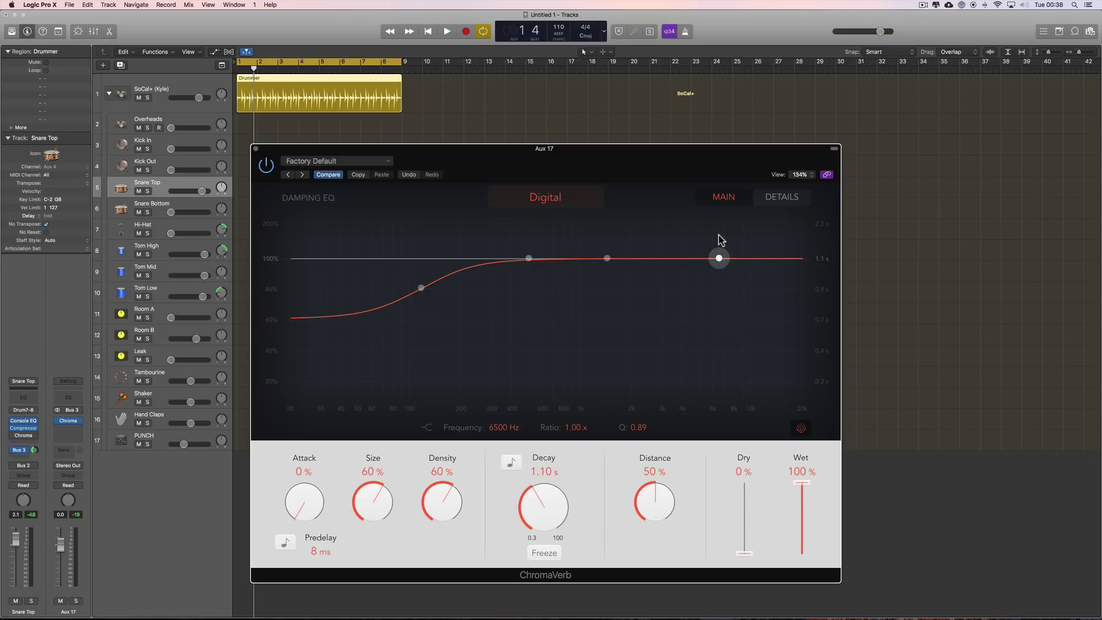
# Try damping dips at 265 Hz and 1560 Hz, flatten them, then bypass Aux 17's ChromaVerb.
pyautogui.moveTo(422, 287); pyautogui.dragTo(386, 232)
pyautogui.moveTo(529, 258); pyautogui.dragTo(475, 296)
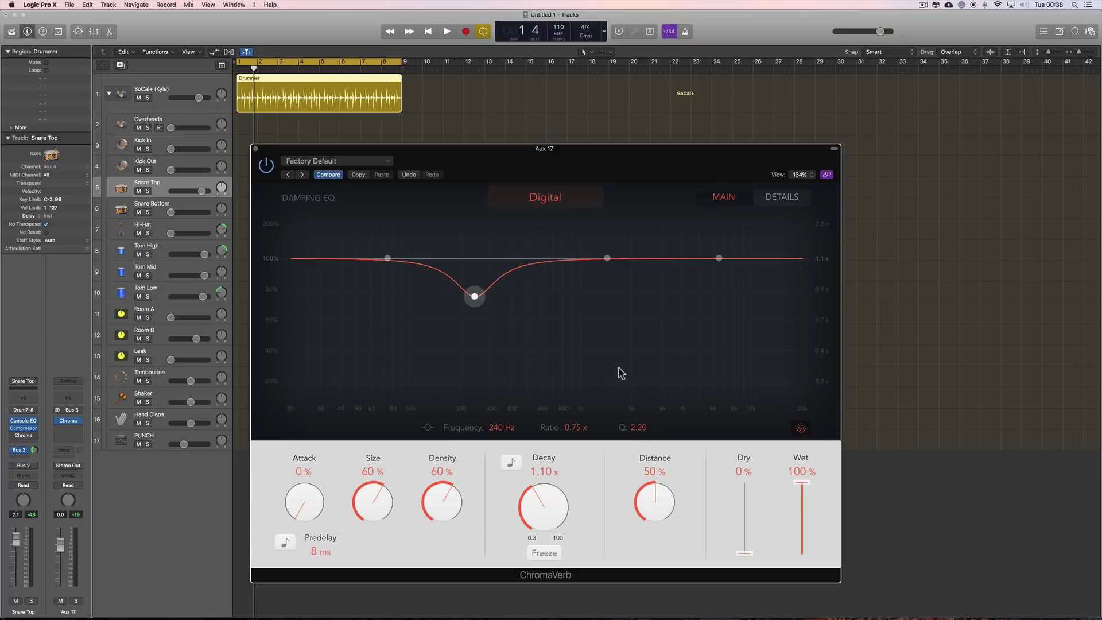
pyautogui.moveTo(607, 261); pyautogui.dragTo(614, 280)
pyautogui.moveTo(636, 428)
pyautogui.mouseDown()
pyautogui.moveTo(637, 412)
pyautogui.moveTo(637, 425)
pyautogui.mouseUp()
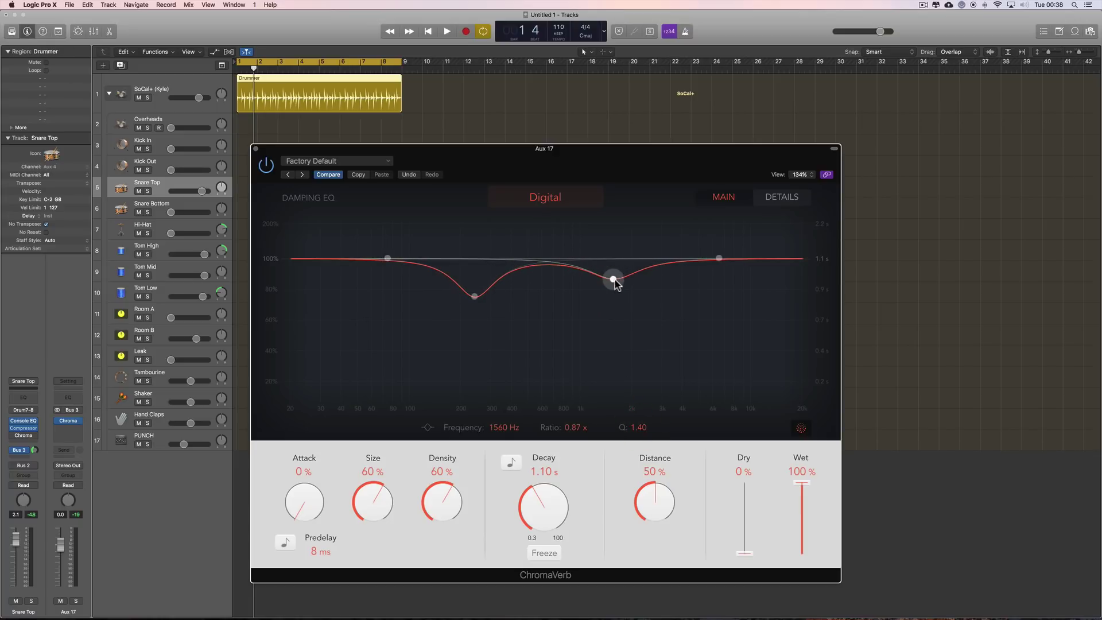
pyautogui.moveTo(614, 281); pyautogui.dragTo(613, 258)
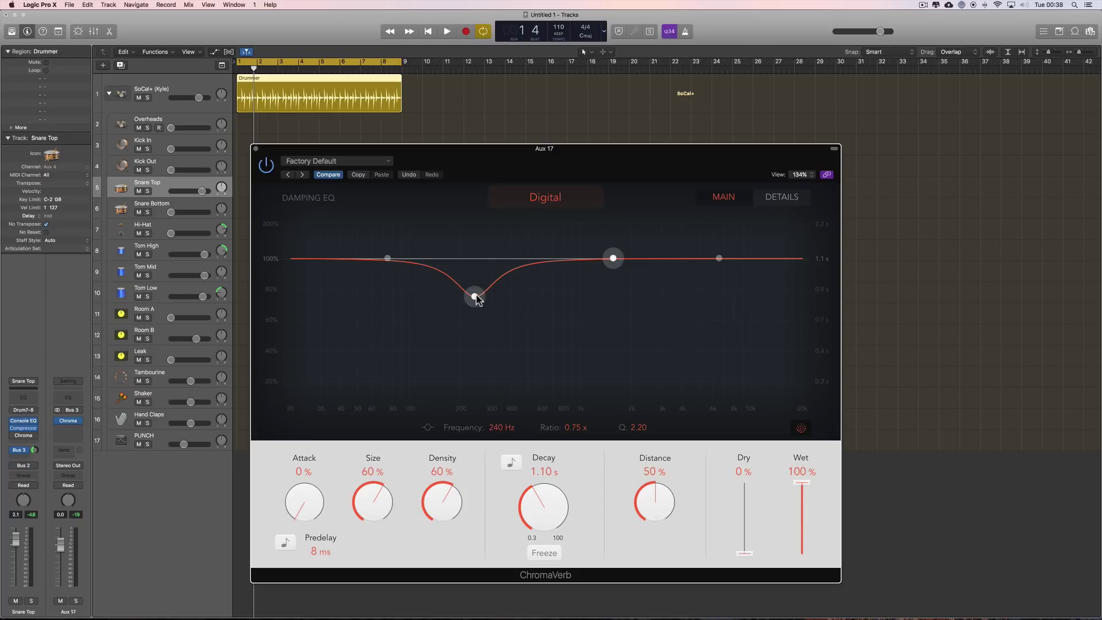
pyautogui.moveTo(476, 297); pyautogui.dragTo(475, 259)
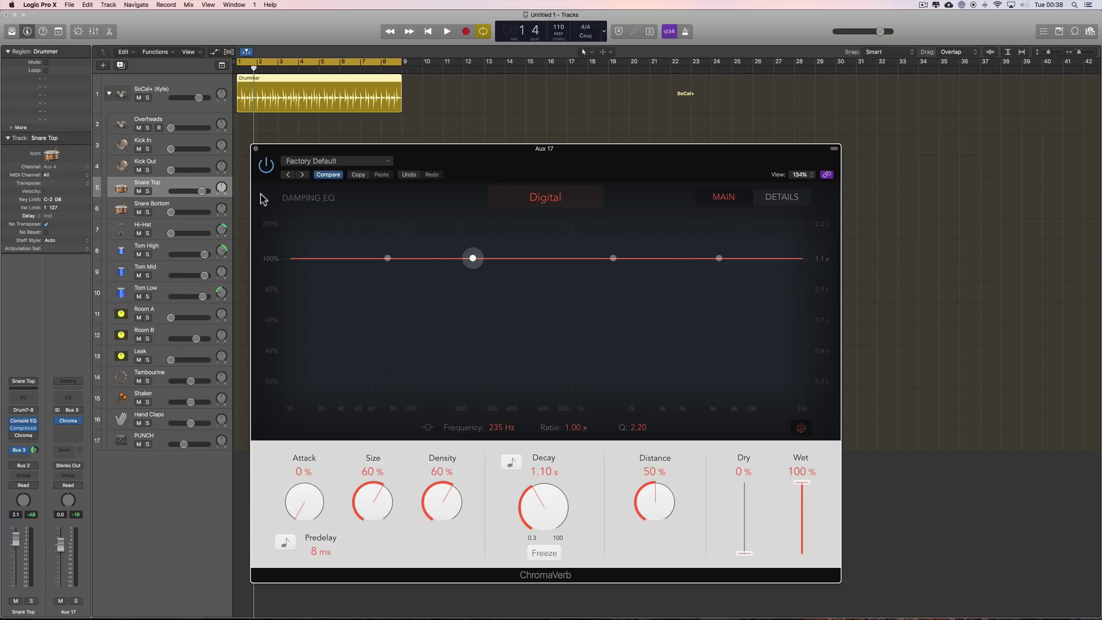
pyautogui.click(264, 169)
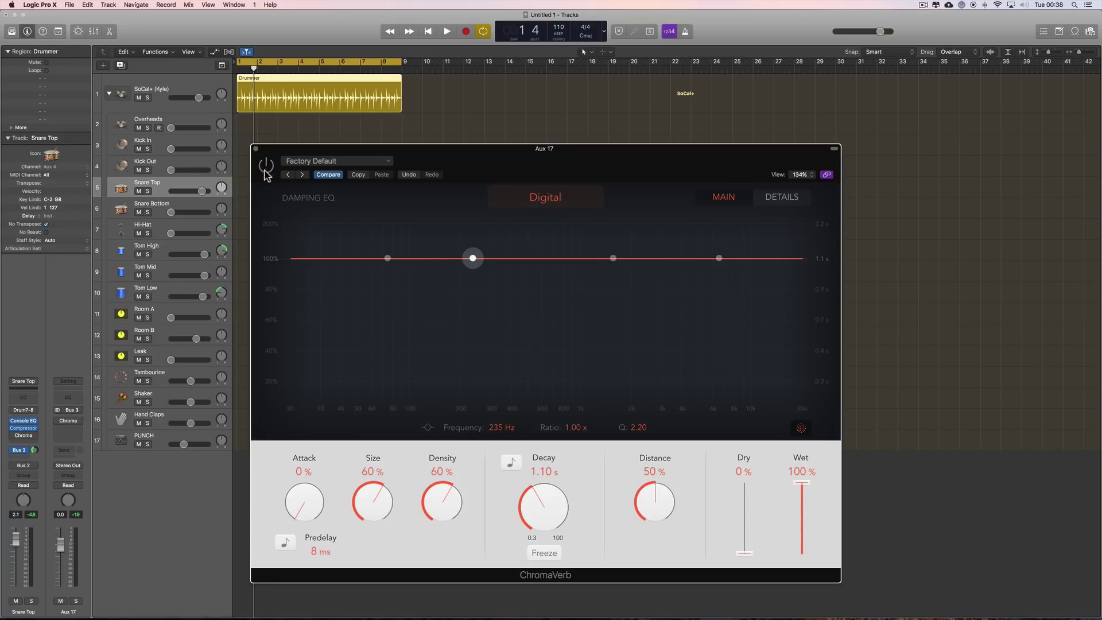
# Insert ChromaVerb on Snare Top and set Dry to 0% and Wet to 82%.
pyautogui.click(24, 436)
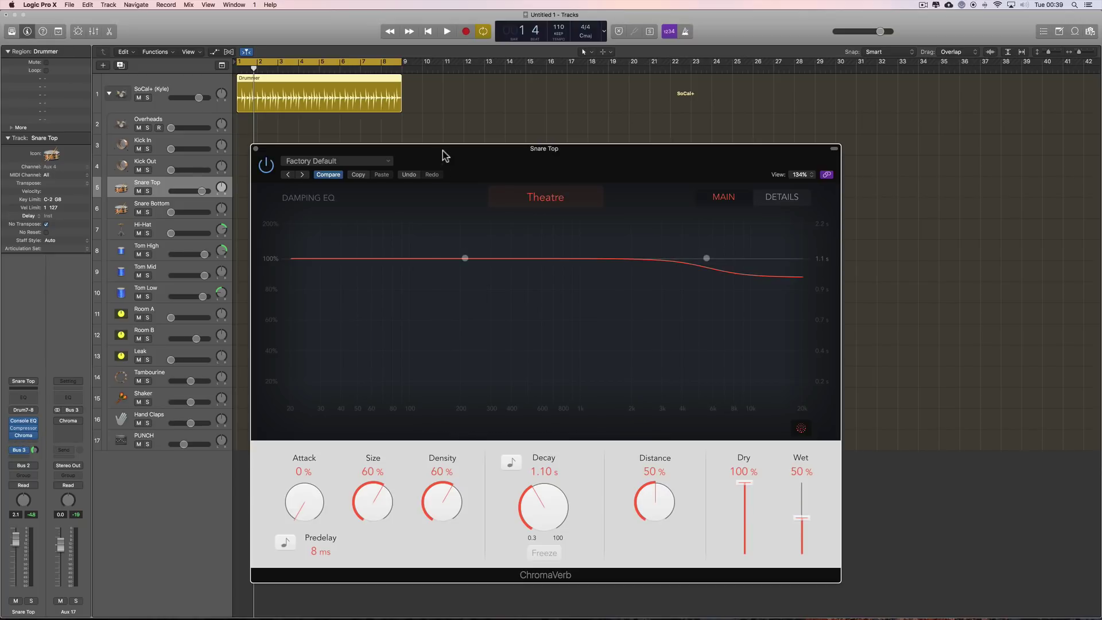
pyautogui.moveTo(443, 151)
pyautogui.mouseDown()
pyautogui.moveTo(488, 142)
pyautogui.moveTo(447, 136)
pyautogui.moveTo(450, 145)
pyautogui.mouseUp()
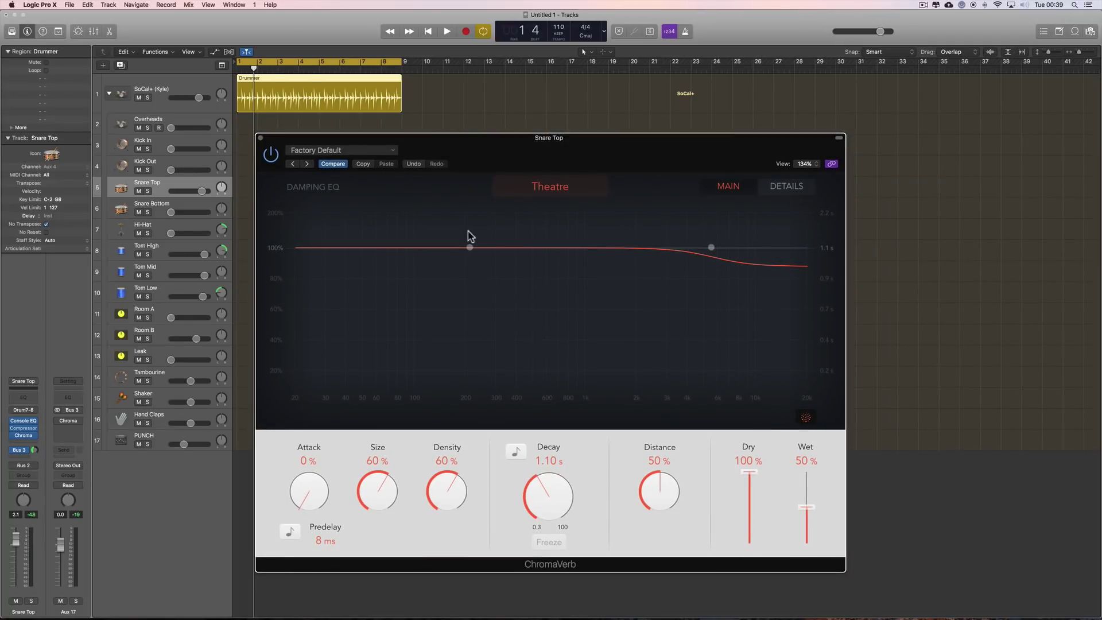
pyautogui.click(748, 472)
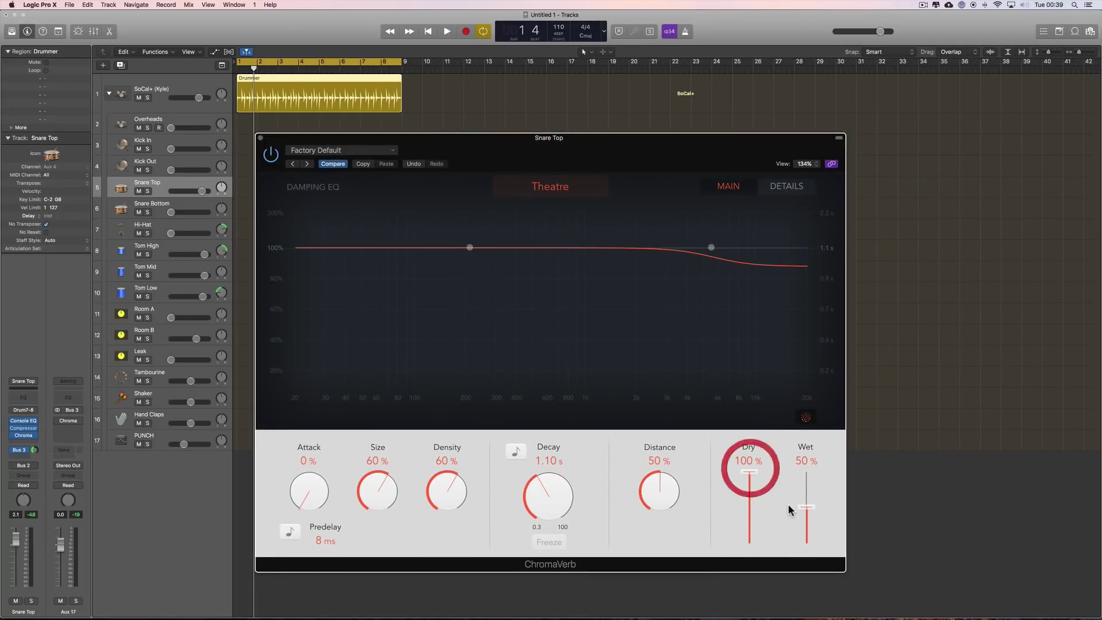
pyautogui.moveTo(804, 508); pyautogui.dragTo(805, 495)
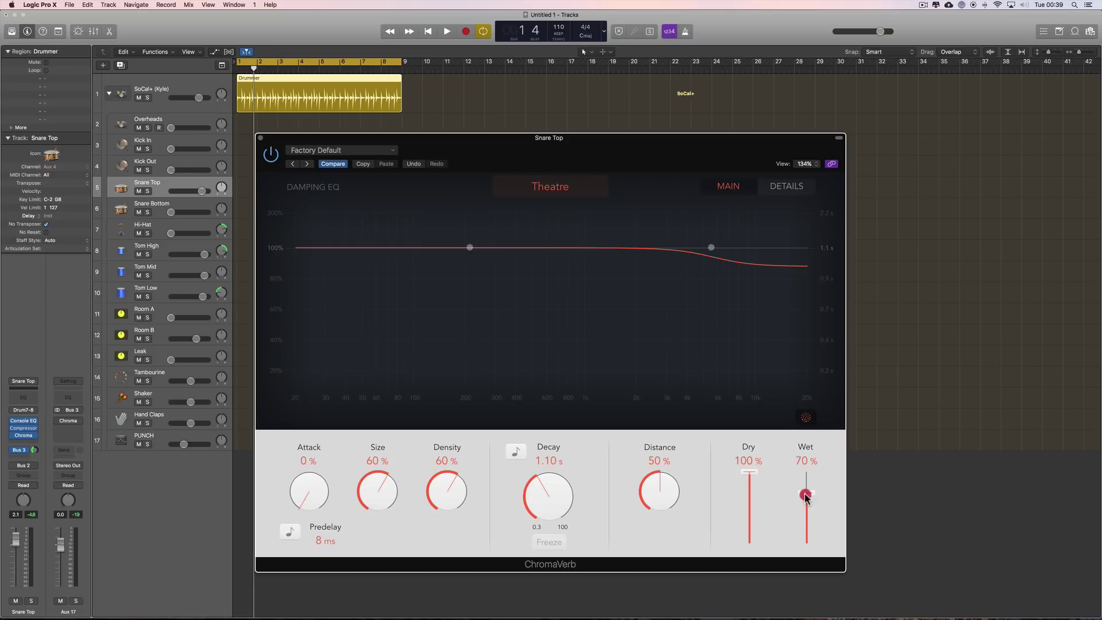
pyautogui.moveTo(748, 472); pyautogui.dragTo(761, 545)
pyautogui.moveTo(806, 496); pyautogui.dragTo(805, 484)
pyautogui.press('space')
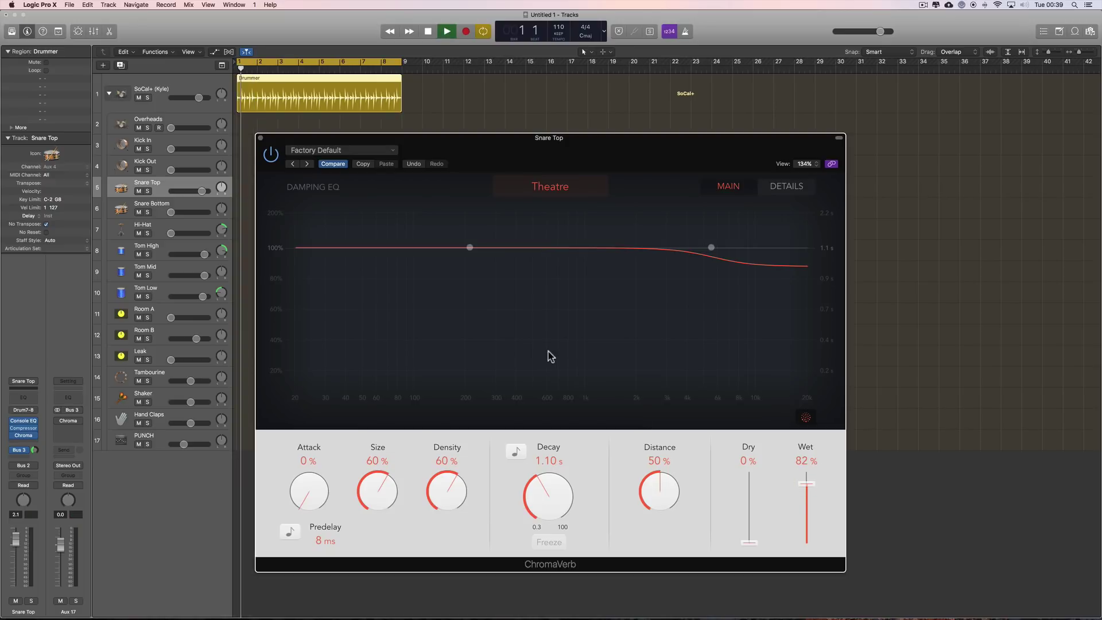
pyautogui.press('space')
# Cut the low damping band around 650 Hz and lift the highs to 1.30x at 5500 Hz.
pyautogui.moveTo(469, 248); pyautogui.dragTo(504, 381)
pyautogui.press('space')
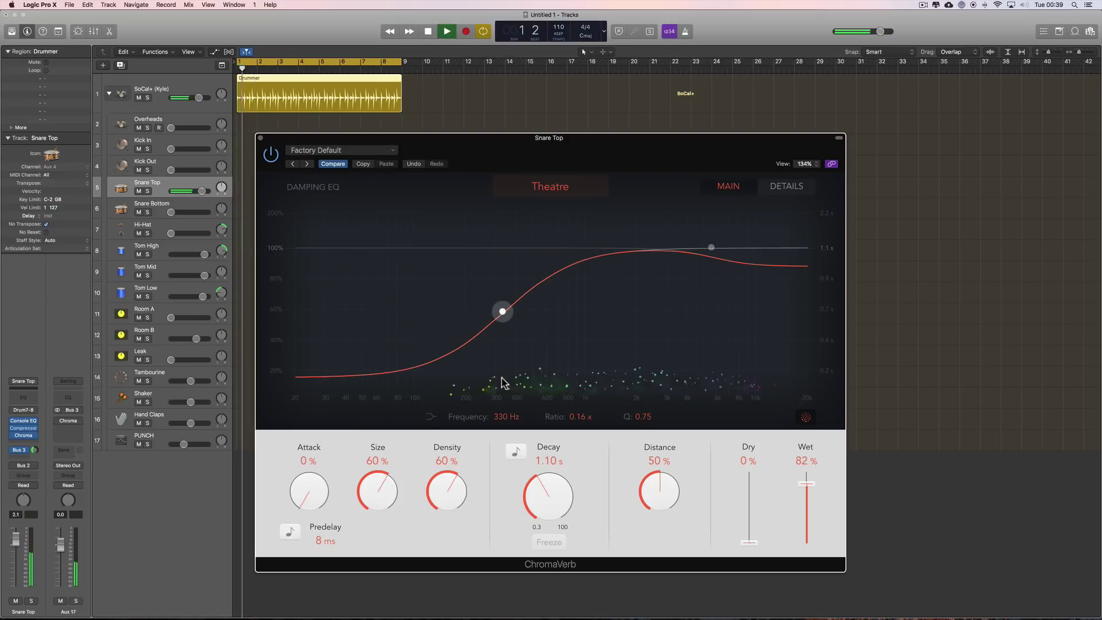
pyautogui.moveTo(499, 312); pyautogui.dragTo(553, 317)
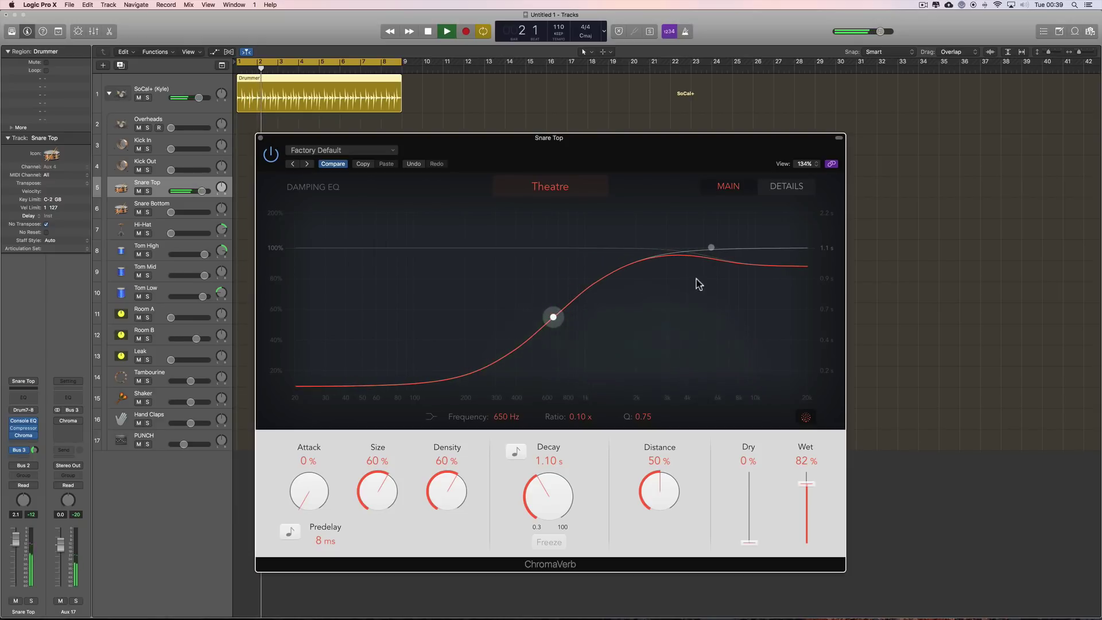
pyautogui.moveTo(712, 251); pyautogui.dragTo(711, 222)
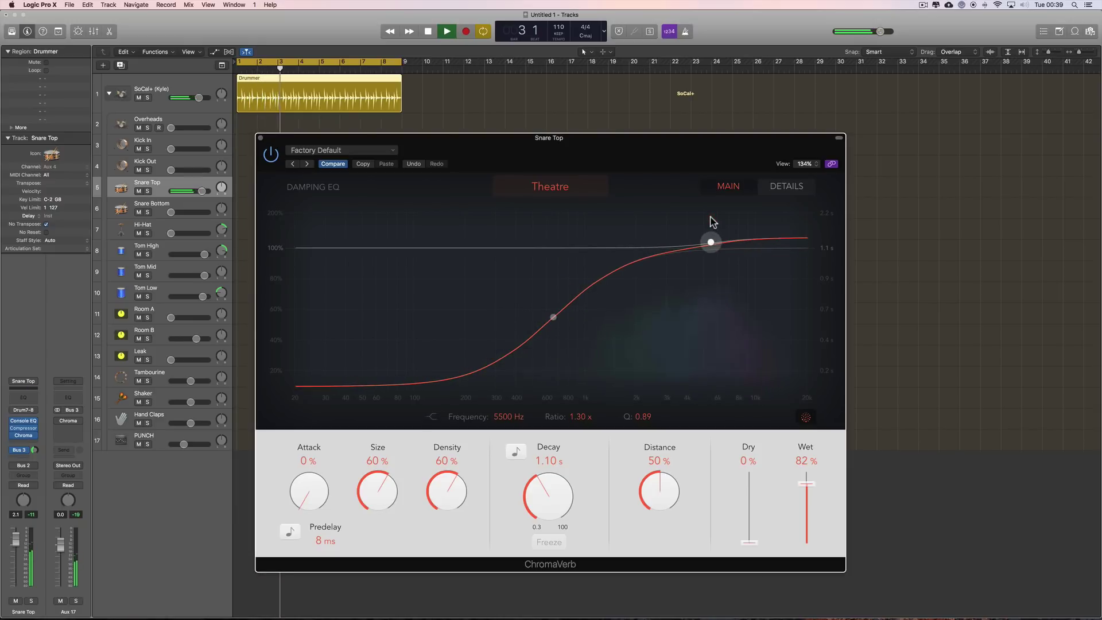
pyautogui.press('space')
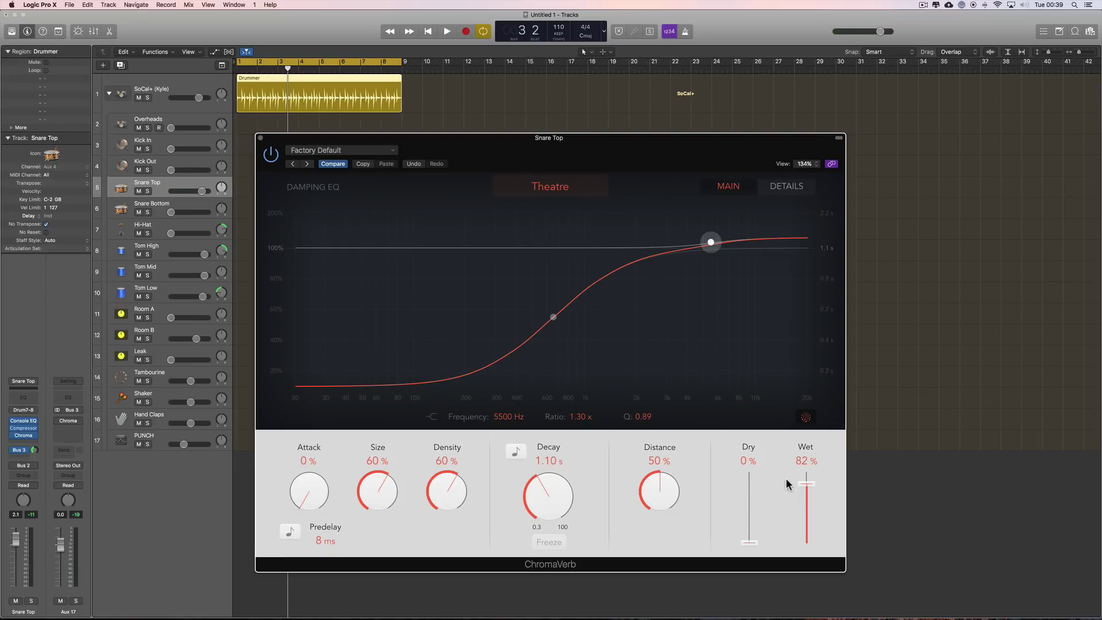
# Set Wet to 0%, flatten the low damping band, drop Dry to 0% and close the window.
pyautogui.moveTo(754, 544); pyautogui.dragTo(755, 457)
pyautogui.moveTo(808, 484); pyautogui.dragTo(812, 571)
pyautogui.press('space')
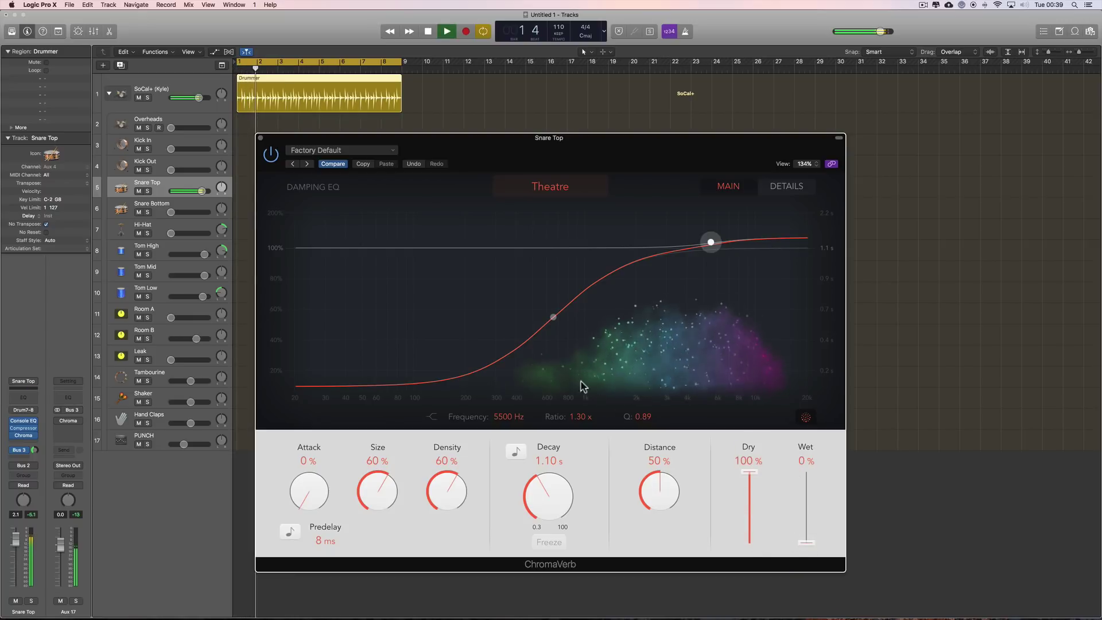
pyautogui.moveTo(554, 317); pyautogui.dragTo(484, 304)
pyautogui.press('space')
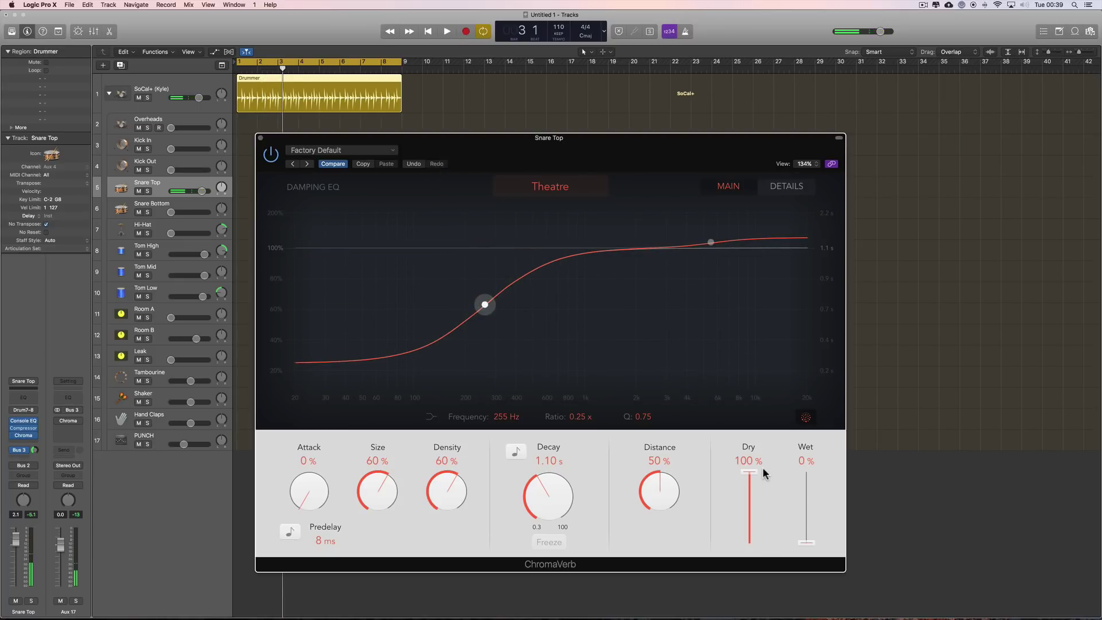
pyautogui.moveTo(752, 505); pyautogui.dragTo(754, 611)
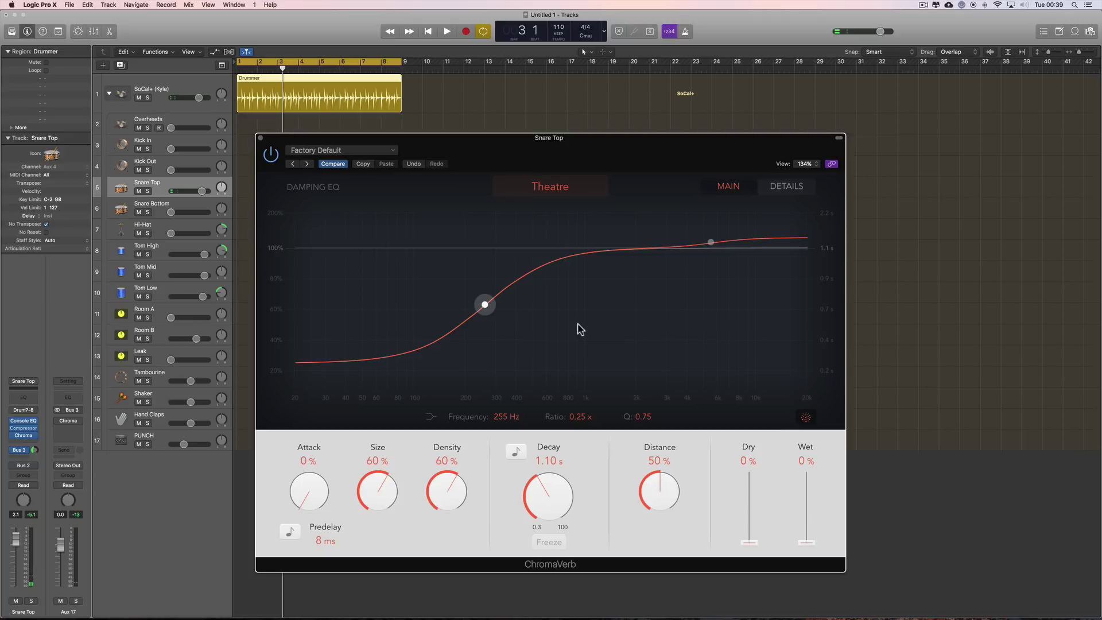
pyautogui.click(261, 138)
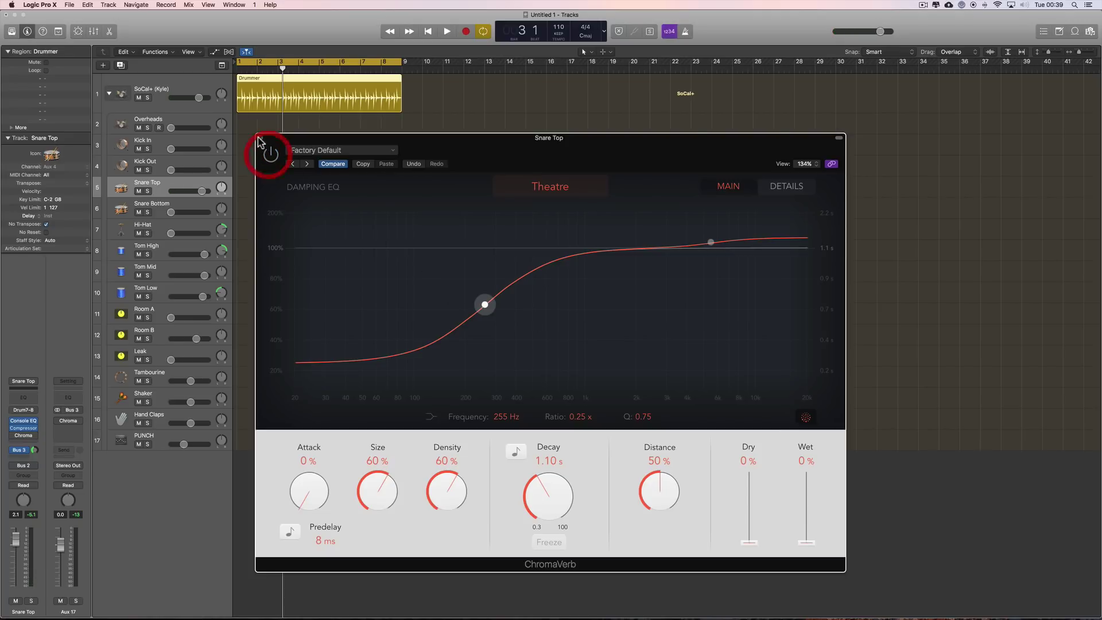
# Open Aux 17's ChromaVerb and lower the damping curve's low end near 100 Hz.
pyautogui.click(63, 422)
pyautogui.moveTo(357, 47); pyautogui.dragTo(591, 166)
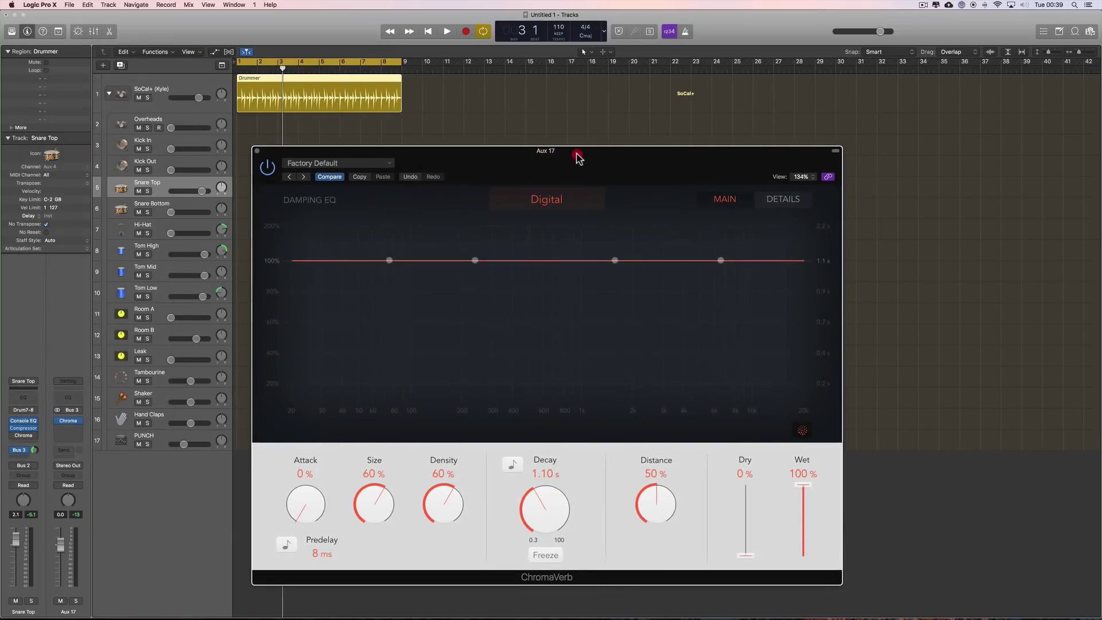
pyautogui.press('space')
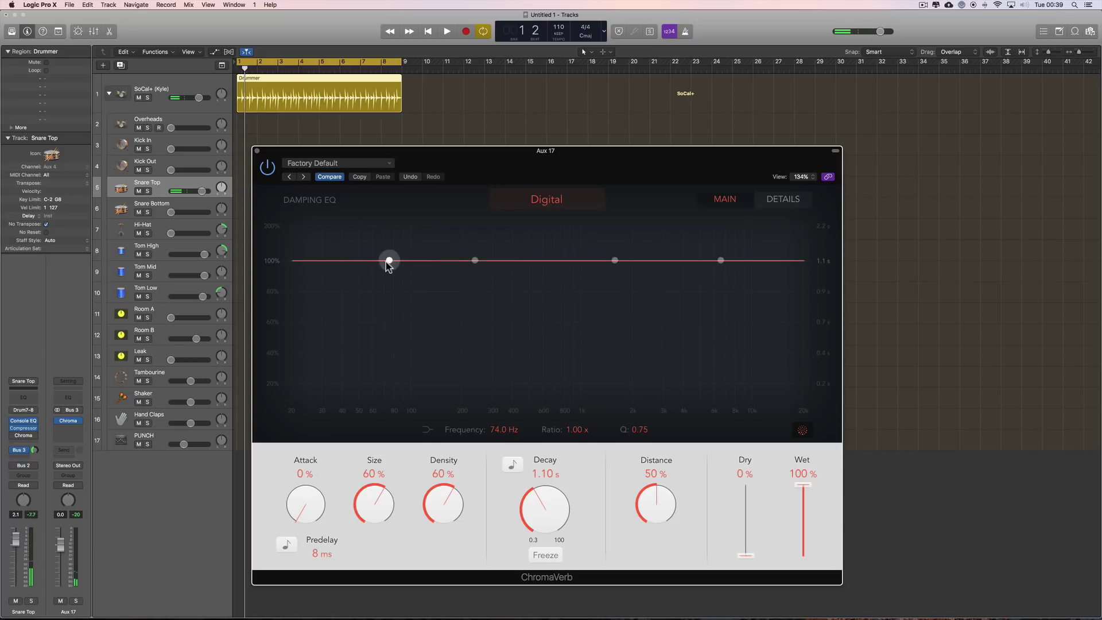
pyautogui.moveTo(389, 261); pyautogui.dragTo(435, 323)
pyautogui.press('space')
pyautogui.press('space')
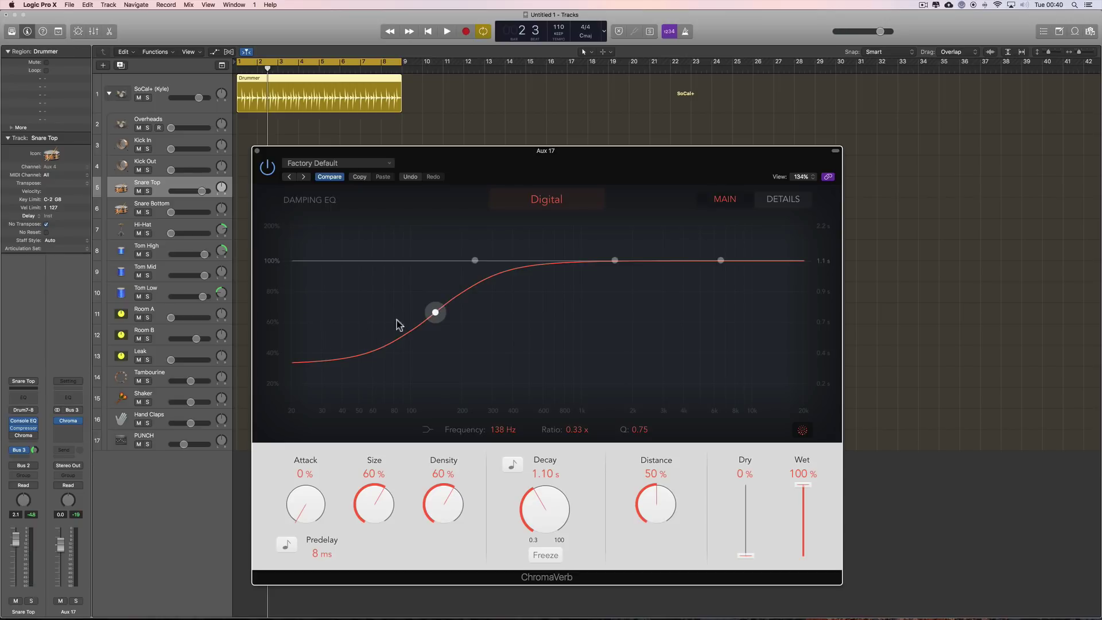
pyautogui.press('Return')
# Lift the highs to 1.55x at 4650 Hz and add a Q 2.10 dip near 1160 Hz.
pyautogui.moveTo(721, 260); pyautogui.dragTo(697, 248)
pyautogui.press('space')
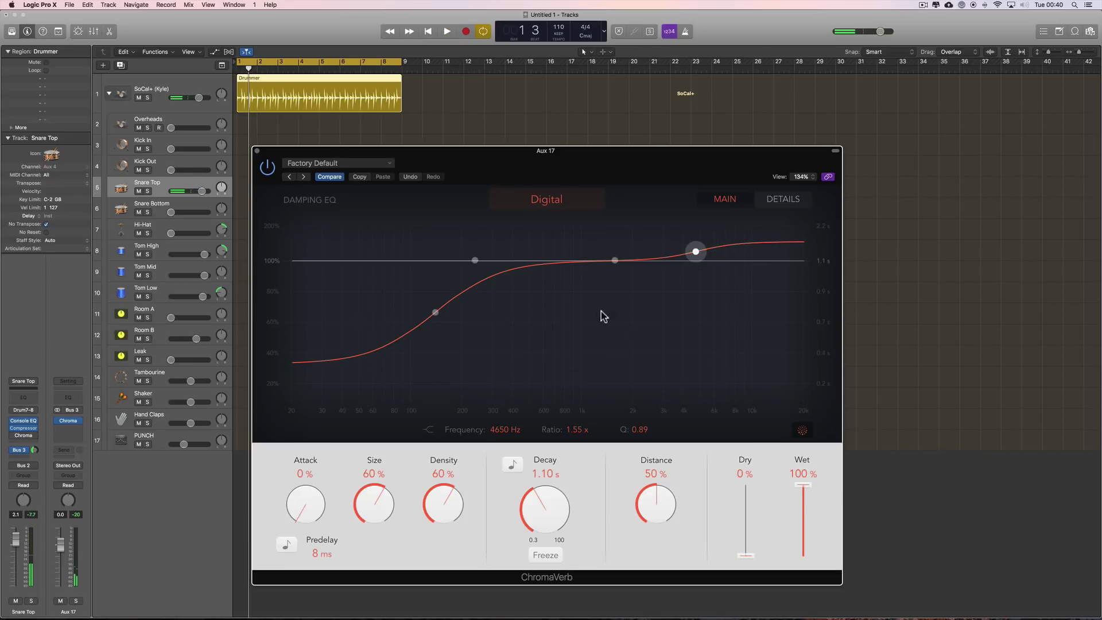
pyautogui.moveTo(615, 260); pyautogui.dragTo(593, 282)
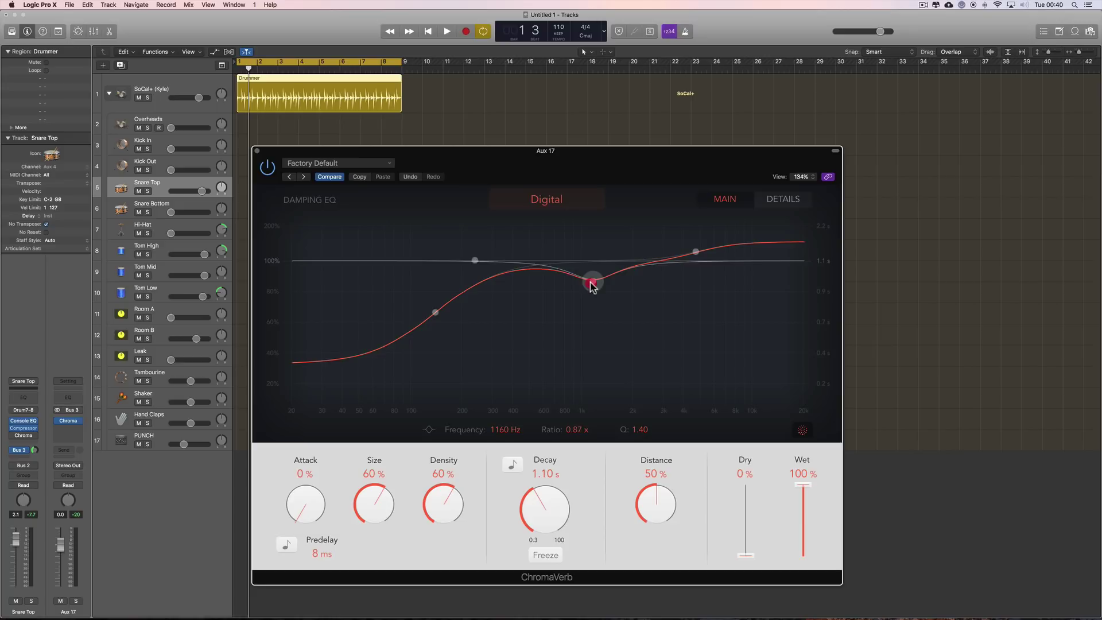
pyautogui.moveTo(647, 430); pyautogui.dragTo(639, 401)
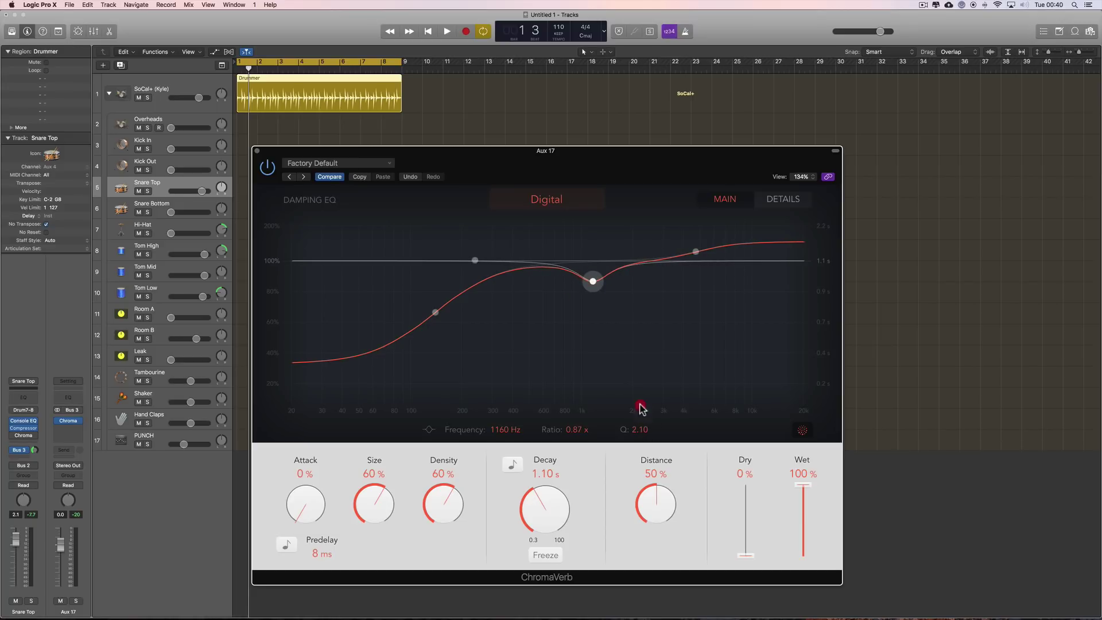
pyautogui.moveTo(593, 281); pyautogui.dragTo(589, 304)
# Narrow the mid dip to Q 3.20 at about 0.81x and set the low band to 0.48x at 132 Hz.
pyautogui.press('space')
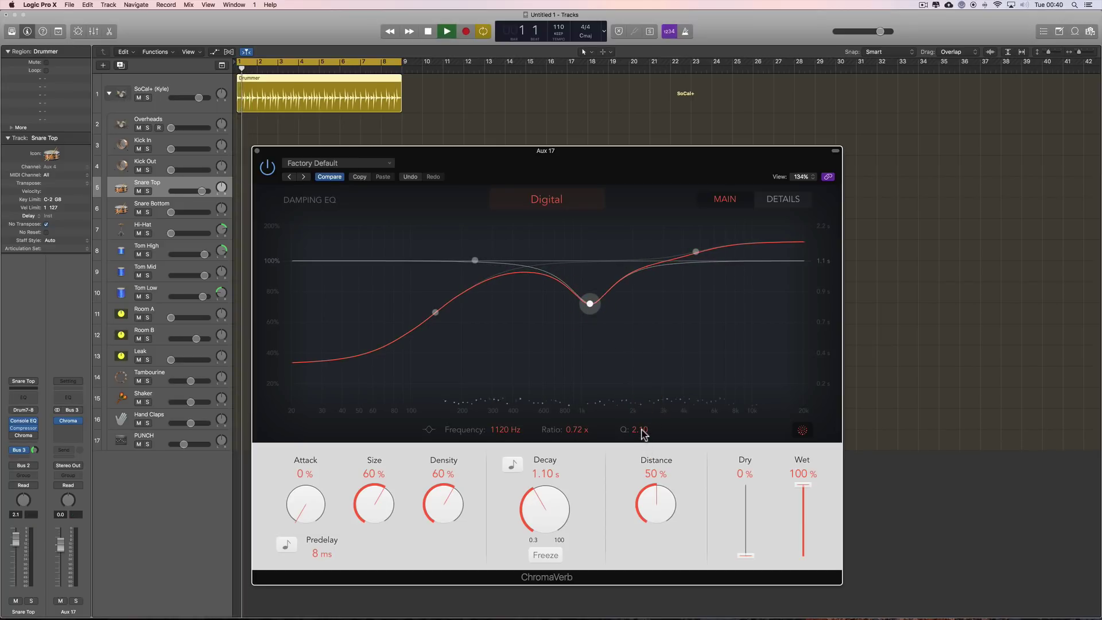
pyautogui.moveTo(642, 436); pyautogui.dragTo(637, 419)
pyautogui.press('space')
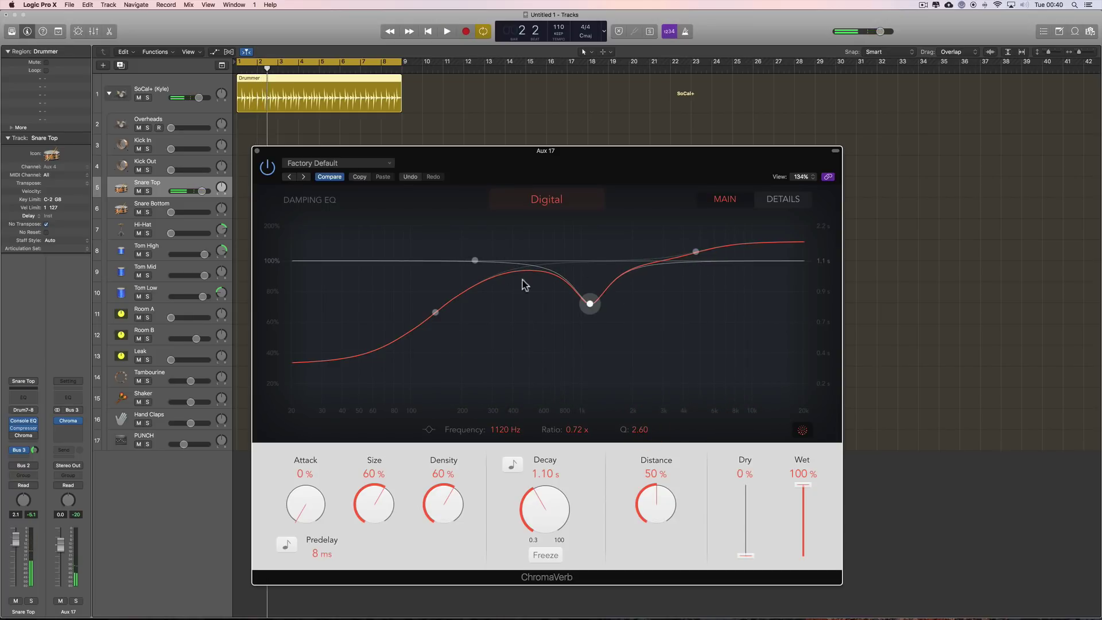
pyautogui.moveTo(589, 303); pyautogui.dragTo(590, 290)
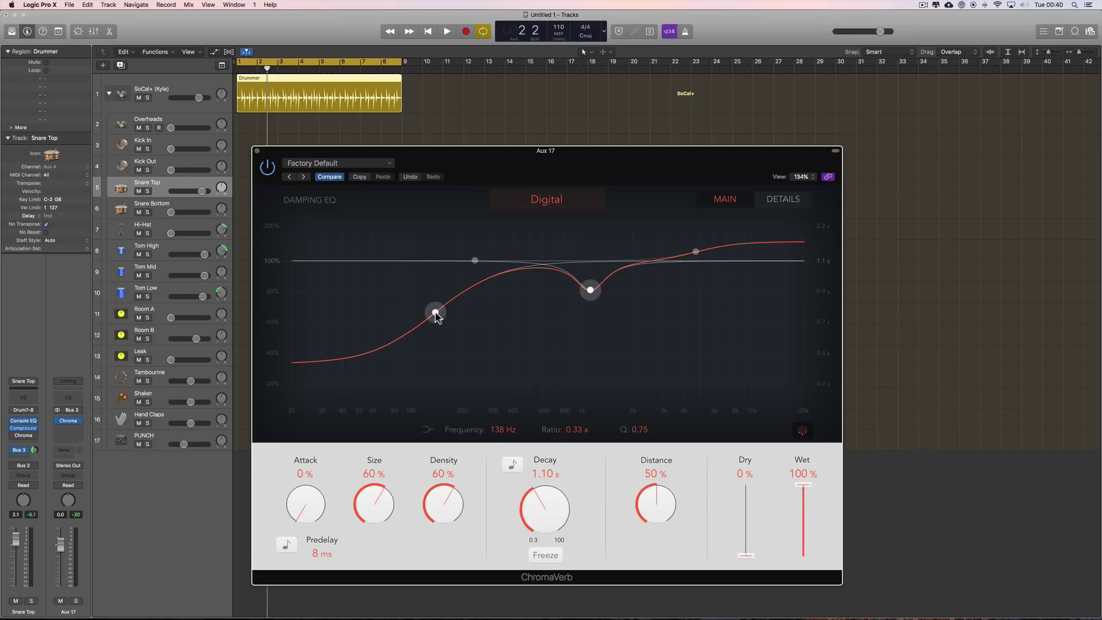
pyautogui.moveTo(435, 312); pyautogui.dragTo(431, 299)
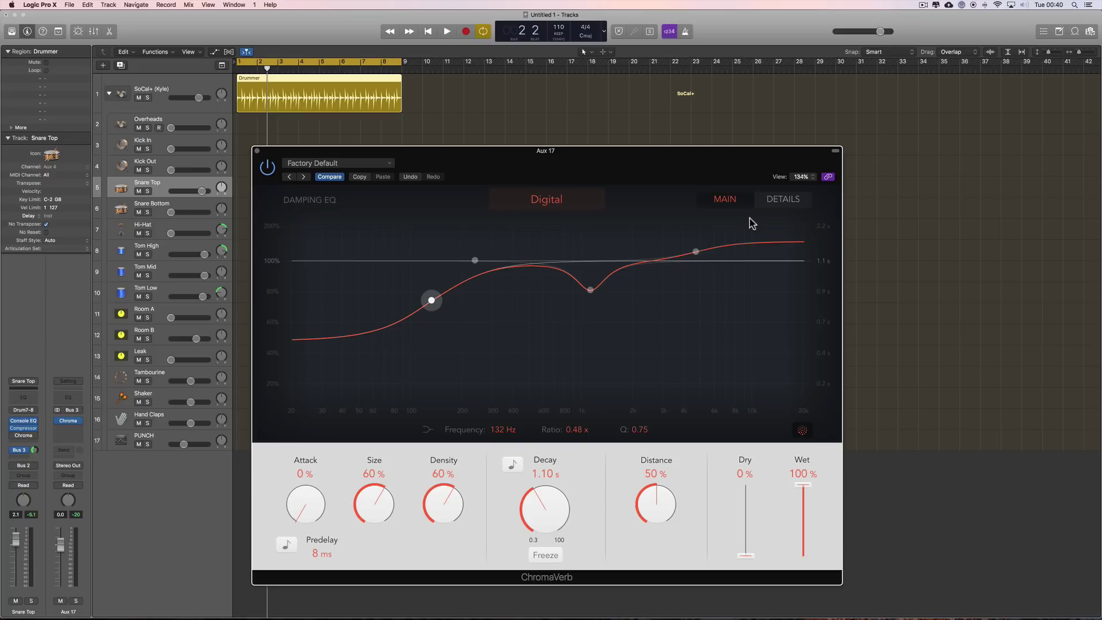
pyautogui.click(788, 201)
# Switch between Main and Details to review the output EQ's 10400 Hz high cut.
pyautogui.click(703, 205)
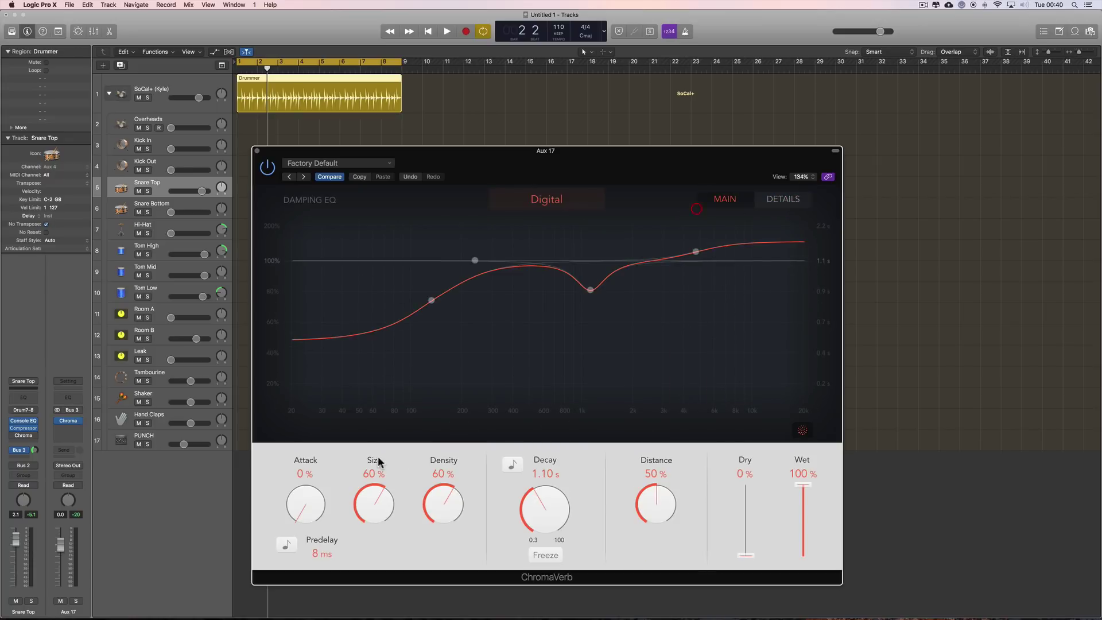
pyautogui.click(783, 207)
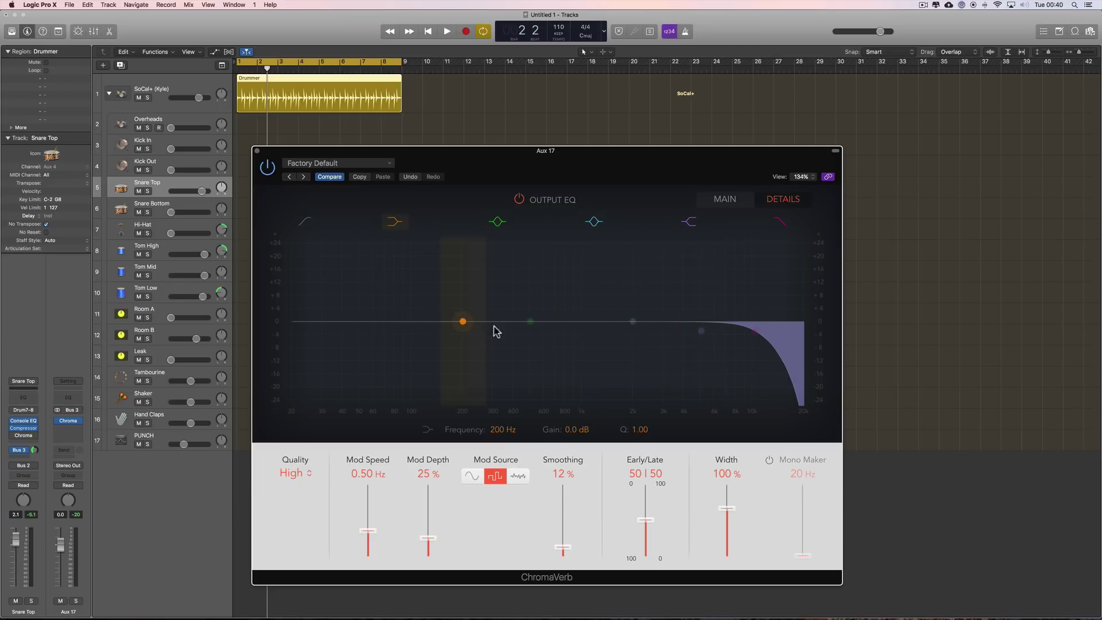
pyautogui.click(725, 199)
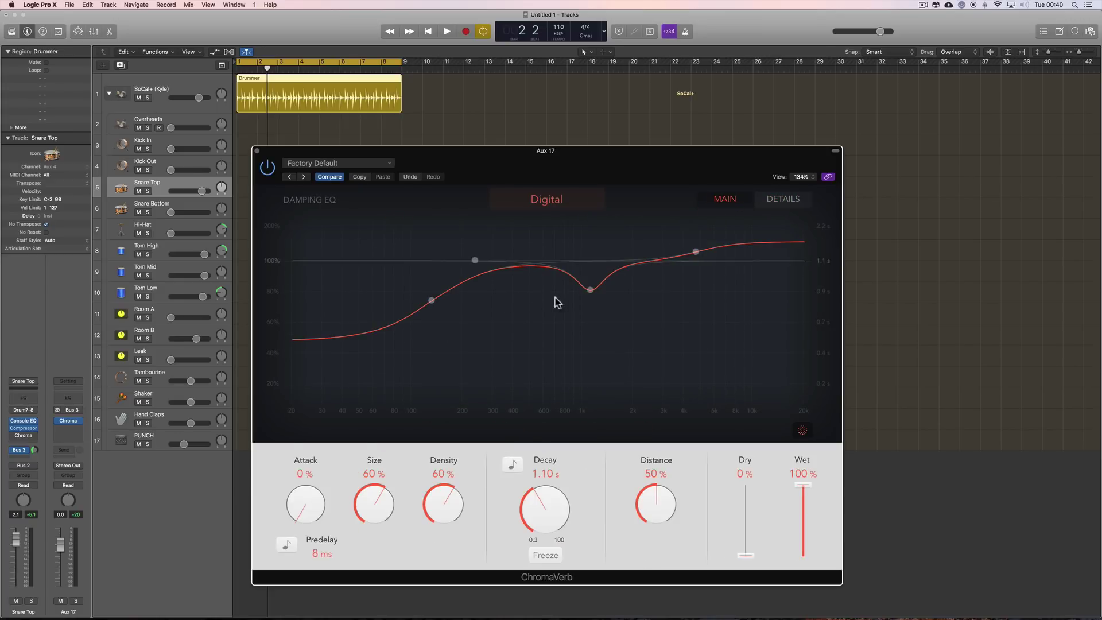
pyautogui.click(784, 201)
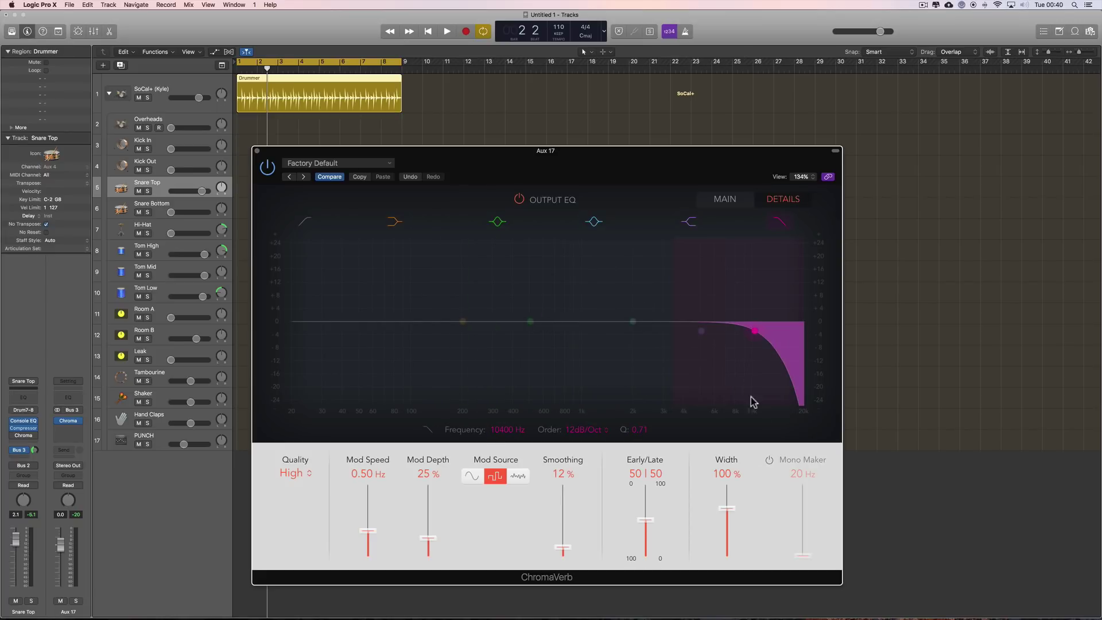
# Close Aux 17's reverb, reopen Snare Top's ChromaVerb and flatten both damping bands to 100%.
pyautogui.click(257, 150)
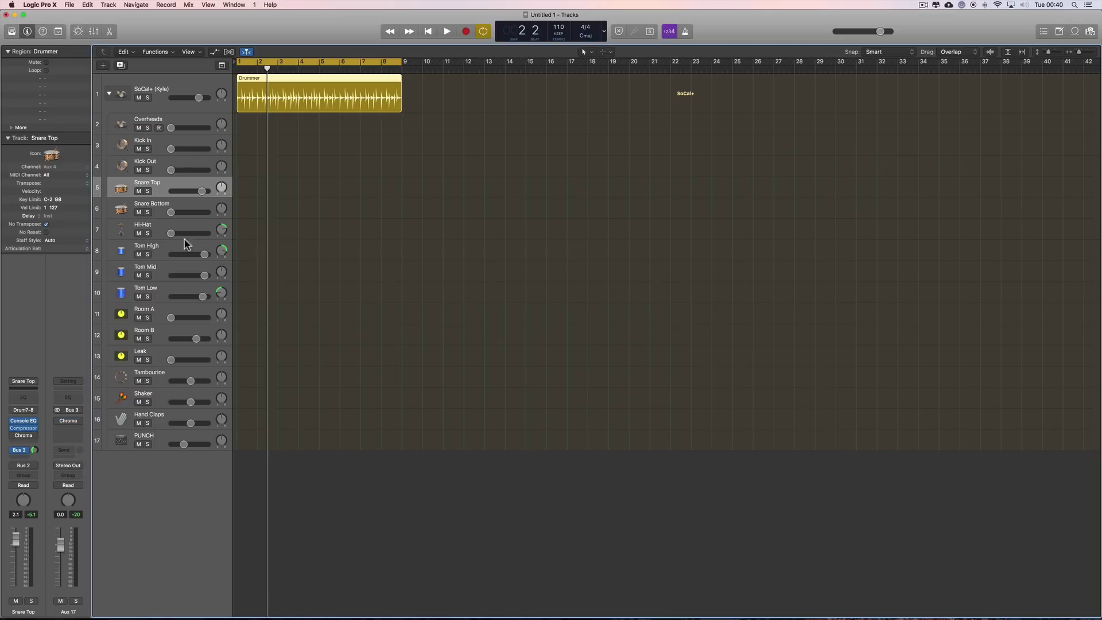
pyautogui.click(17, 437)
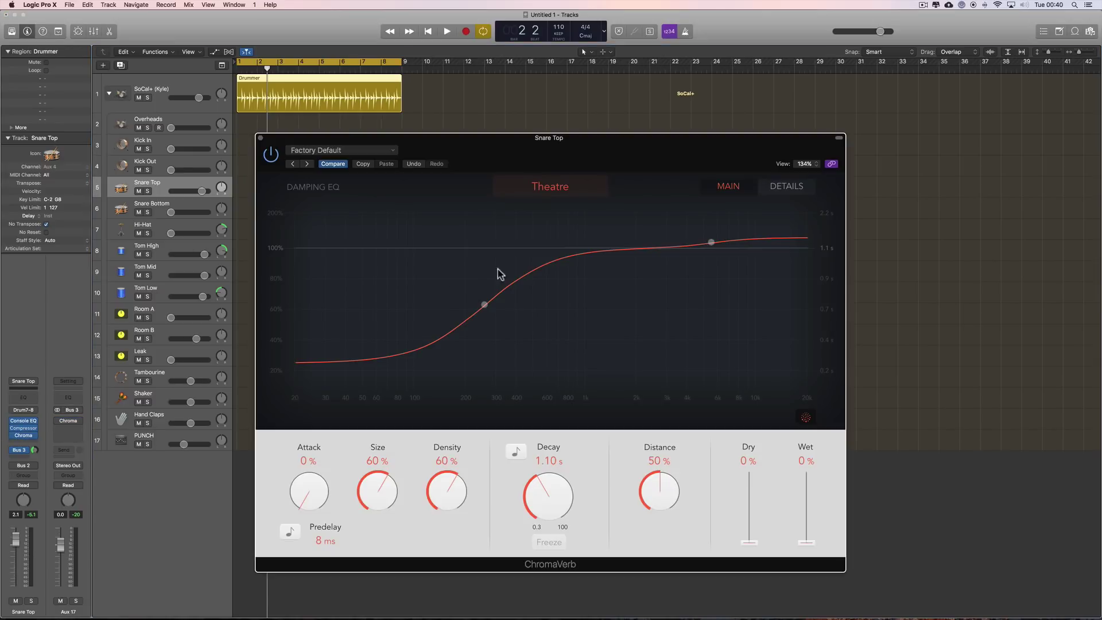
pyautogui.moveTo(485, 305); pyautogui.dragTo(445, 190)
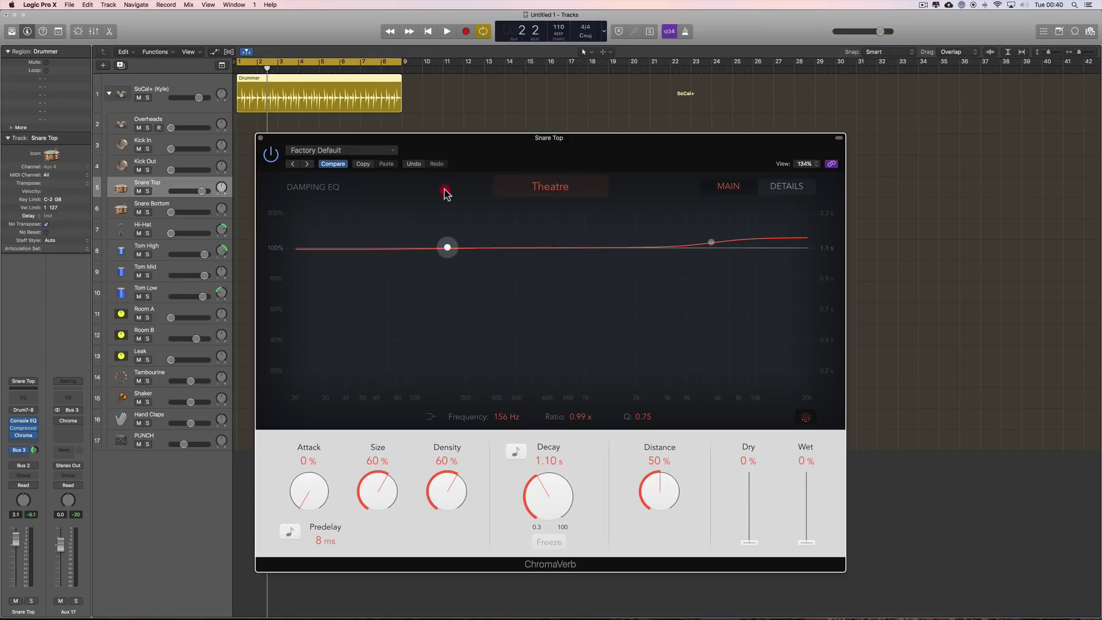
pyautogui.moveTo(711, 242); pyautogui.dragTo(713, 248)
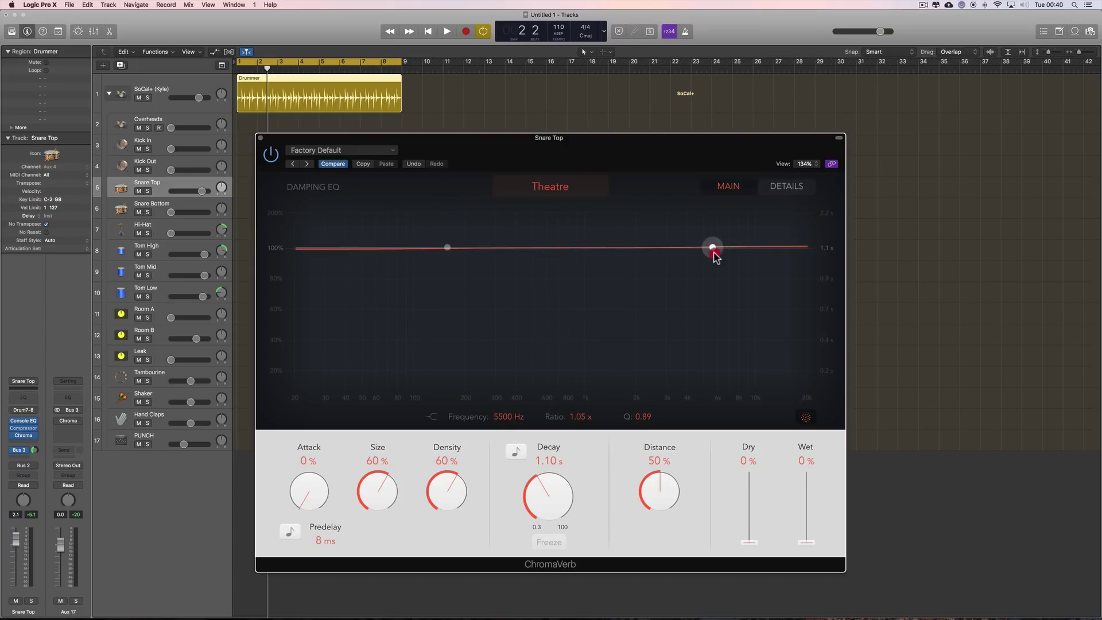
pyautogui.click(801, 187)
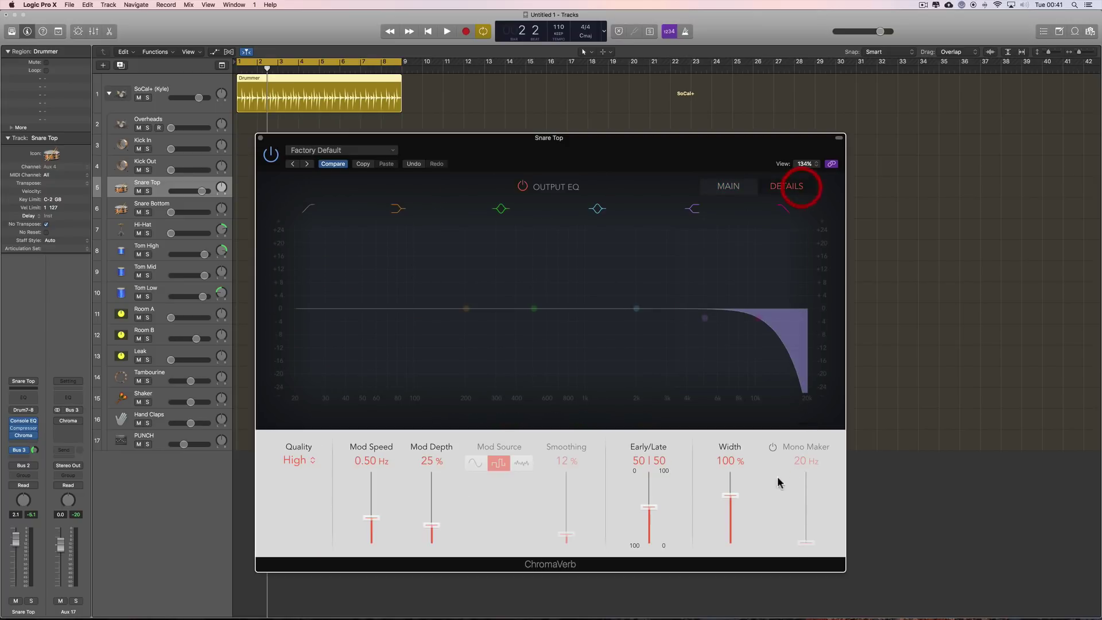
pyautogui.click(745, 188)
# Raise Dry to 100% and cut the low end of the output EQ.
pyautogui.moveTo(756, 543); pyautogui.dragTo(755, 459)
pyautogui.click(795, 191)
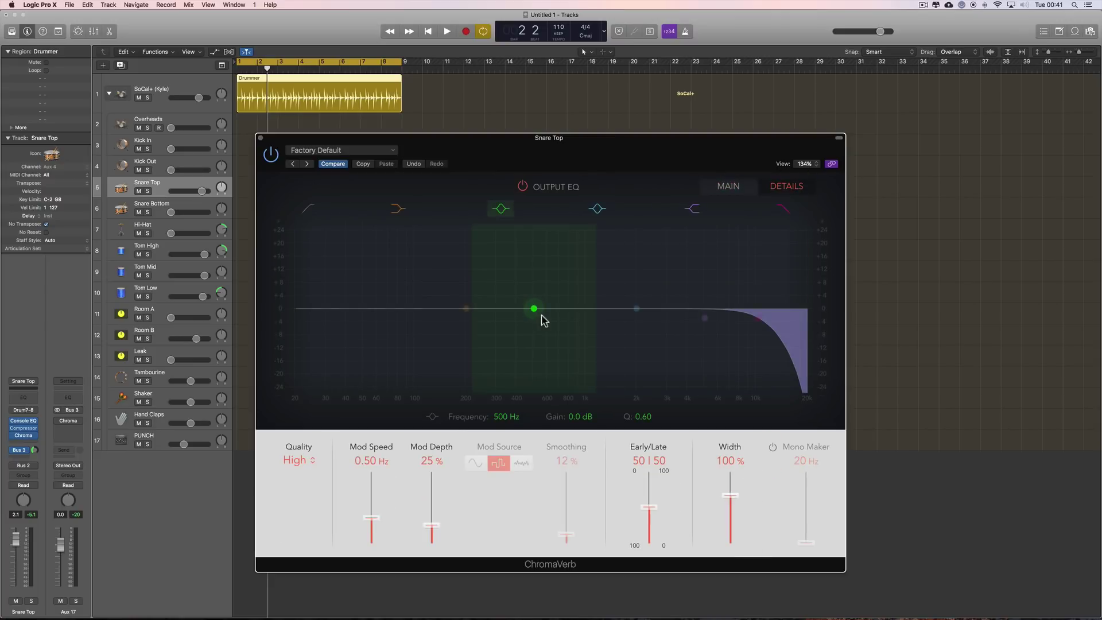
pyautogui.press('space')
pyautogui.moveTo(466, 309); pyautogui.dragTo(456, 384)
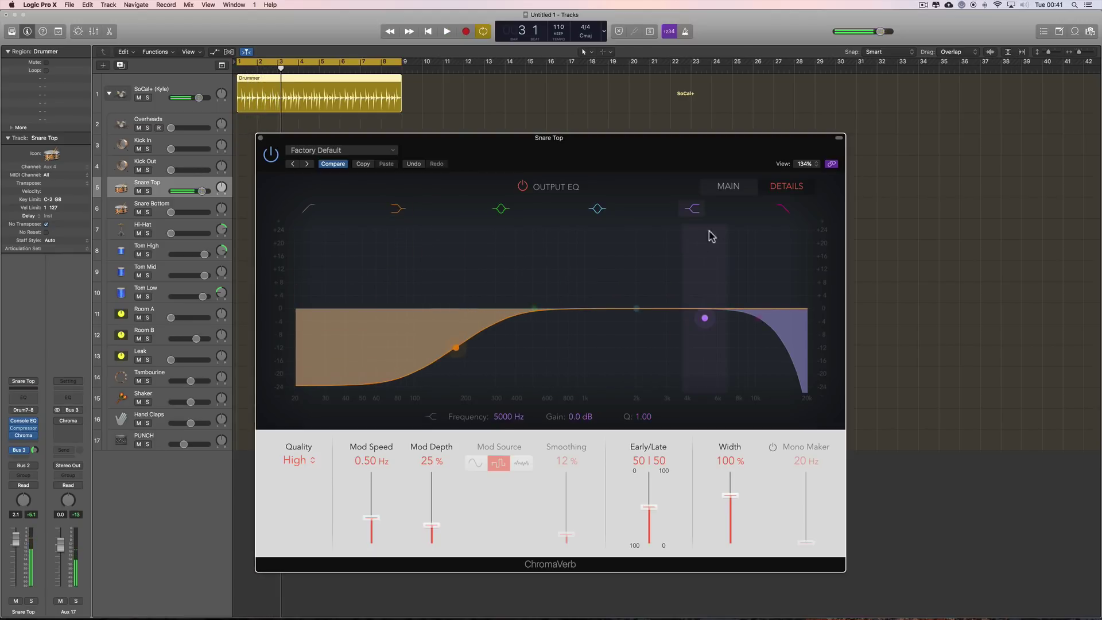
pyautogui.click(747, 189)
# Return Dry to 0%, deepen the low shelf to -22.5 dB at 150 Hz, then bypass and close.
pyautogui.moveTo(749, 473); pyautogui.dragTo(807, 470)
pyautogui.click(785, 187)
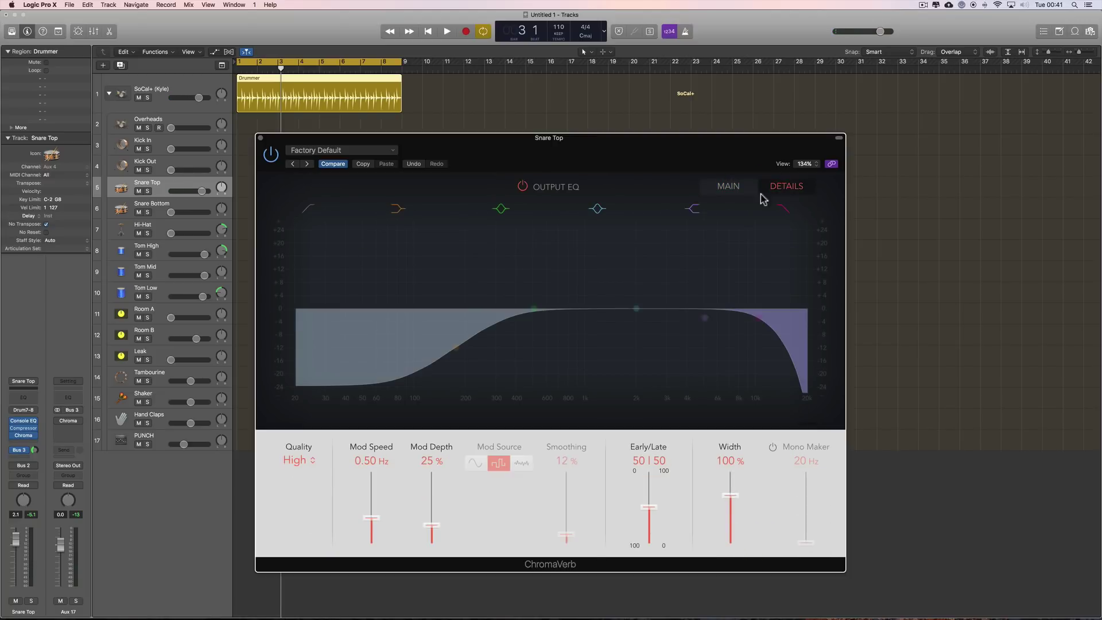
pyautogui.press('space')
pyautogui.moveTo(456, 347)
pyautogui.mouseDown()
pyautogui.moveTo(628, 369)
pyautogui.moveTo(546, 339)
pyautogui.moveTo(509, 271)
pyautogui.moveTo(627, 290)
pyautogui.moveTo(442, 295)
pyautogui.moveTo(445, 346)
pyautogui.mouseUp()
pyautogui.press('space')
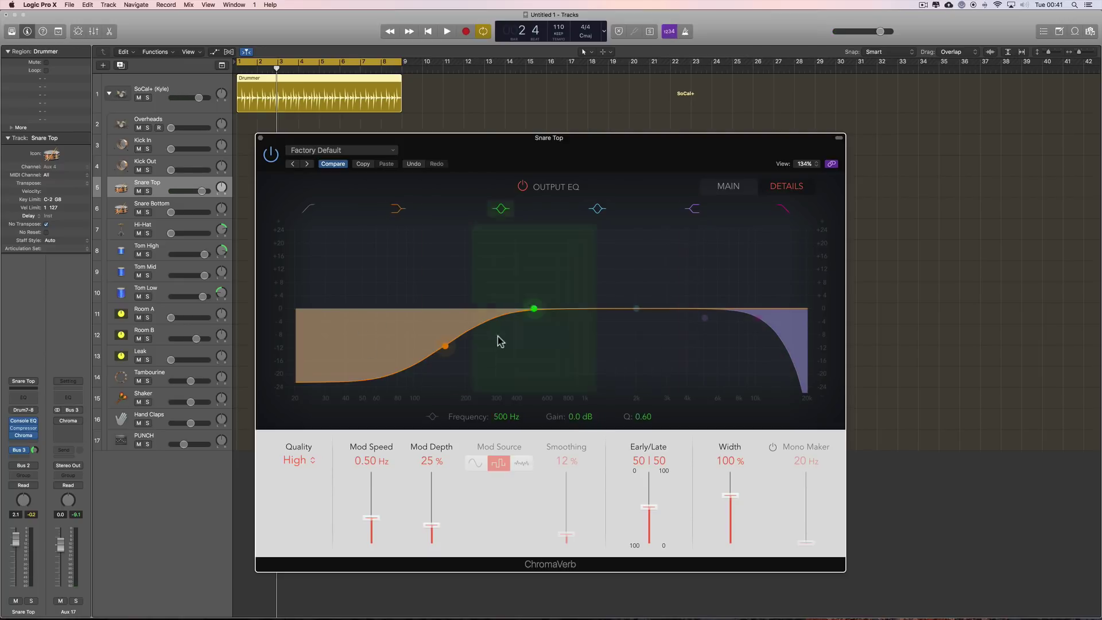
pyautogui.click(269, 153)
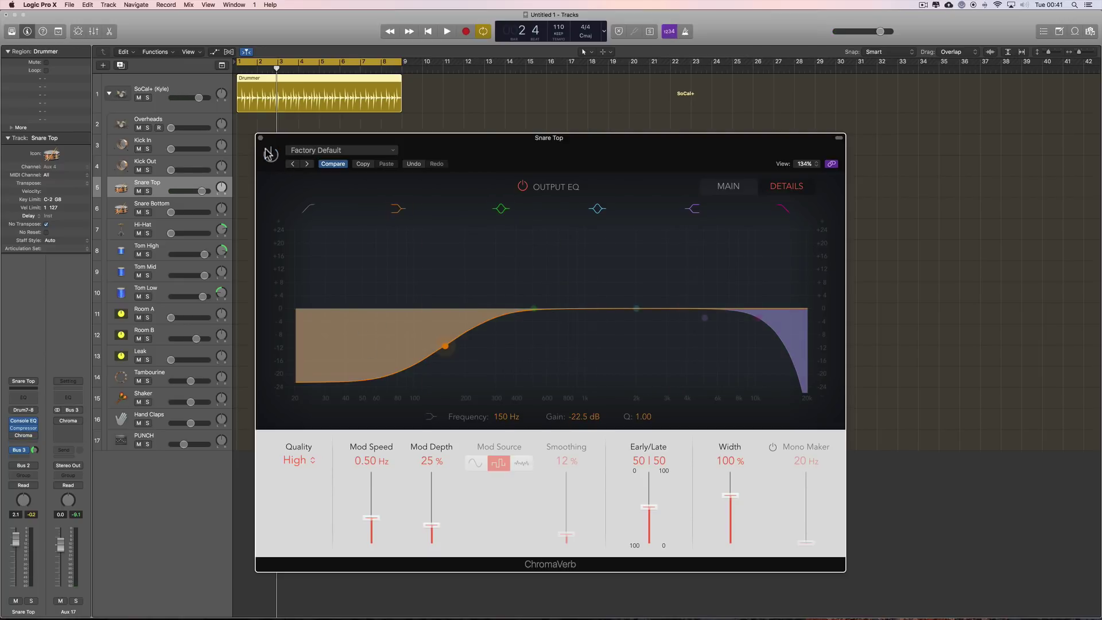
pyautogui.click(260, 139)
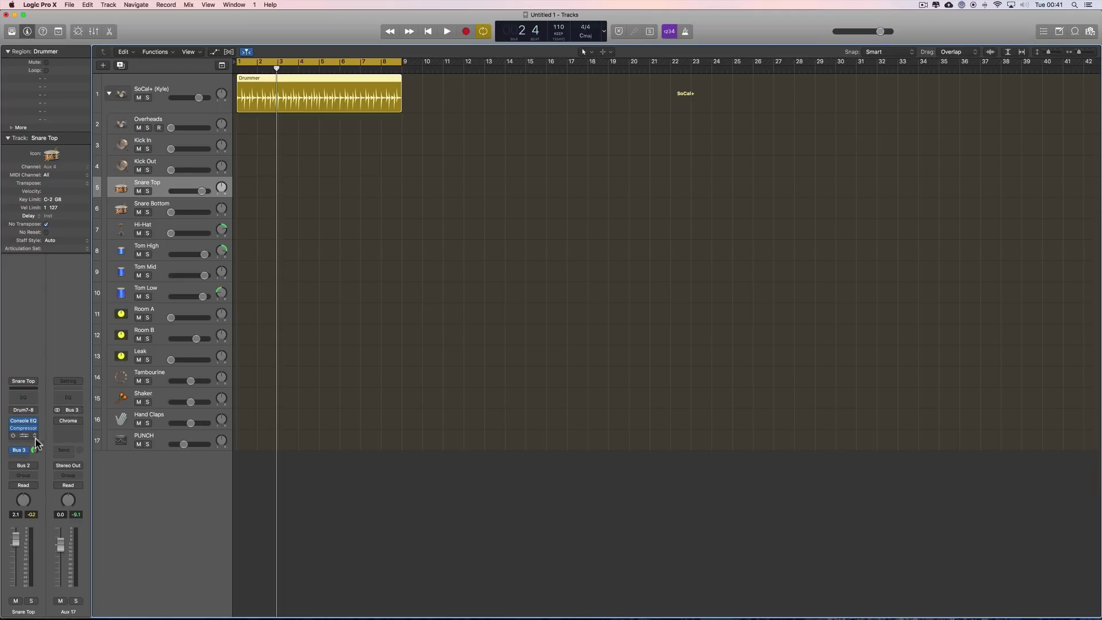
# Reopen Aux 17's ChromaVerb on its Details page with the output EQ.
pyautogui.click(59, 423)
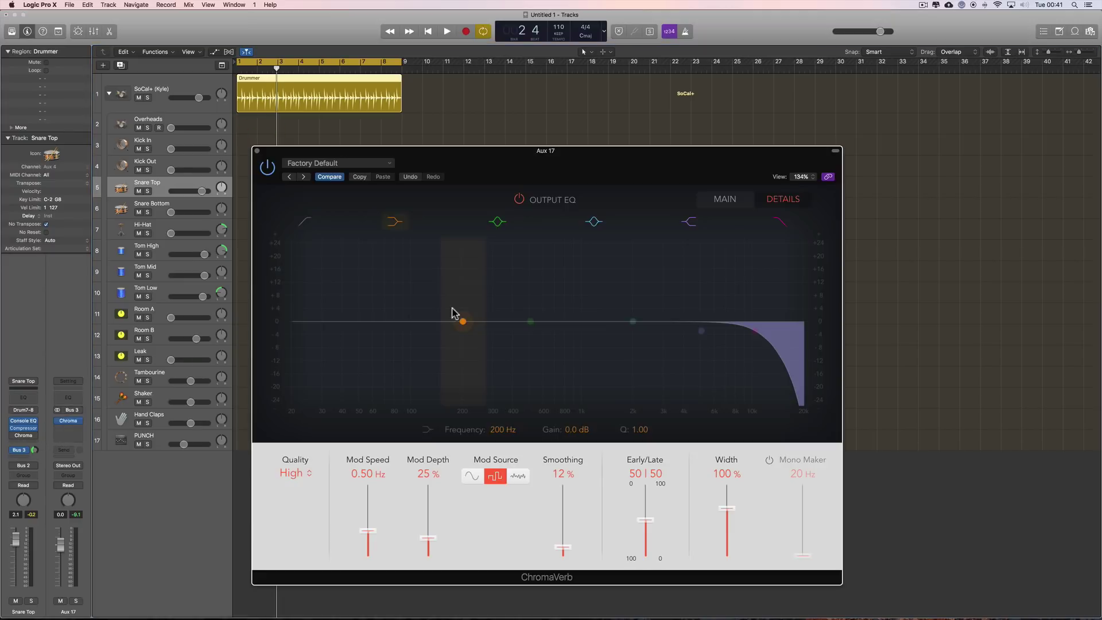
pyautogui.moveTo(475, 174); pyautogui.dragTo(472, 155)
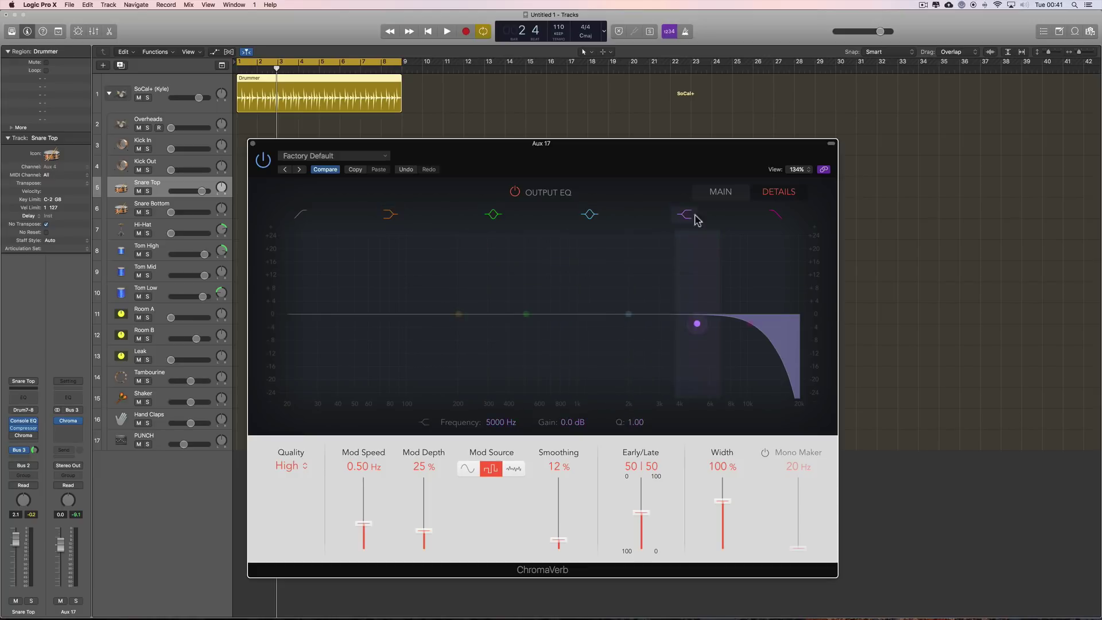
pyautogui.click(721, 192)
pyautogui.click(775, 192)
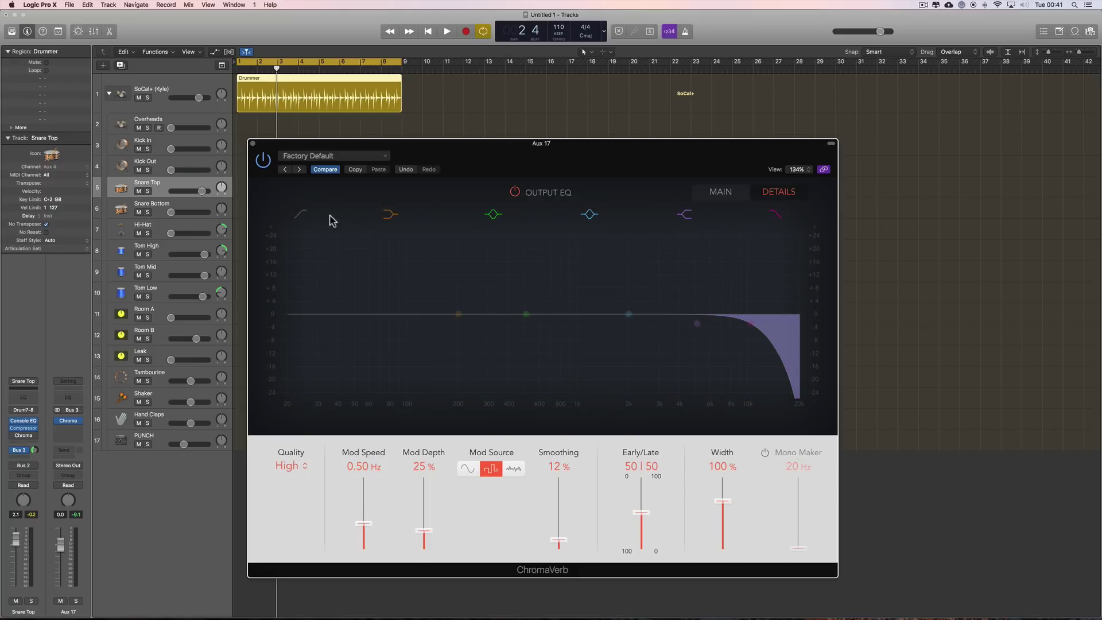
# Try a 320 Hz cut and +11.5 dB low shelf, then return the low shelf to 0 dB.
pyautogui.moveTo(526, 315); pyautogui.dragTo(527, 357)
pyautogui.moveTo(635, 398)
pyautogui.mouseDown()
pyautogui.moveTo(542, 378)
pyautogui.moveTo(528, 317)
pyautogui.mouseUp()
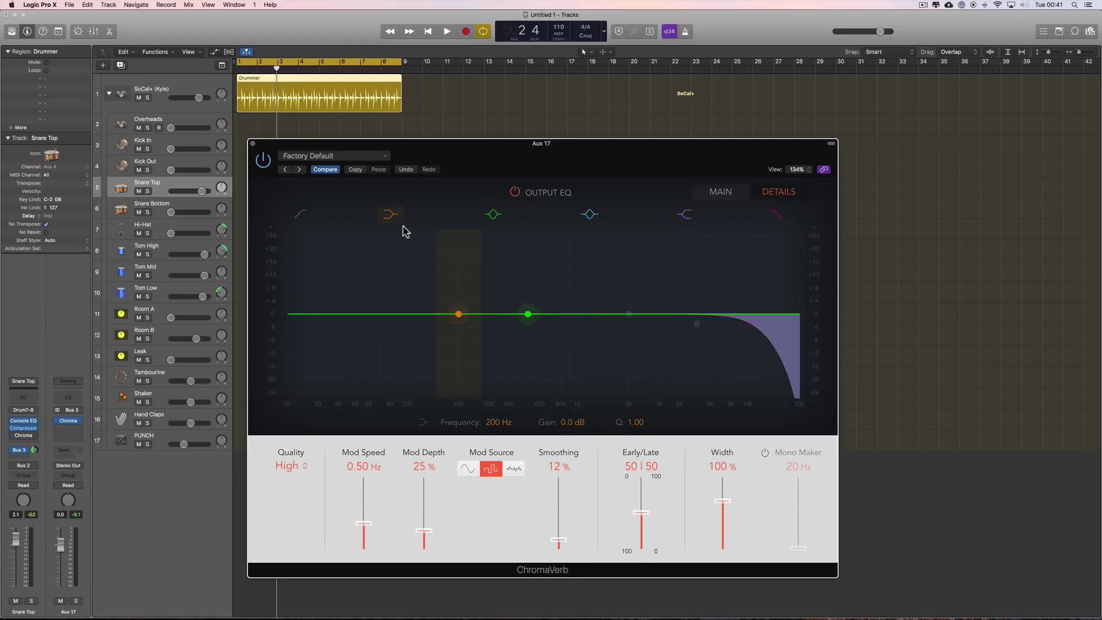
pyautogui.moveTo(457, 315); pyautogui.dragTo(417, 280)
pyautogui.moveTo(636, 425)
pyautogui.mouseDown()
pyautogui.moveTo(635, 405)
pyautogui.moveTo(639, 435)
pyautogui.mouseUp()
pyautogui.moveTo(419, 299); pyautogui.dragTo(425, 335)
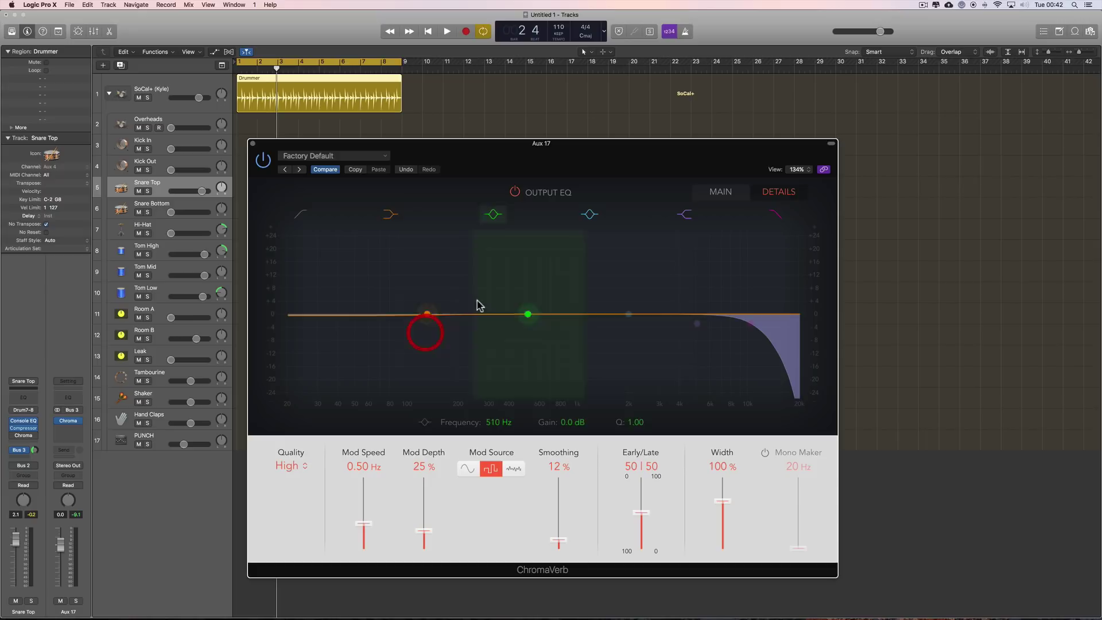
# Keep the Digital room type and slightly lower the Damping EQ's high-frequency node.
pyautogui.click(726, 196)
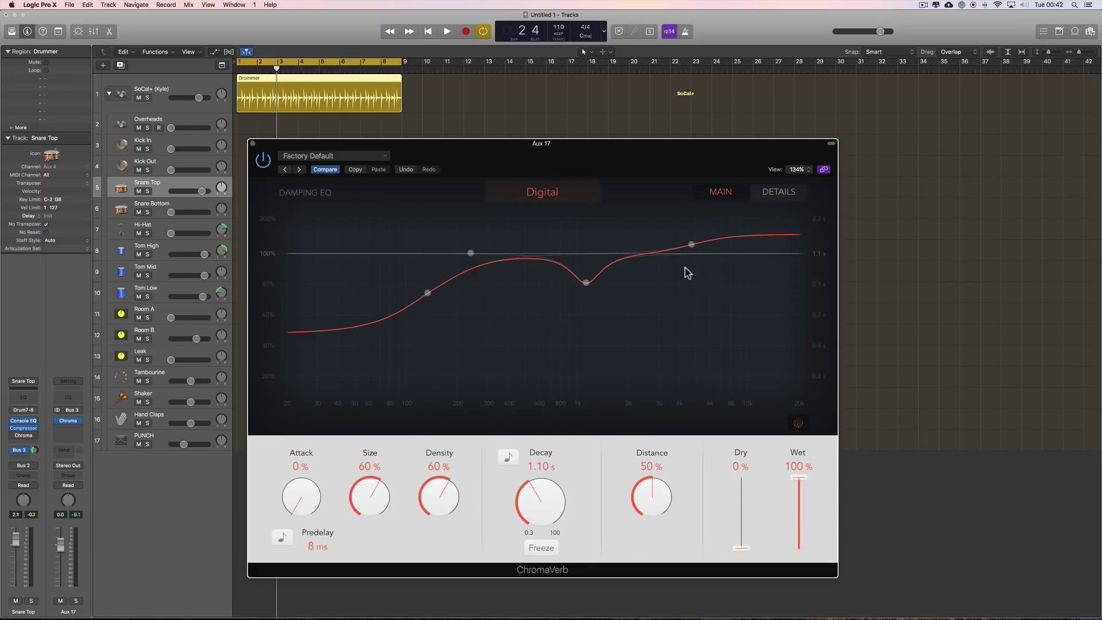
pyautogui.click(553, 198)
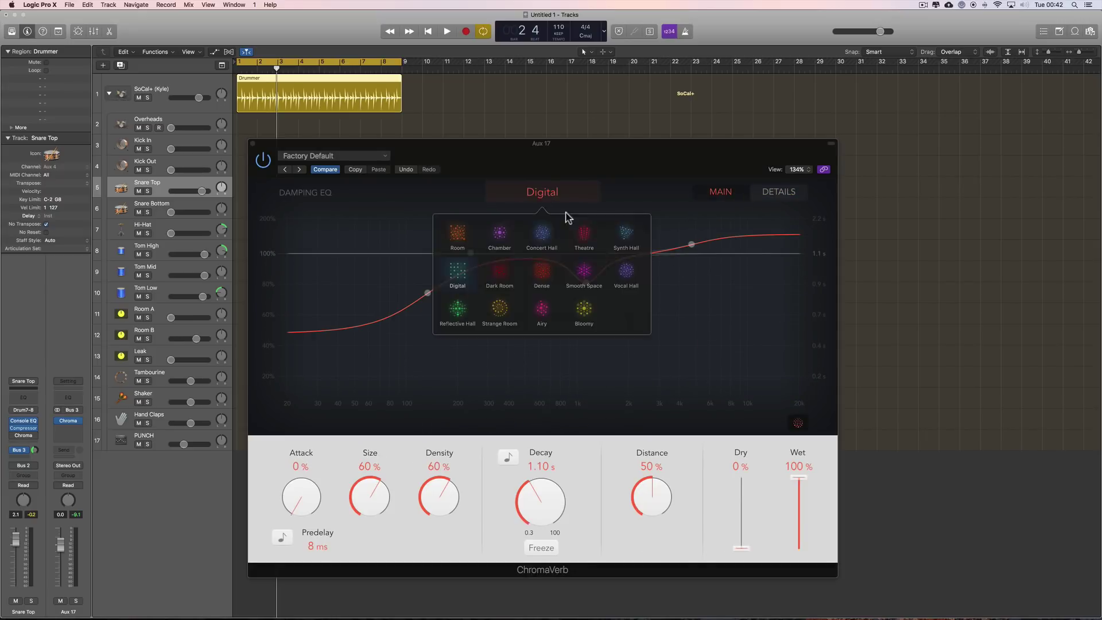
pyautogui.click(658, 182)
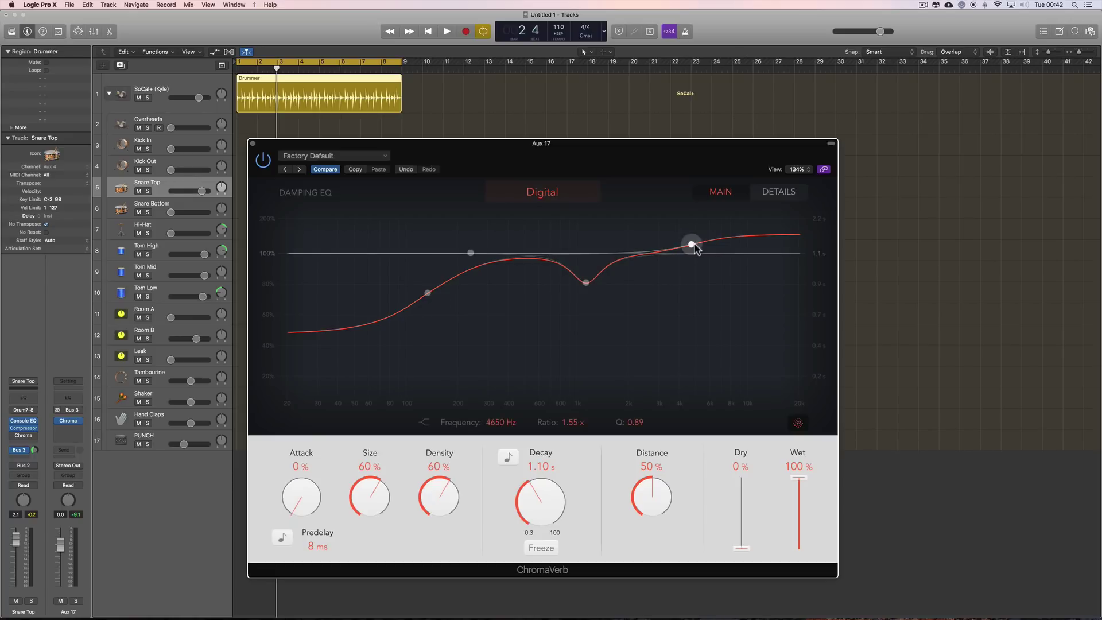
pyautogui.moveTo(691, 245); pyautogui.dragTo(658, 266)
pyautogui.click(785, 195)
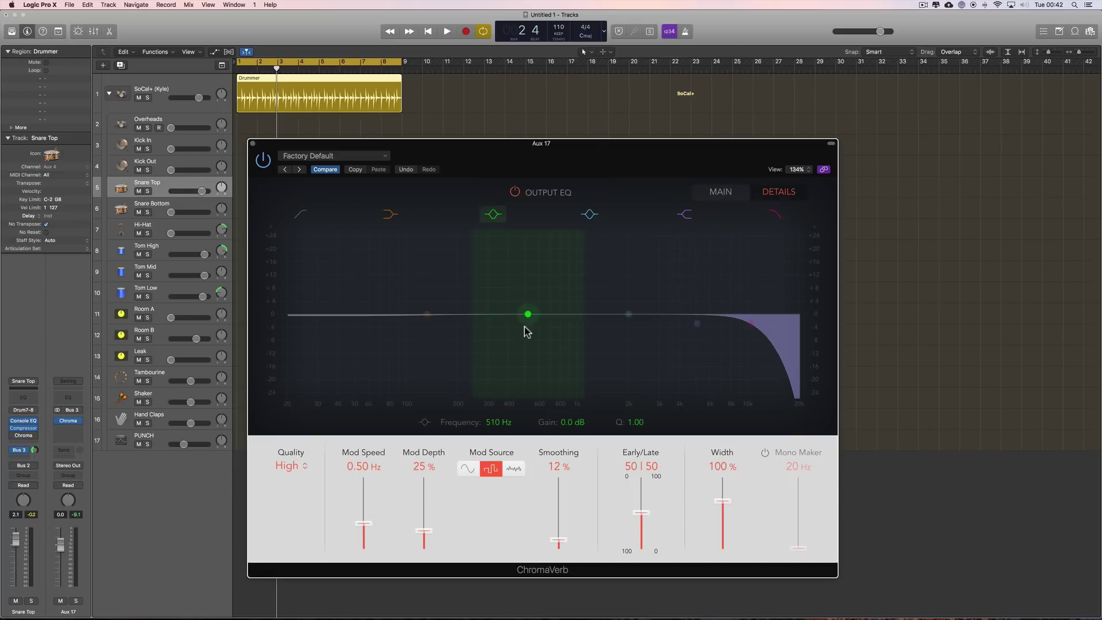
pyautogui.click(724, 195)
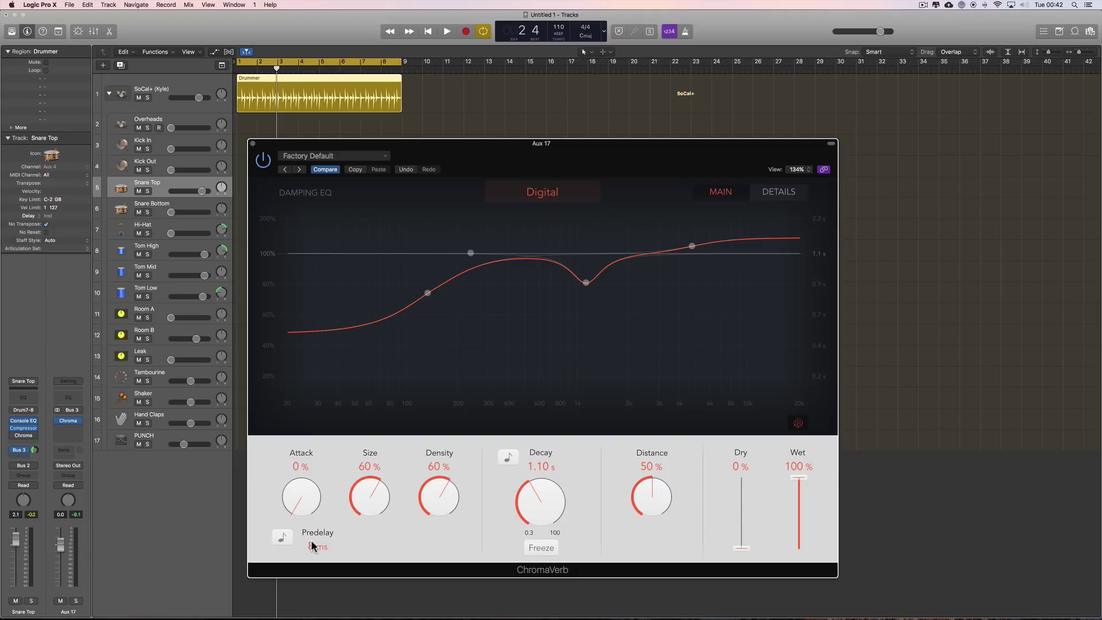
# Lower the predelay from 130 ms to about 90 ms while auditioning playback.
pyautogui.moveTo(312, 545); pyautogui.dragTo(312, 517)
pyautogui.press('space')
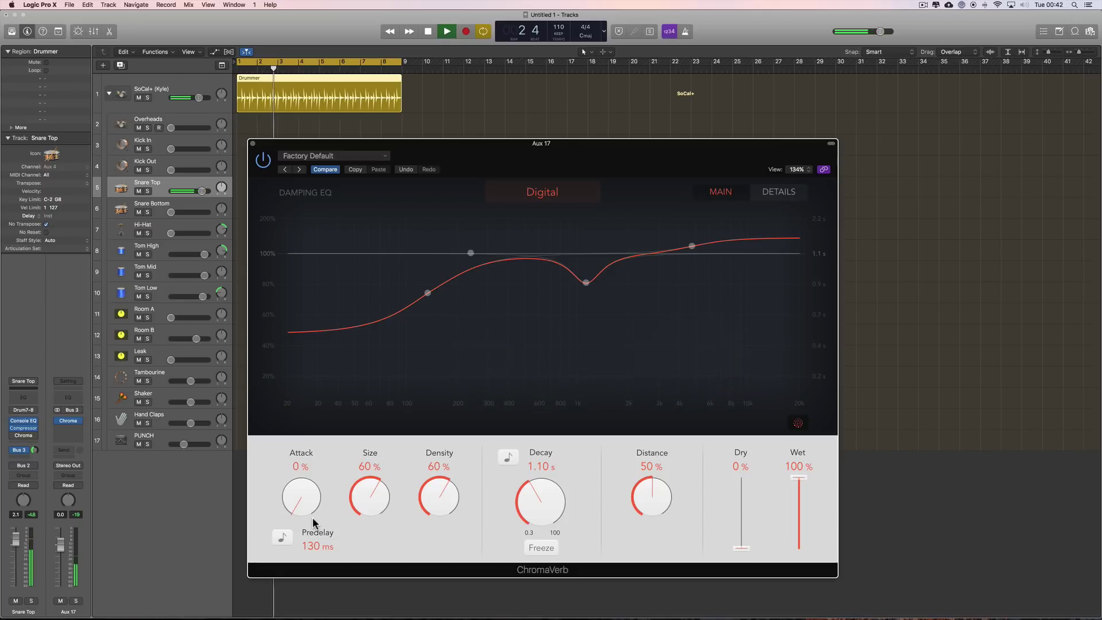
pyautogui.press('space')
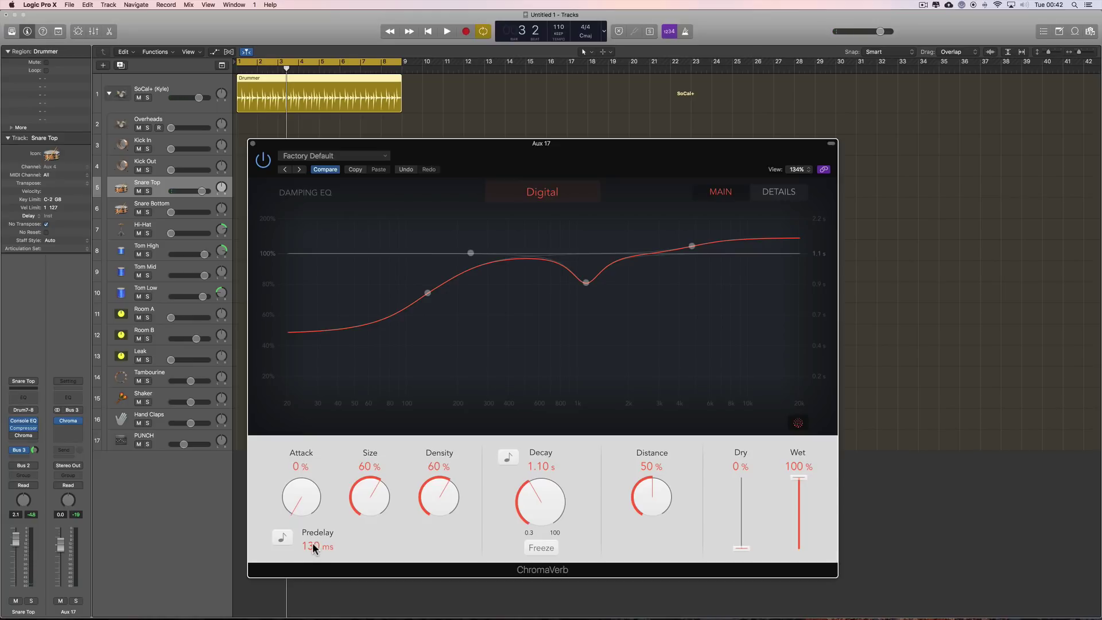
pyautogui.moveTo(312, 543); pyautogui.dragTo(314, 552)
pyautogui.press('space')
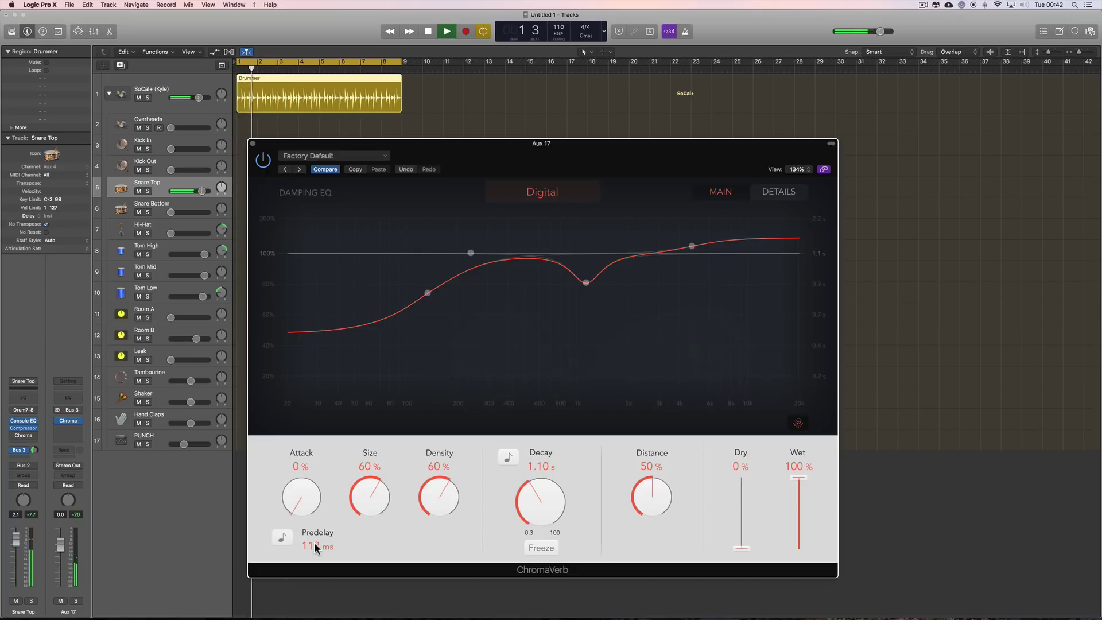
pyautogui.moveTo(314, 543); pyautogui.dragTo(312, 547)
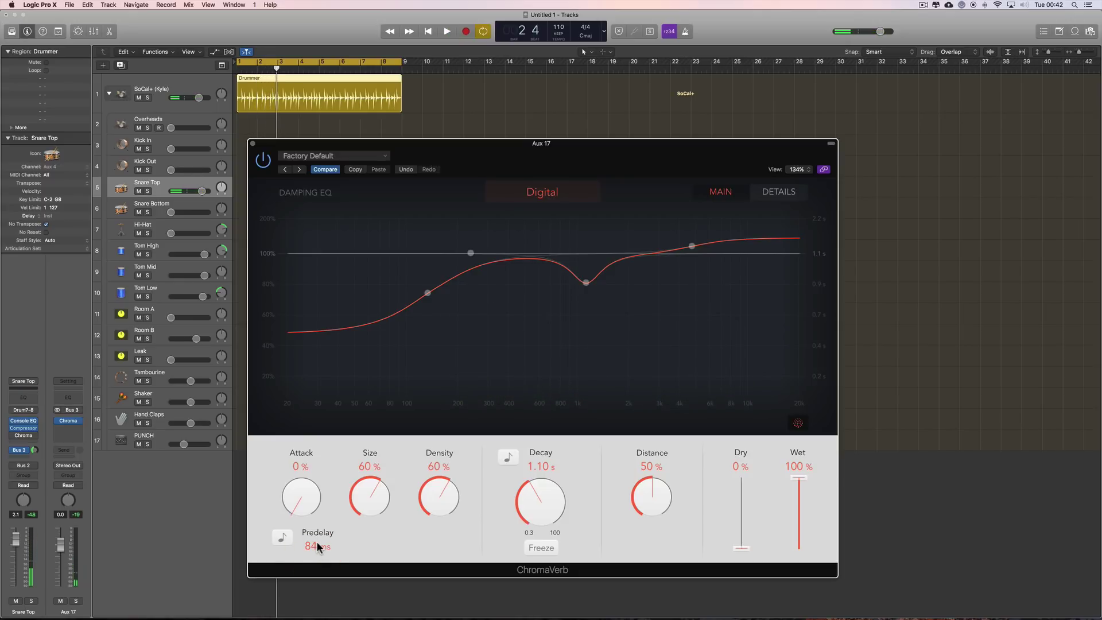
# Sync the predelay to the song tempo with a 1/16t note value.
pyautogui.click(289, 537)
pyautogui.click(316, 545)
pyautogui.click(342, 535)
pyautogui.click(319, 542)
pyautogui.click(372, 539)
# Audition the Attack knob, raising it to 89% and then lowering it to 44%.
pyautogui.press('space')
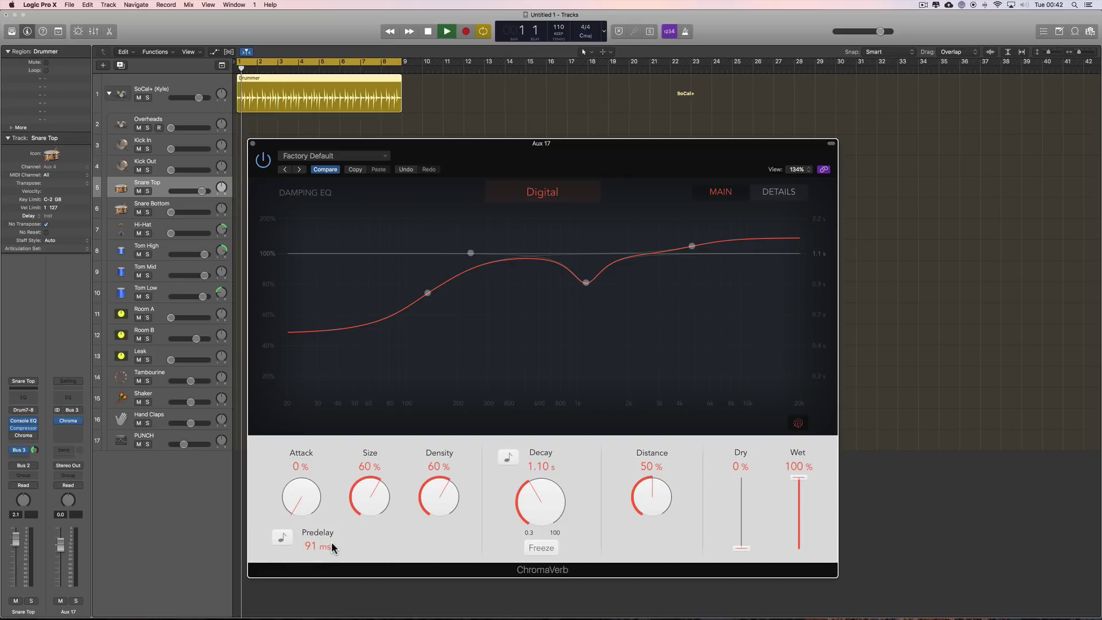
pyautogui.moveTo(309, 506); pyautogui.dragTo(310, 392)
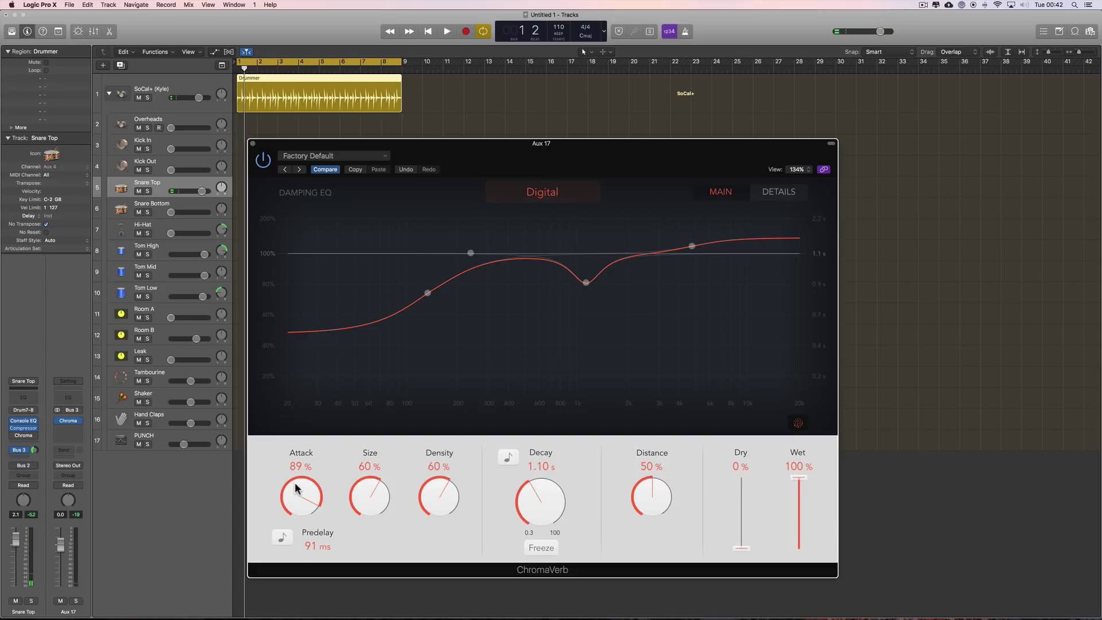
pyautogui.press('space')
pyautogui.moveTo(299, 499); pyautogui.dragTo(339, 567)
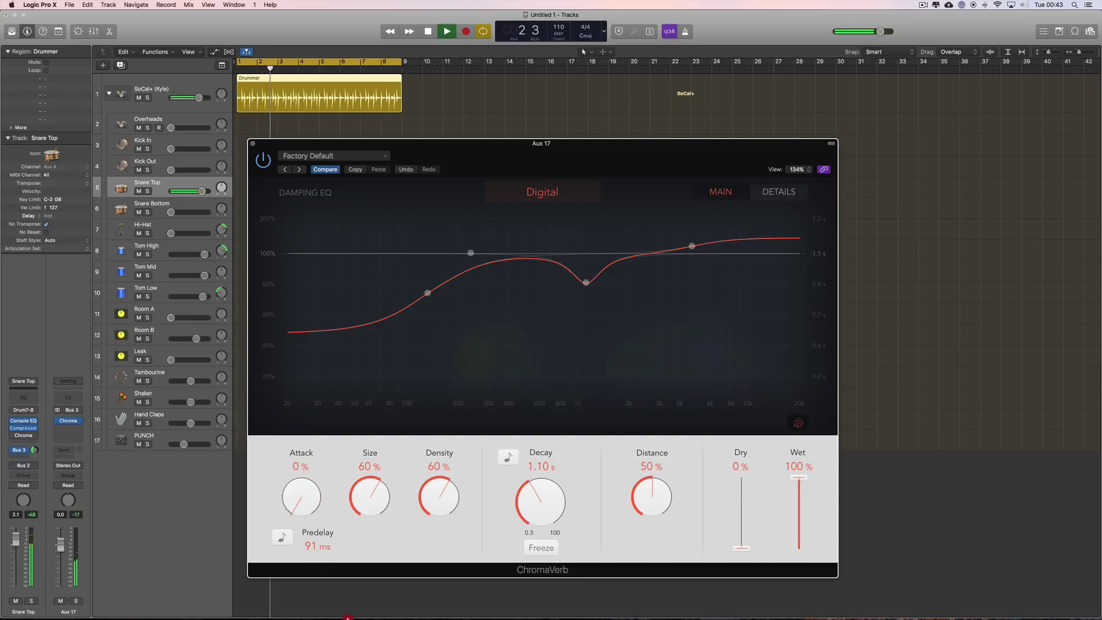
pyautogui.press('space')
# Try Size from 0% to 100% and Decay from under 1 s to 3.50 s during playback.
pyautogui.moveTo(367, 506); pyautogui.dragTo(390, 591)
pyautogui.press('space')
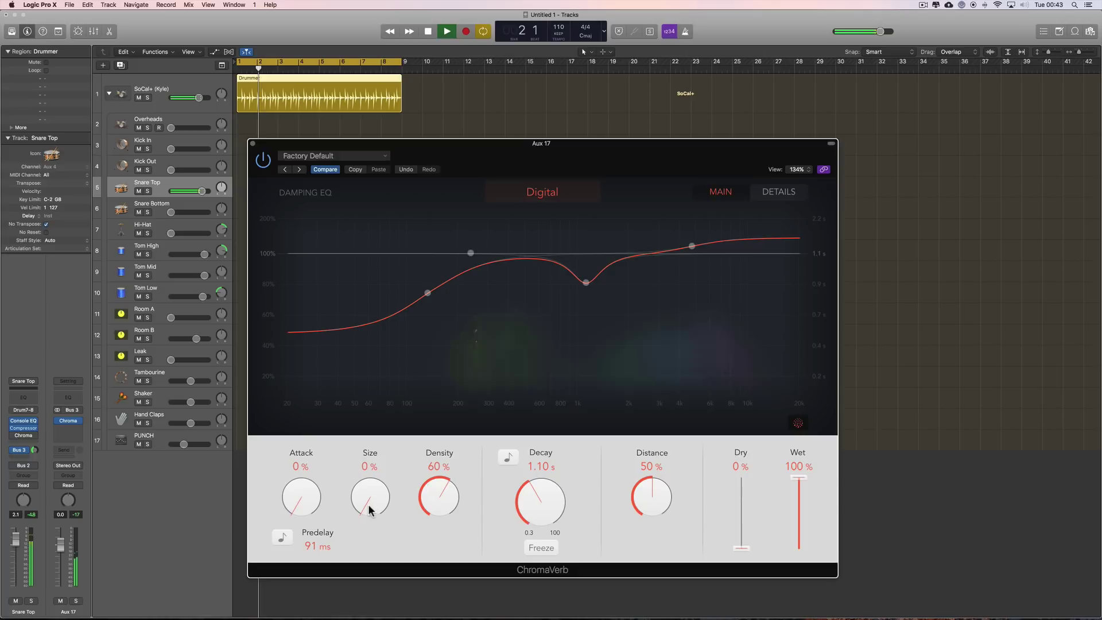
pyautogui.moveTo(370, 511)
pyautogui.mouseDown()
pyautogui.moveTo(365, 390)
pyautogui.moveTo(400, 475)
pyautogui.moveTo(364, 491)
pyautogui.mouseUp()
pyautogui.press('space')
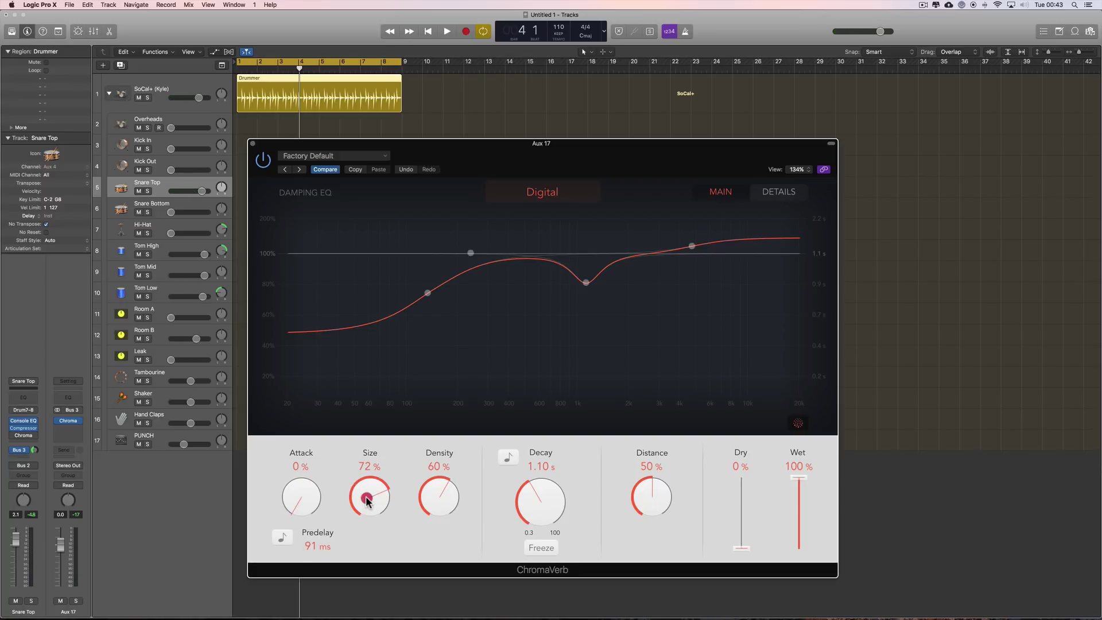
pyautogui.moveTo(524, 505); pyautogui.dragTo(529, 480)
pyautogui.press('space')
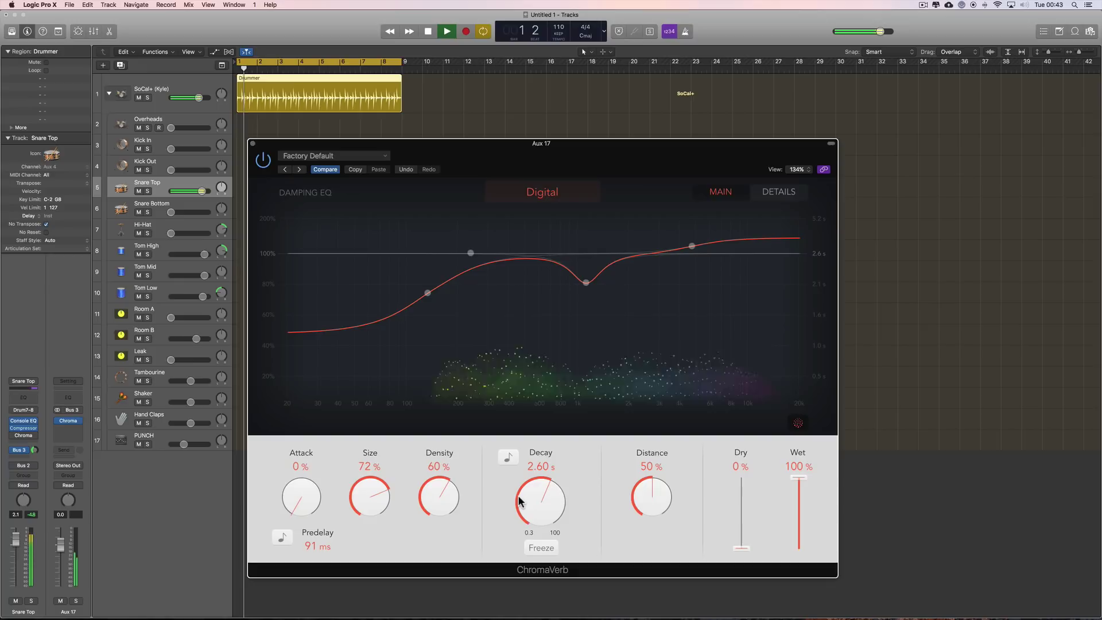
pyautogui.moveTo(369, 497); pyautogui.dragTo(391, 611)
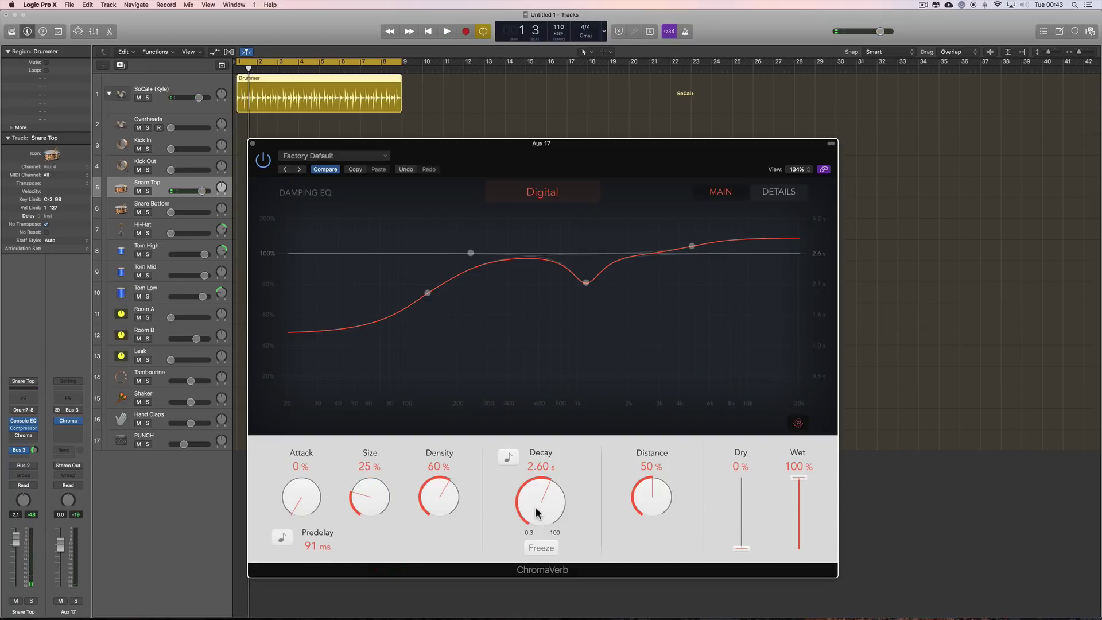
pyautogui.moveTo(536, 512); pyautogui.dragTo(537, 505)
pyautogui.press('space')
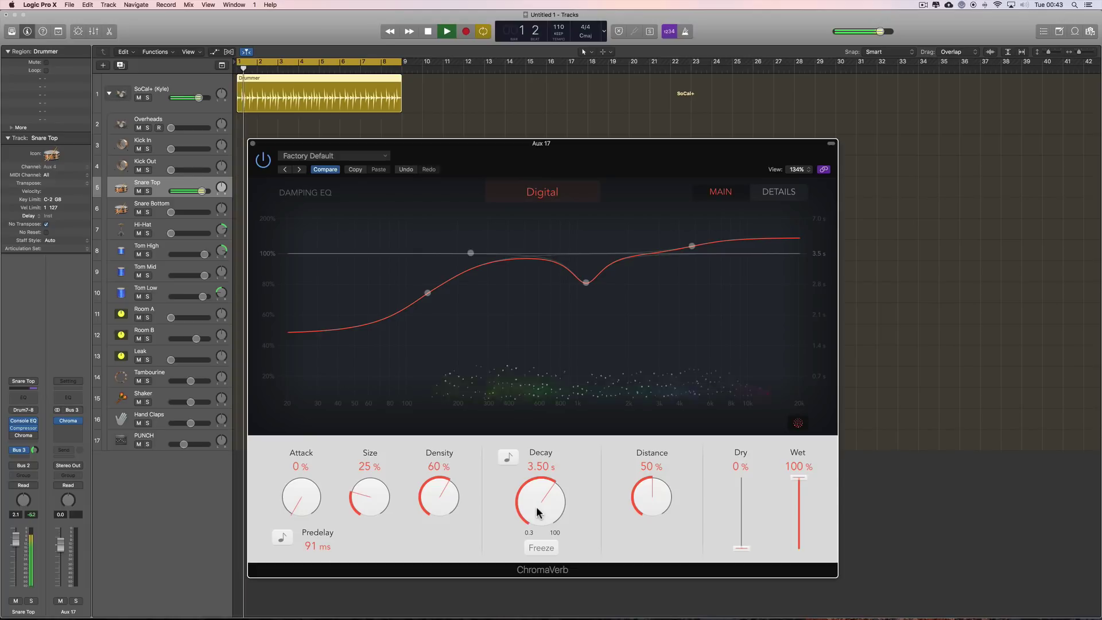
pyautogui.moveTo(370, 497); pyautogui.dragTo(369, 408)
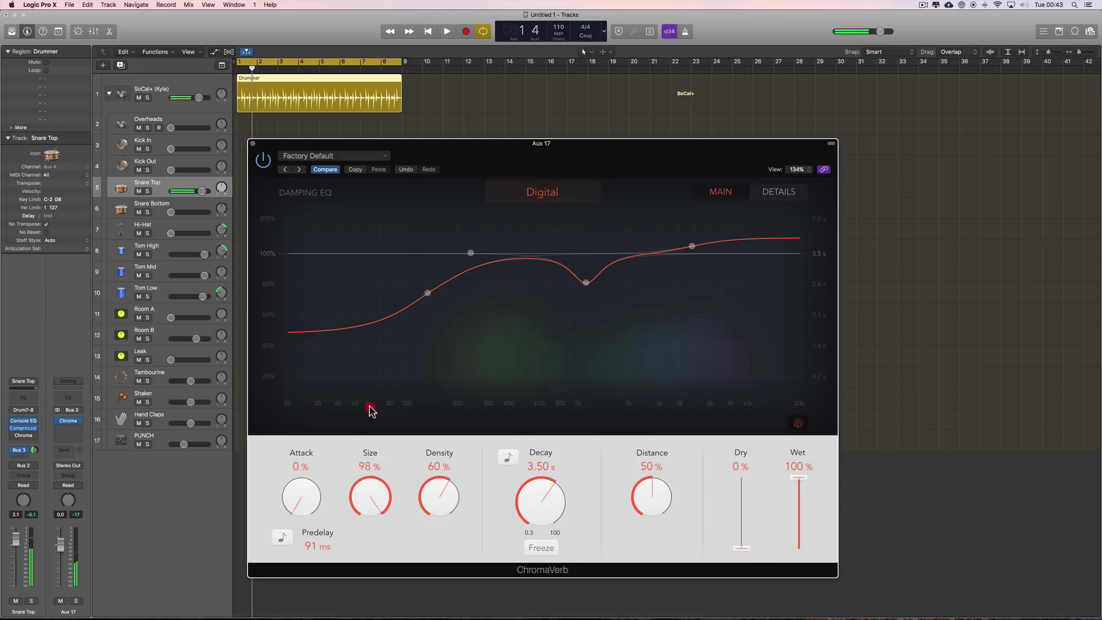
pyautogui.moveTo(532, 486); pyautogui.dragTo(541, 521)
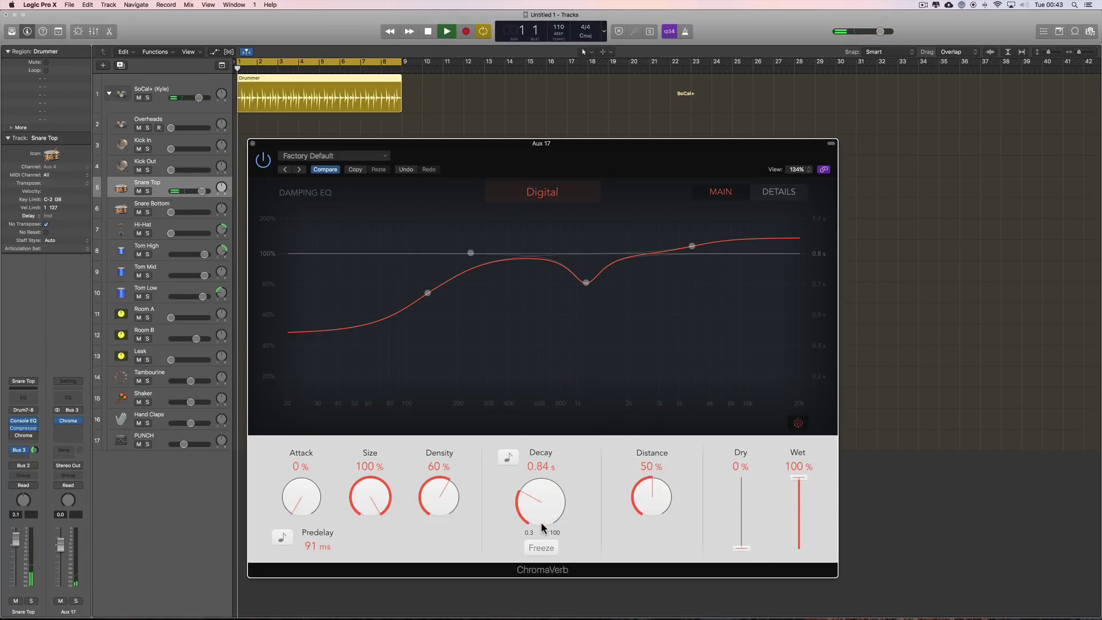
pyautogui.press('space')
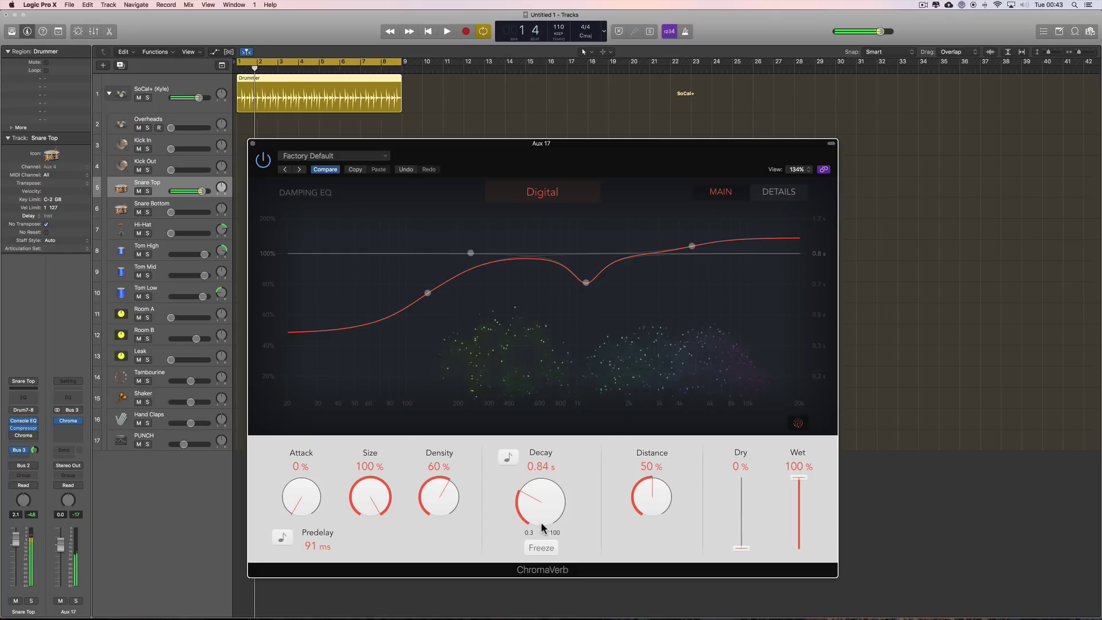
# Set Size to 30% and Decay to 1.50 s, then sweep Density from 0% to 99%.
pyautogui.moveTo(366, 498); pyautogui.dragTo(400, 585)
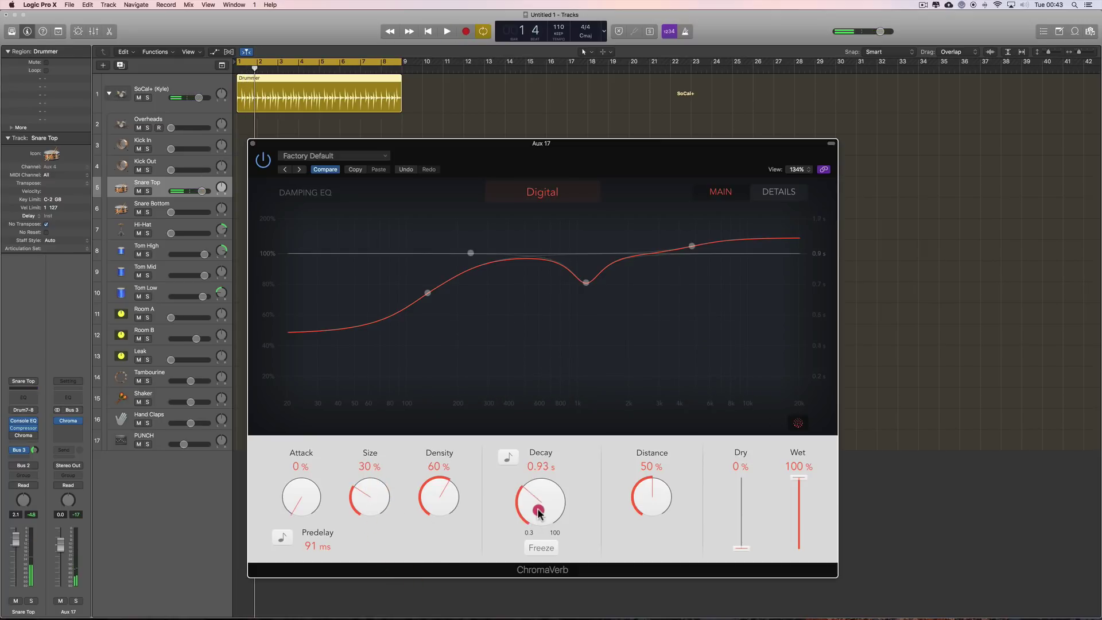
pyautogui.moveTo(539, 512); pyautogui.dragTo(541, 495)
pyautogui.press('space')
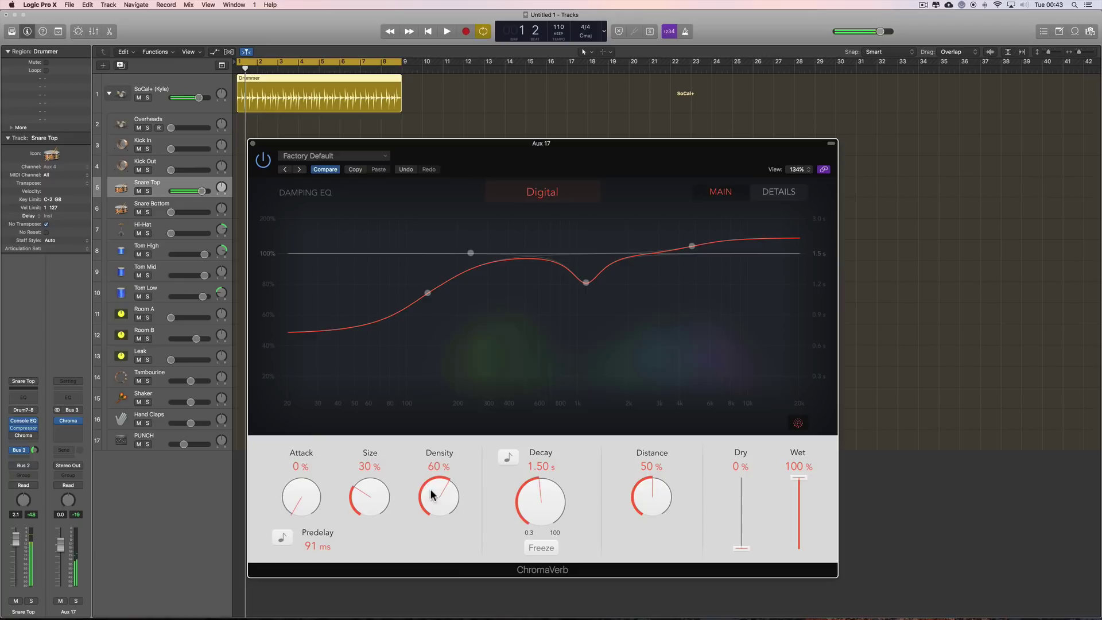
pyautogui.moveTo(429, 488); pyautogui.dragTo(467, 578)
pyautogui.press('space')
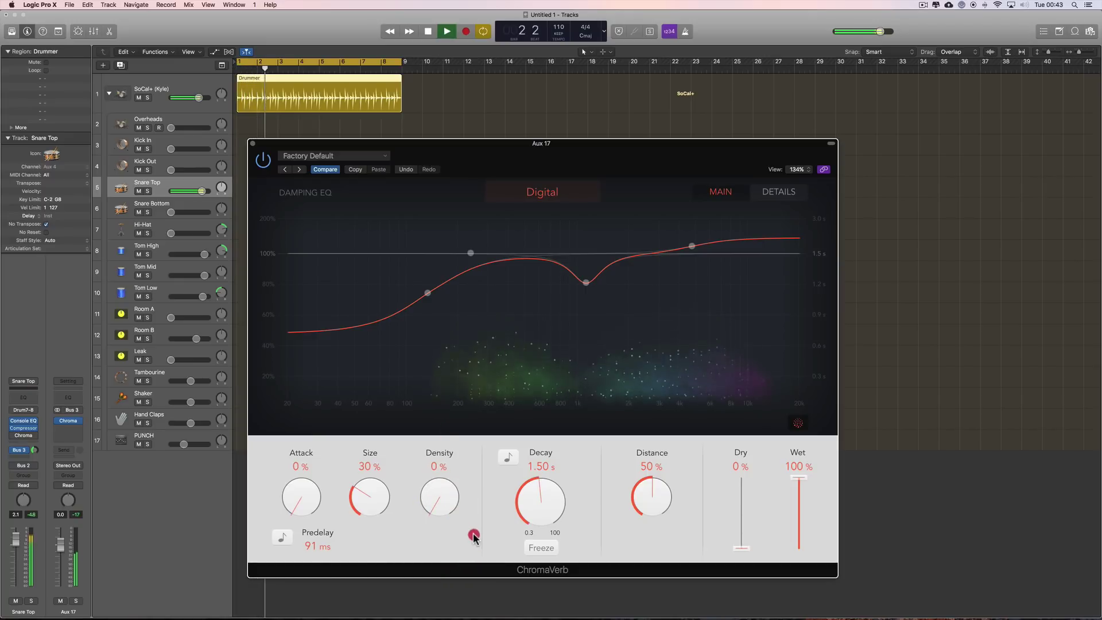
pyautogui.moveTo(474, 536); pyautogui.dragTo(450, 406)
pyautogui.press('space')
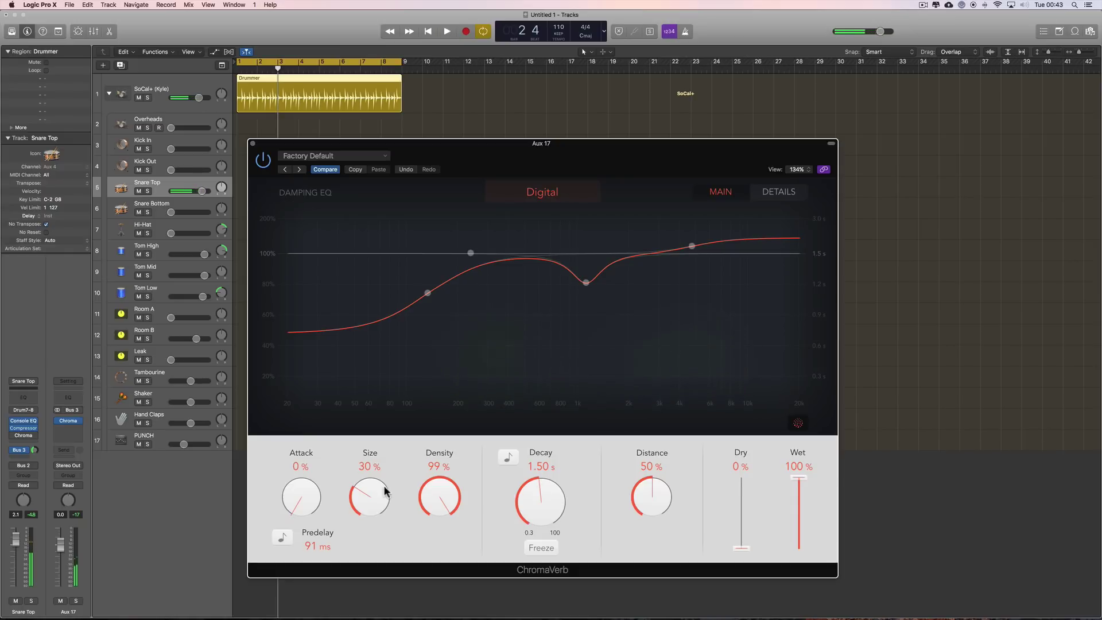
# Raise Size to 72%, sweep Density, and confirm the Digital room type.
pyautogui.moveTo(385, 507); pyautogui.dragTo(381, 447)
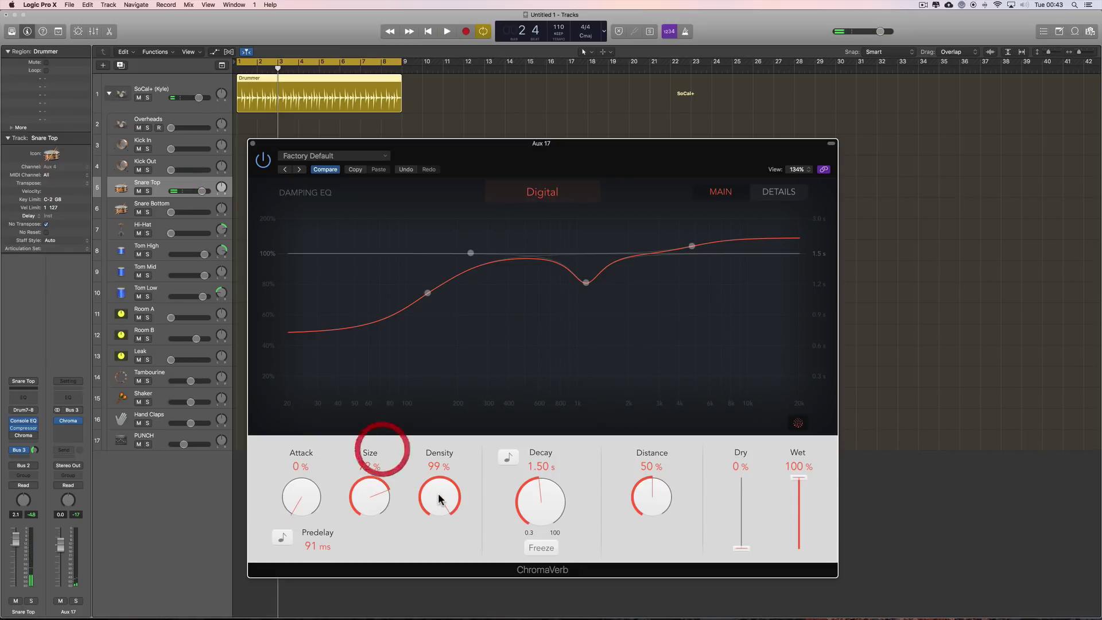
pyautogui.press('space')
pyautogui.moveTo(439, 498)
pyautogui.mouseDown()
pyautogui.moveTo(482, 617)
pyautogui.moveTo(451, 490)
pyautogui.mouseUp()
pyautogui.press('space')
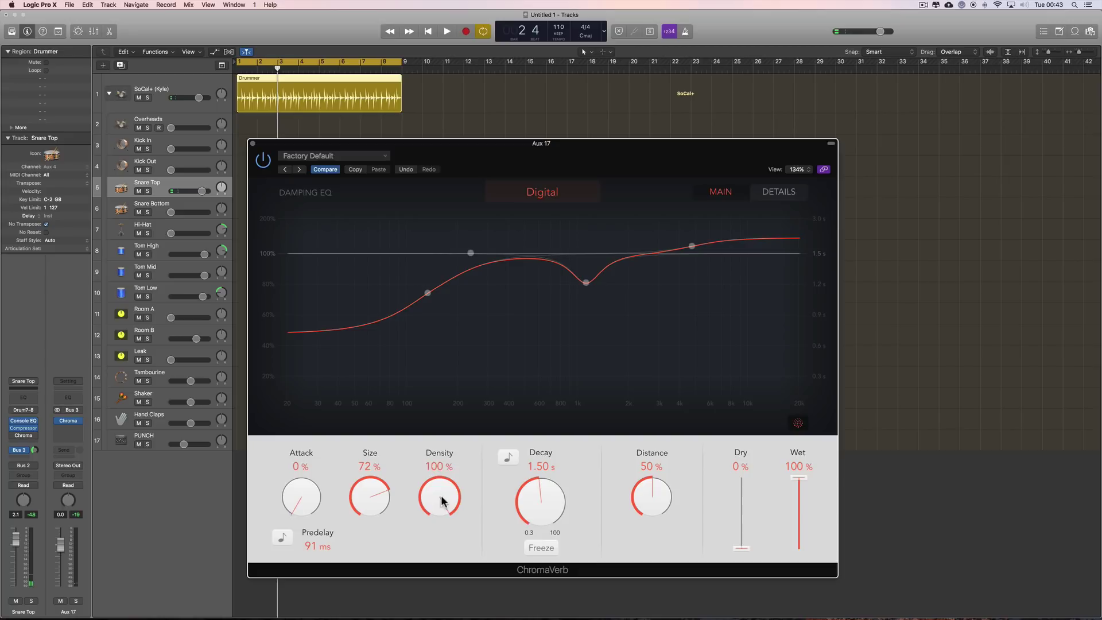
pyautogui.click(543, 196)
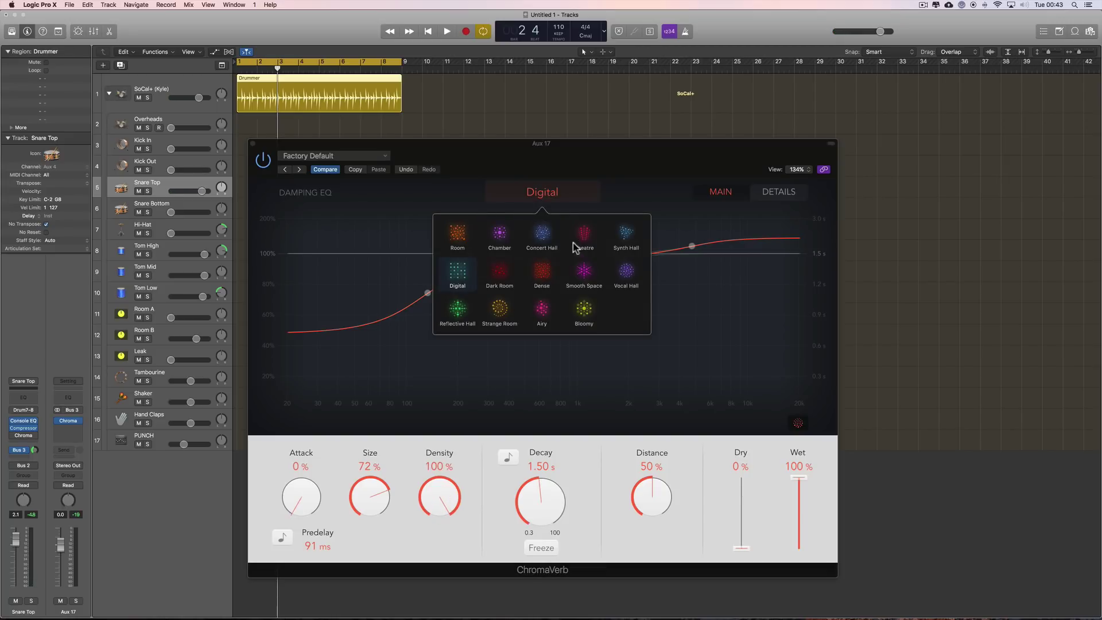
pyautogui.click(605, 168)
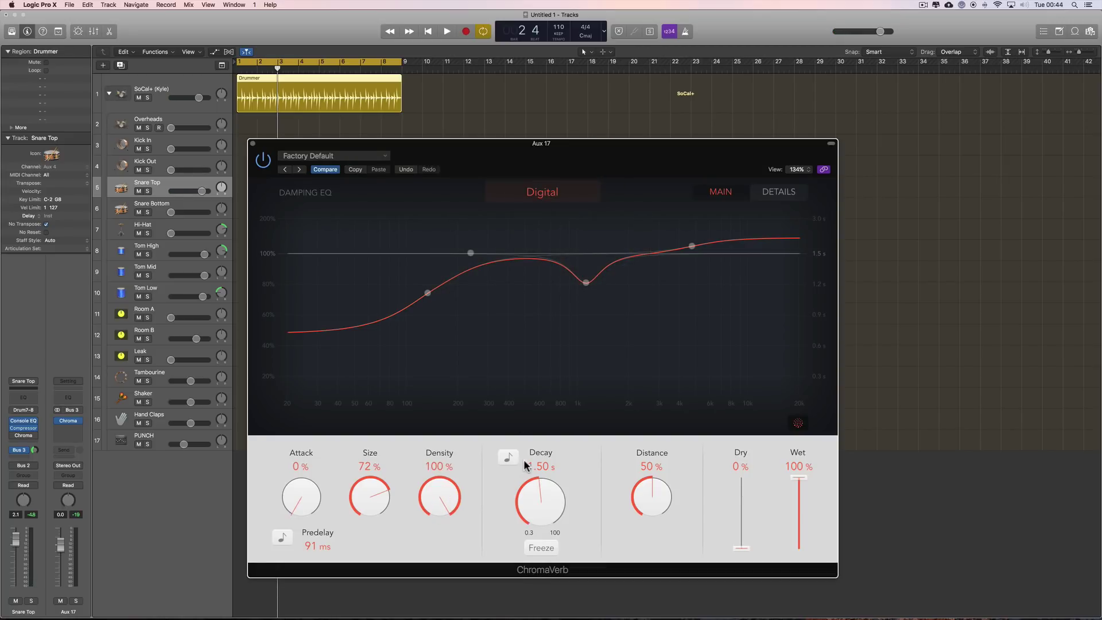
# Nudge Decay to 2.10 s and Size to 69%, then turn off Decay tempo sync.
pyautogui.moveTo(530, 491); pyautogui.dragTo(532, 487)
pyautogui.moveTo(368, 489); pyautogui.dragTo(366, 487)
pyautogui.moveTo(543, 501); pyautogui.dragTo(544, 495)
pyautogui.press('space')
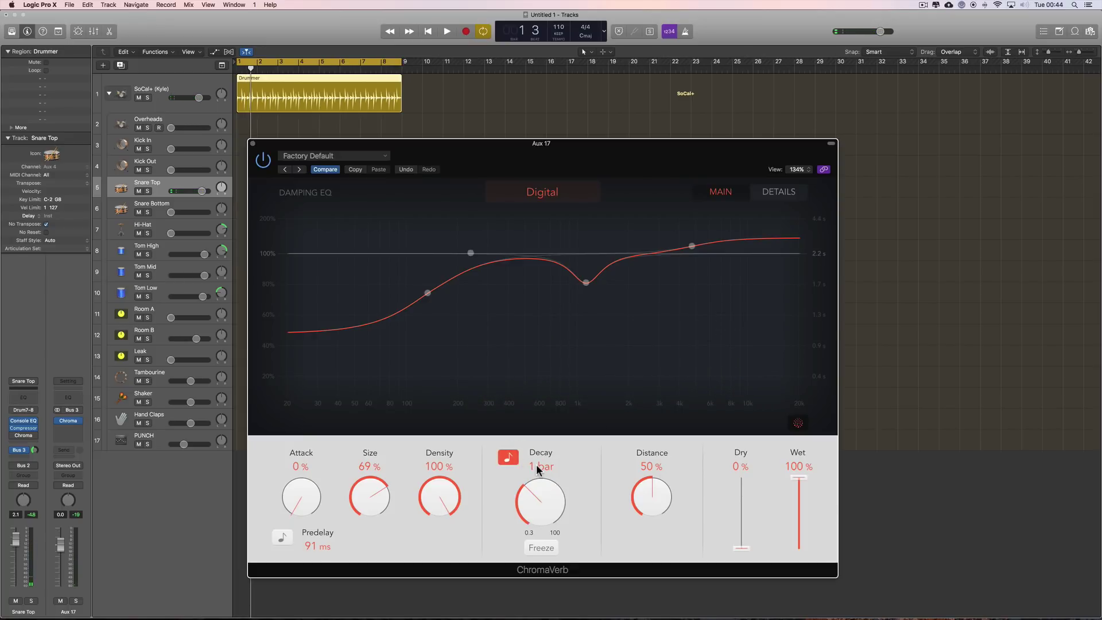
pyautogui.click(509, 457)
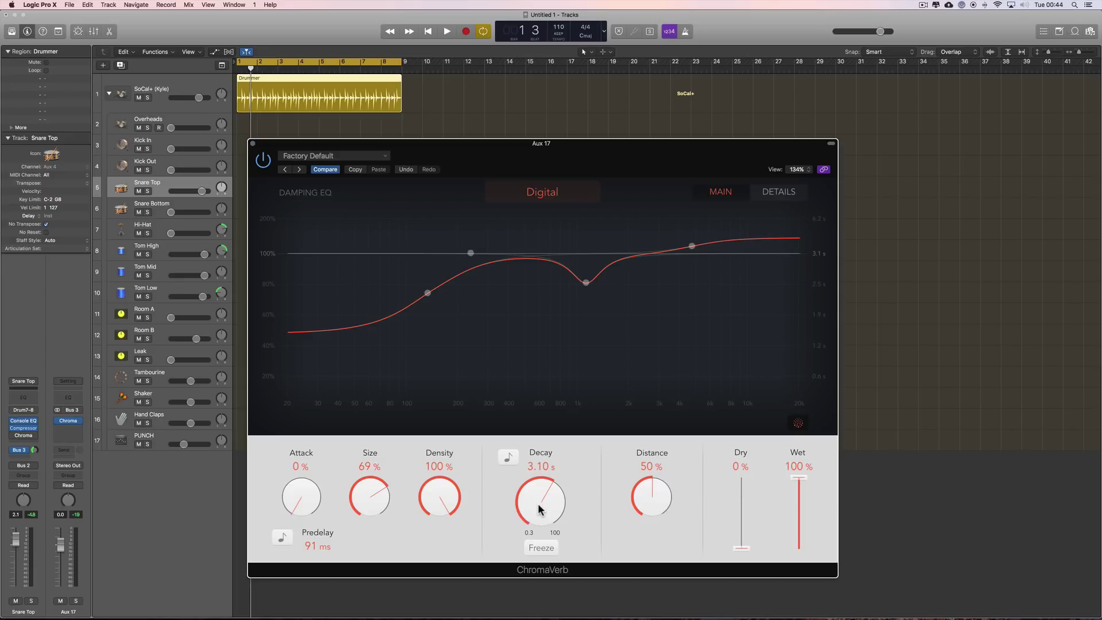
# Freeze the reverb tail, lengthen Decay to 4.90 s and trim Size to 67%.
pyautogui.moveTo(537, 501); pyautogui.dragTo(538, 503)
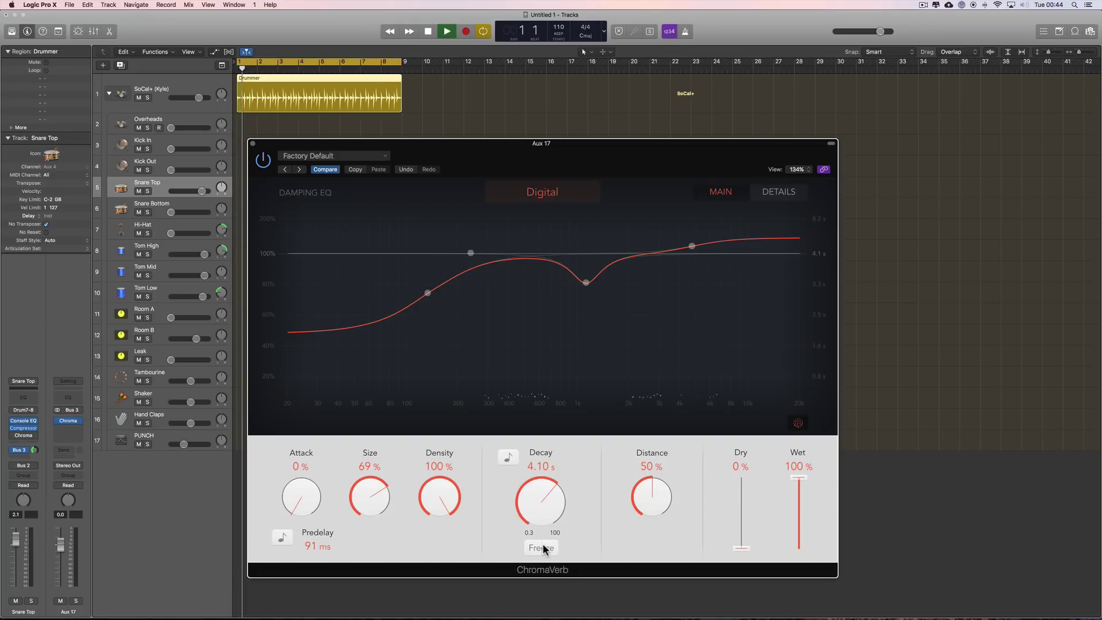
pyautogui.click(542, 544)
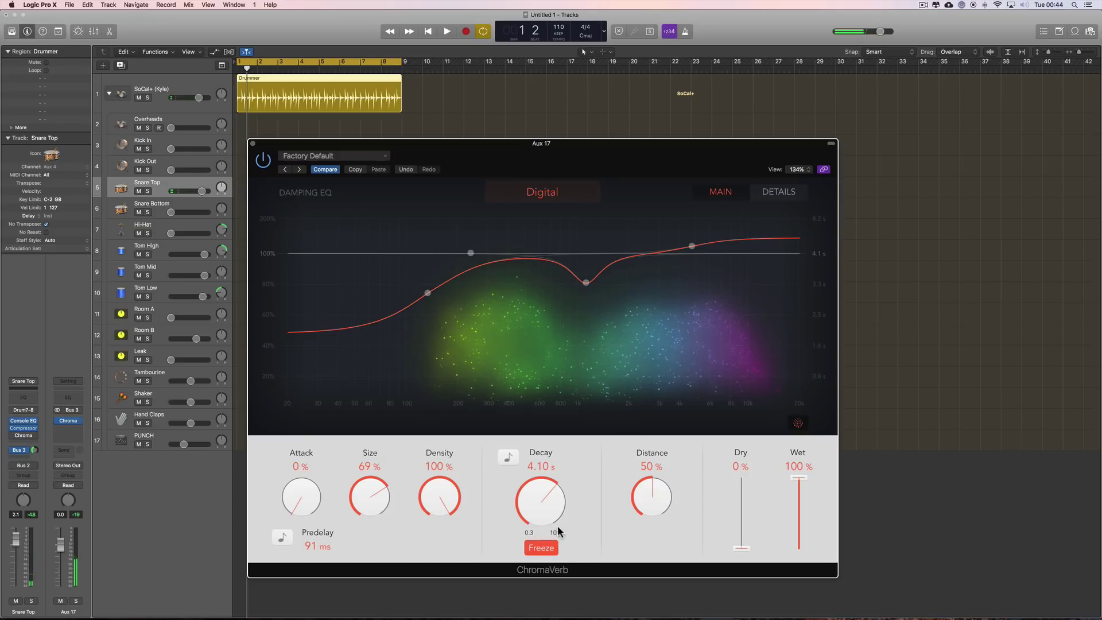
pyautogui.moveTo(542, 511)
pyautogui.mouseDown()
pyautogui.moveTo(558, 575)
pyautogui.moveTo(551, 493)
pyautogui.mouseUp()
pyautogui.moveTo(363, 492)
pyautogui.mouseDown()
pyautogui.moveTo(384, 573)
pyautogui.moveTo(362, 505)
pyautogui.mouseUp()
# Toggle Freeze during playback, leave it off, and shorten Decay to 1.40 s.
pyautogui.click(537, 545)
pyautogui.press('space')
pyautogui.click(542, 547)
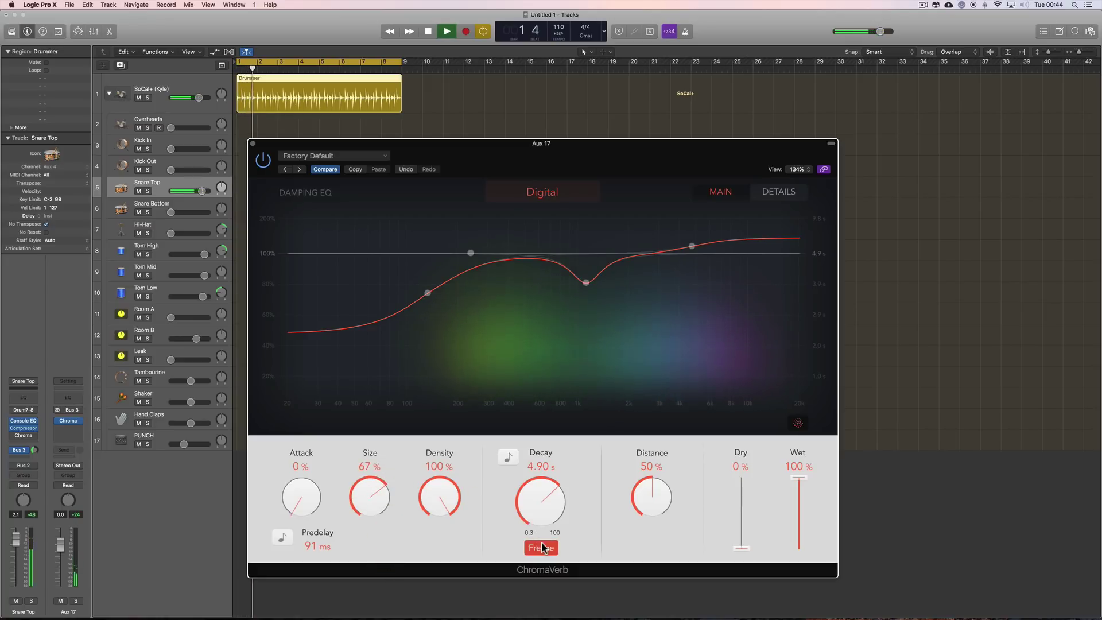
pyautogui.click(542, 547)
pyautogui.click(541, 547)
pyautogui.press('space')
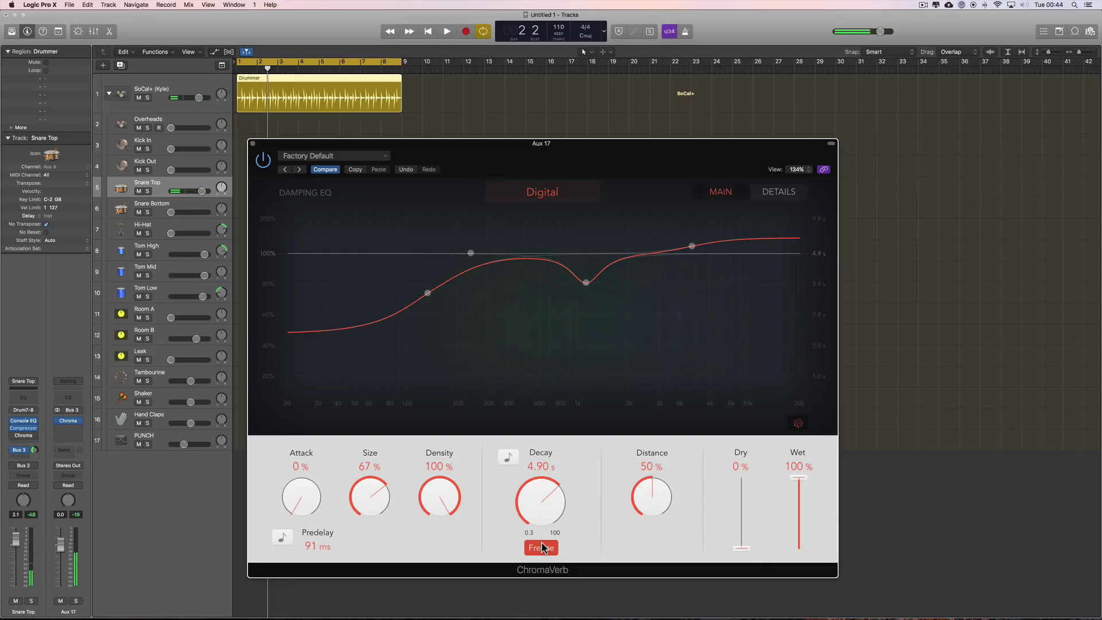
pyautogui.click(541, 547)
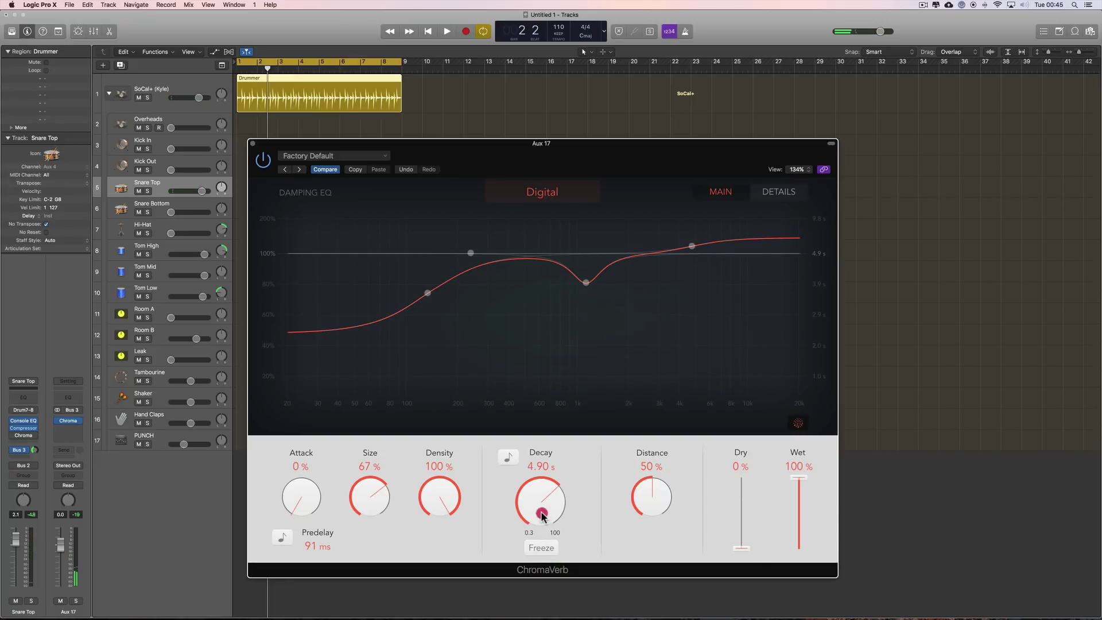
pyautogui.moveTo(541, 511); pyautogui.dragTo(541, 546)
# Lower Size to 42% and Density to 46%, and try several Distance amounts.
pyautogui.moveTo(373, 508); pyautogui.dragTo(380, 517)
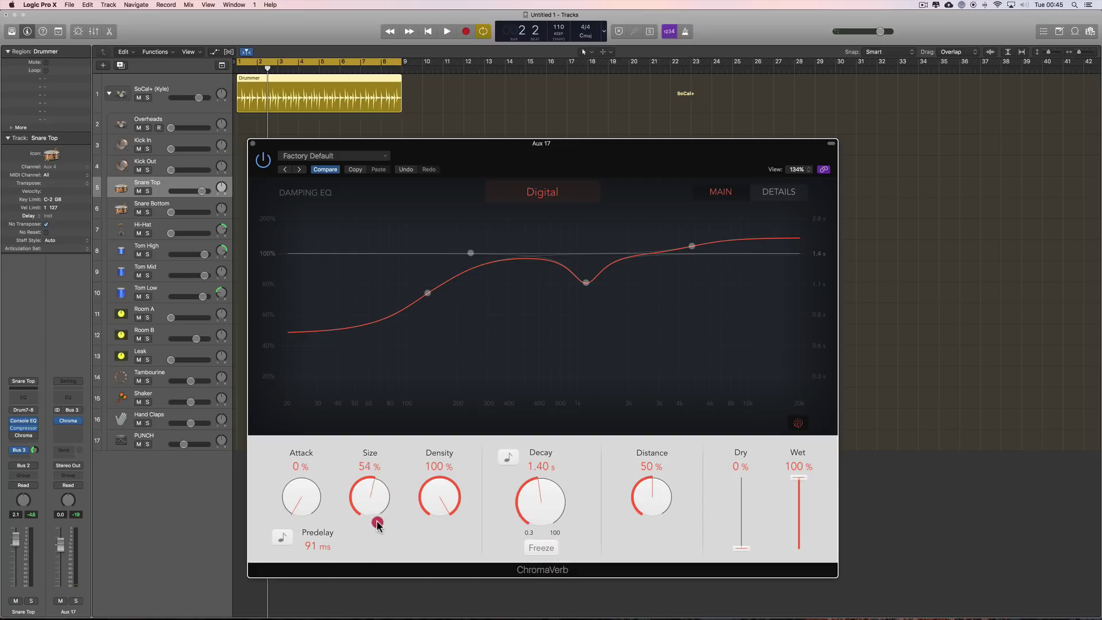
pyautogui.press('space')
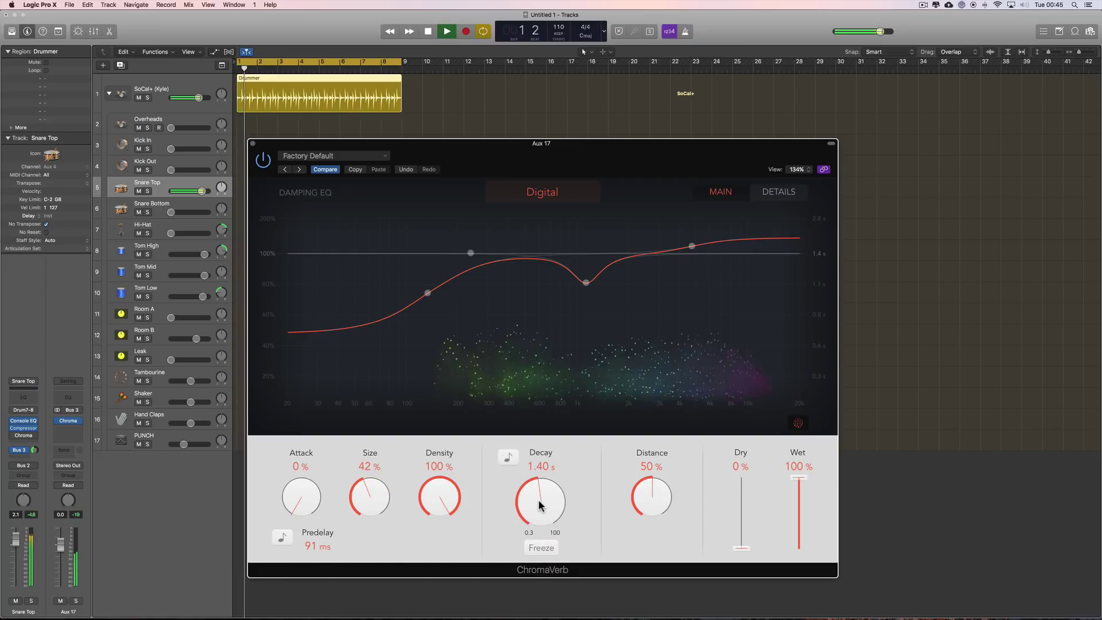
pyautogui.moveTo(423, 489); pyautogui.dragTo(450, 558)
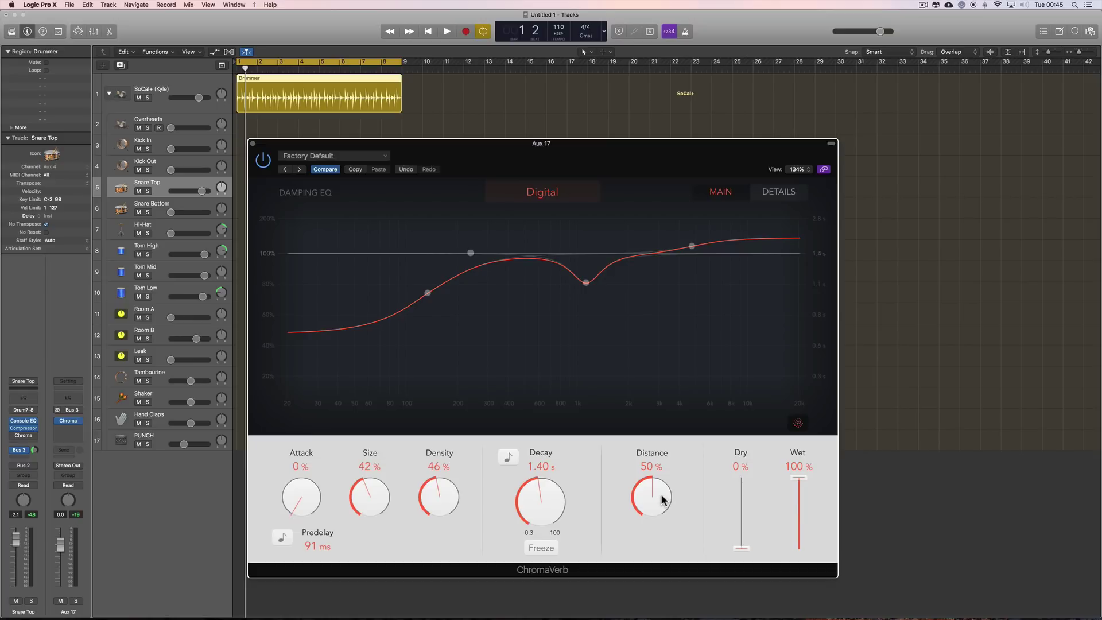
pyautogui.moveTo(647, 489); pyautogui.dragTo(672, 582)
pyautogui.moveTo(652, 511); pyautogui.dragTo(649, 376)
pyautogui.press('space')
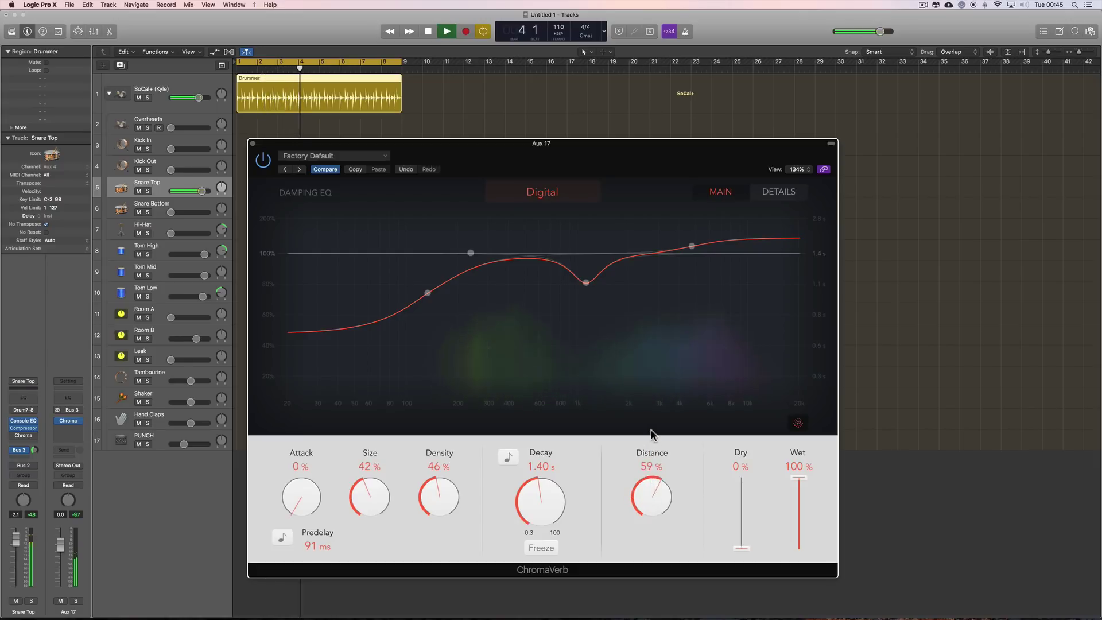
pyautogui.press('space')
# Remove the Predelay to 0 ms and bring Distance back up to about 51%.
pyautogui.moveTo(310, 530); pyautogui.dragTo(314, 582)
pyautogui.moveTo(636, 491); pyautogui.dragTo(669, 583)
pyautogui.press('space')
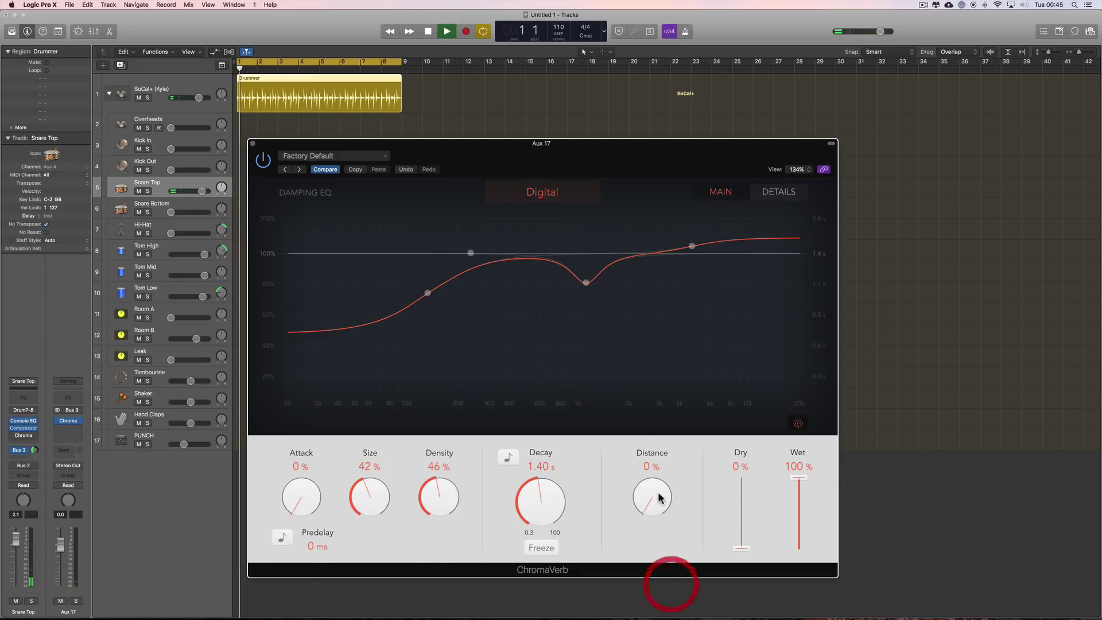
pyautogui.moveTo(651, 499); pyautogui.dragTo(650, 422)
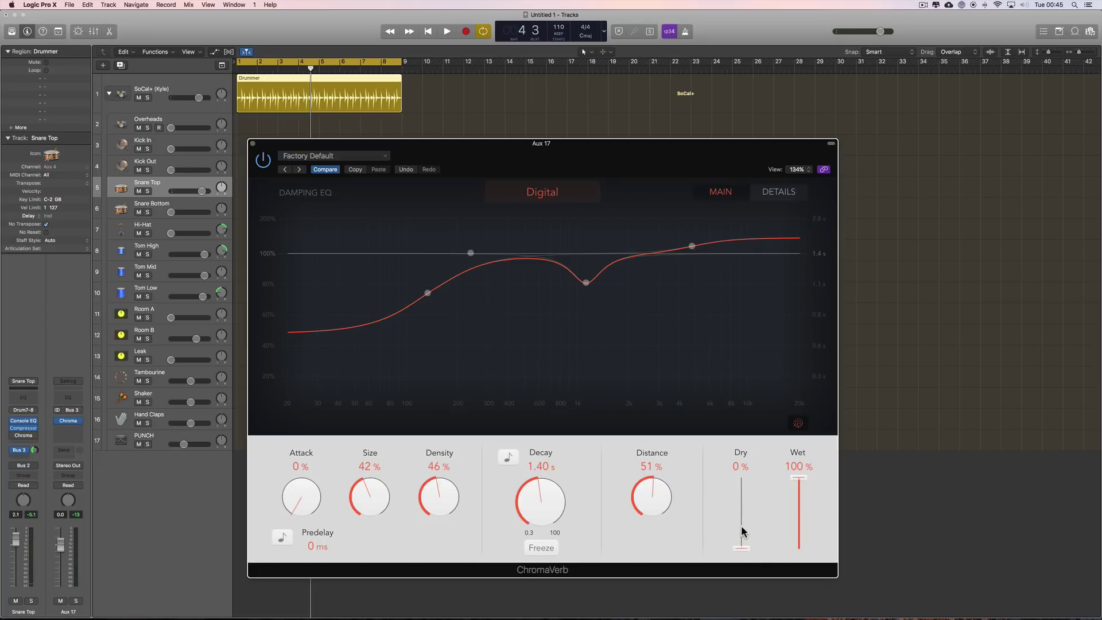
pyautogui.moveTo(742, 552)
pyautogui.mouseDown()
pyautogui.moveTo(741, 477)
pyautogui.moveTo(797, 497)
pyautogui.moveTo(802, 533)
pyautogui.moveTo(801, 478)
pyautogui.moveTo(745, 491)
pyautogui.moveTo(751, 549)
pyautogui.mouseUp()
pyautogui.click(798, 478)
pyautogui.click(59, 545)
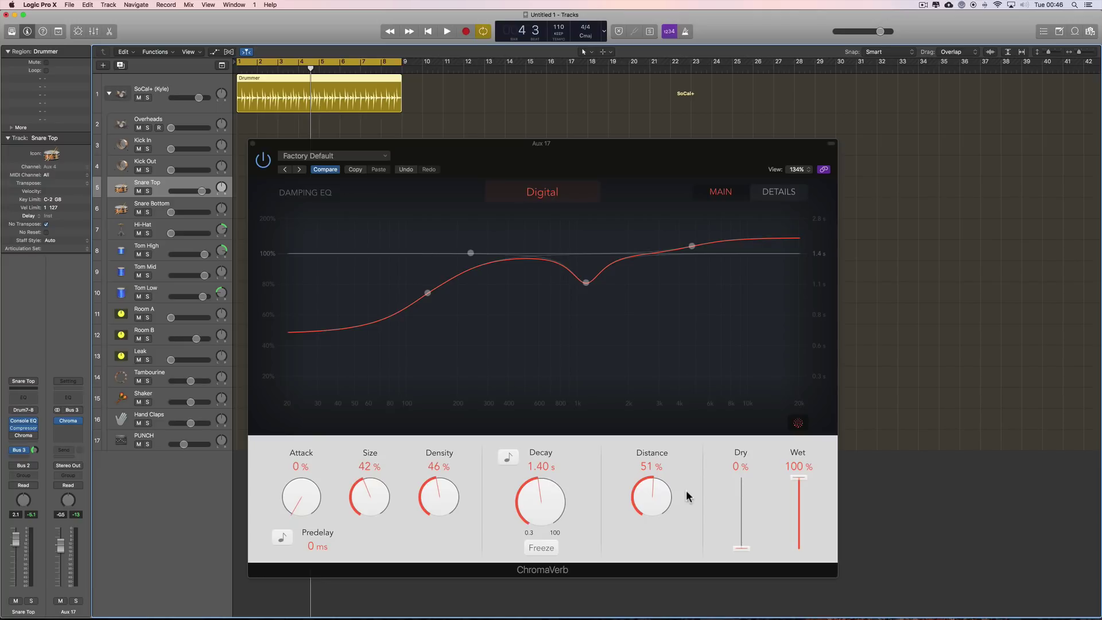
# On the Details page, compare Low and High reverb Quality during drum playback.
pyautogui.click(779, 191)
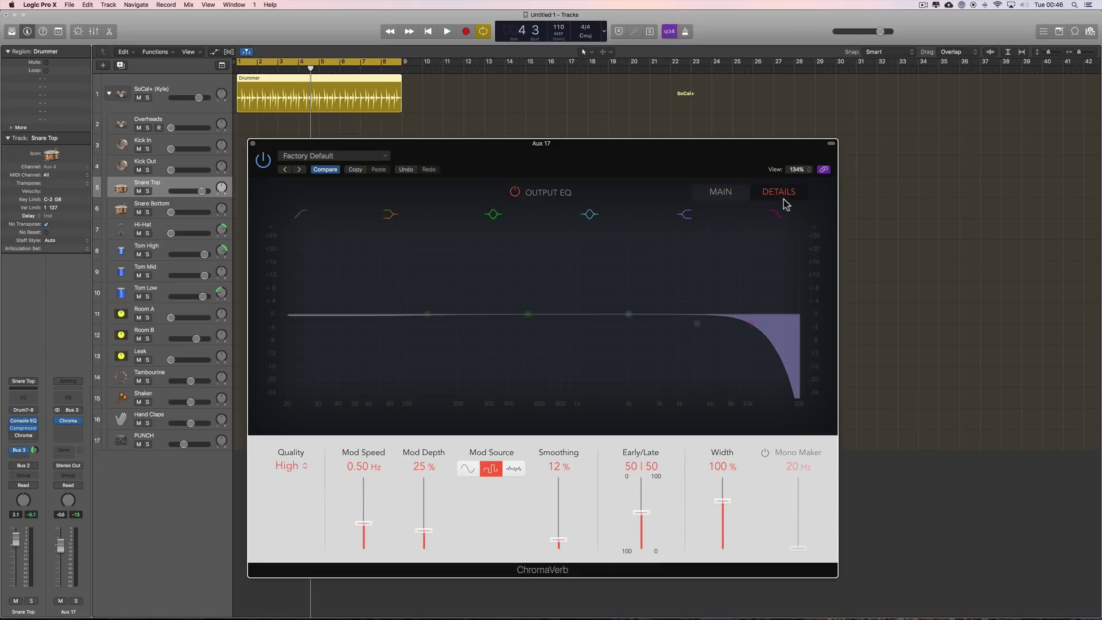
pyautogui.click(291, 467)
pyautogui.click(298, 465)
pyautogui.press('space')
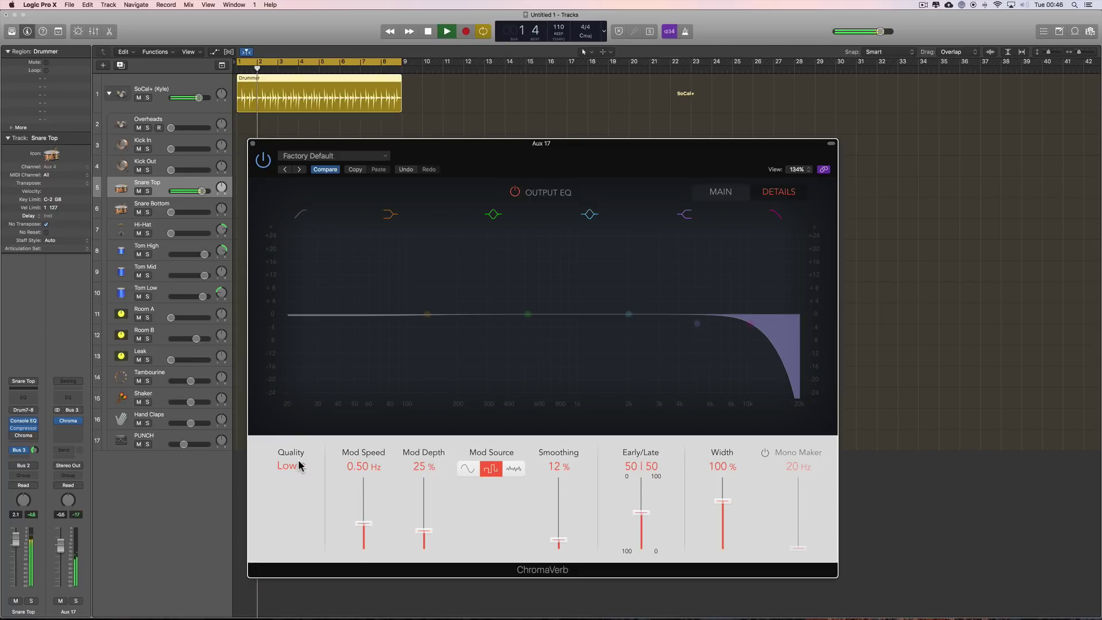
pyautogui.click(299, 465)
pyautogui.click(298, 477)
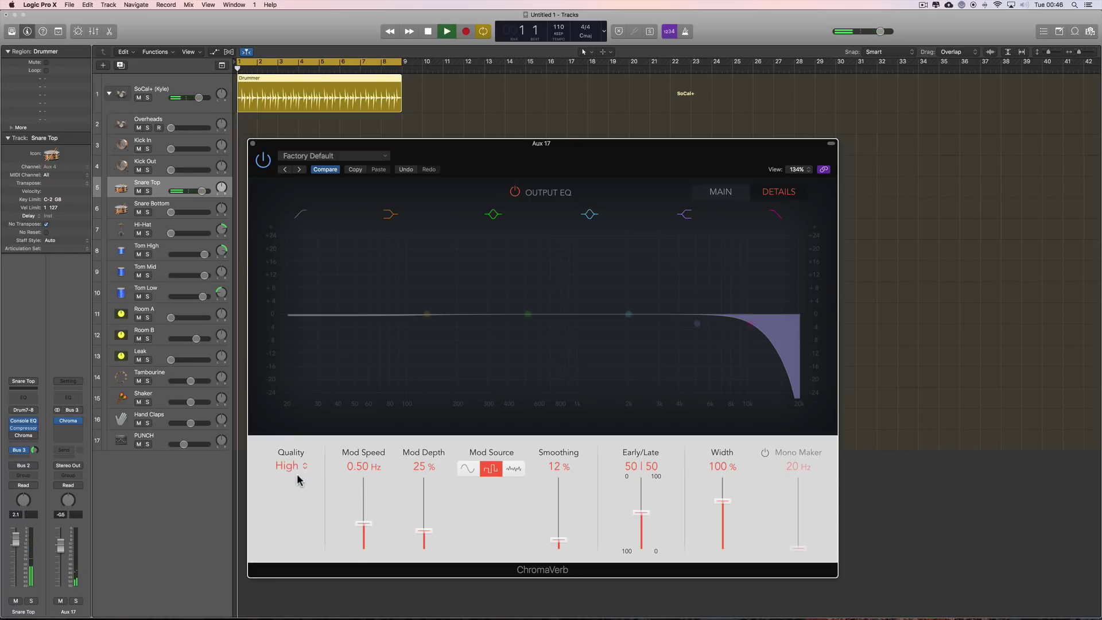
pyautogui.press('space')
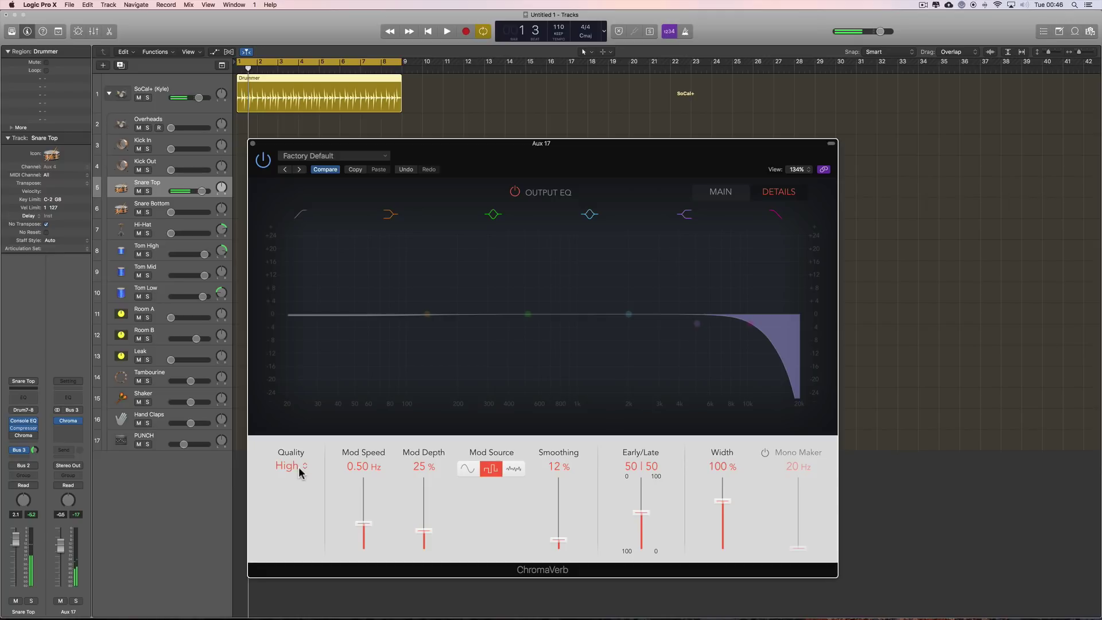
# Audition Low Quality once more, then set Quality back to High and stop.
pyautogui.click(299, 466)
pyautogui.click(305, 472)
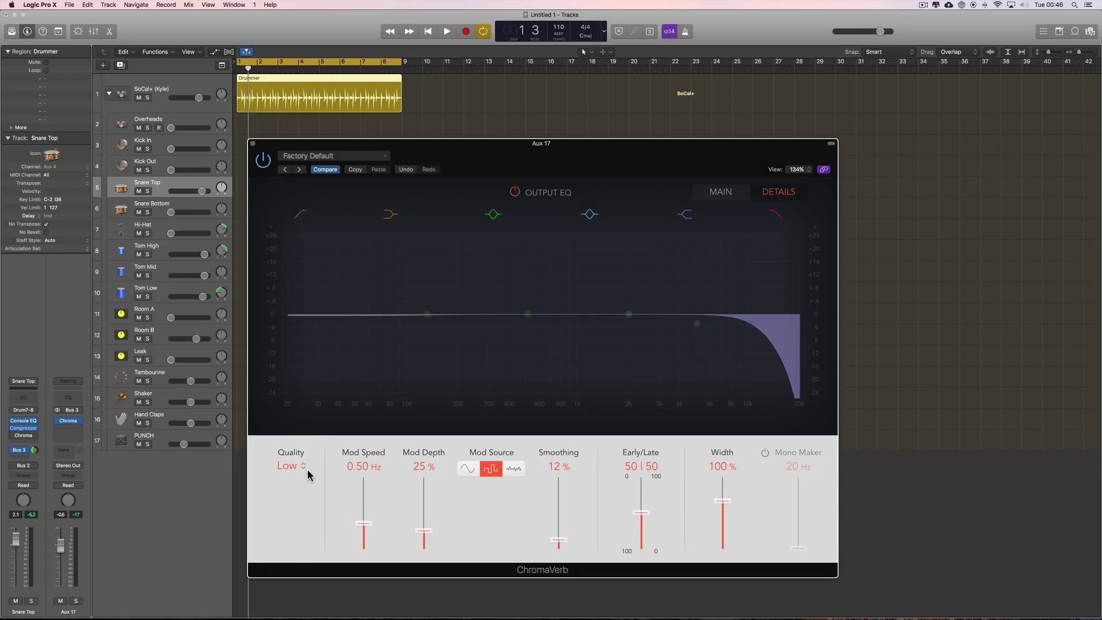
pyautogui.press('space')
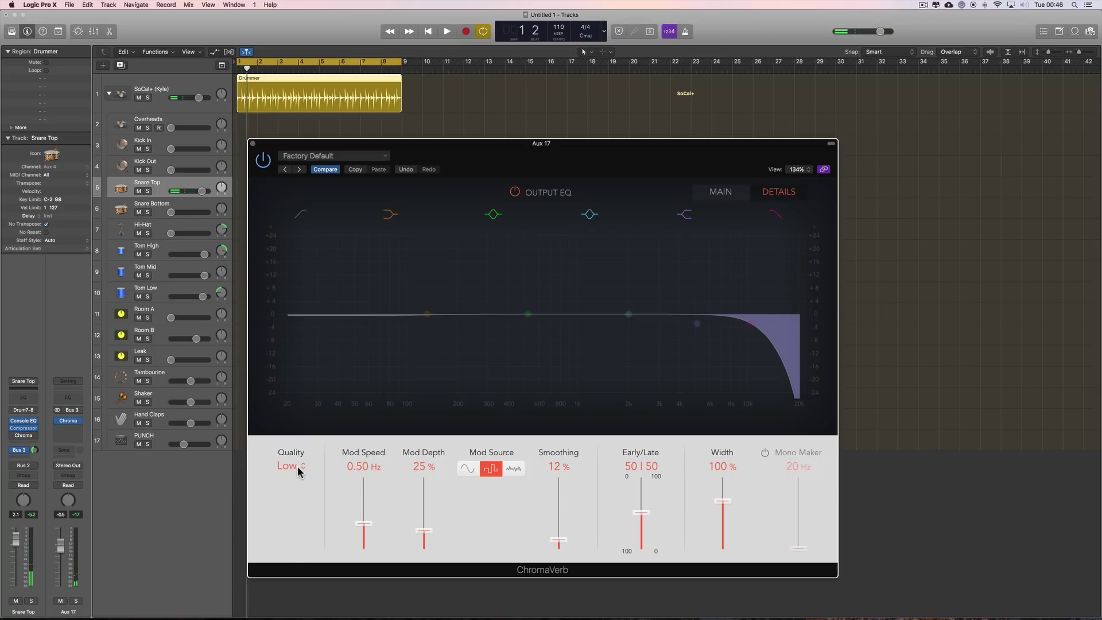
pyautogui.click(298, 470)
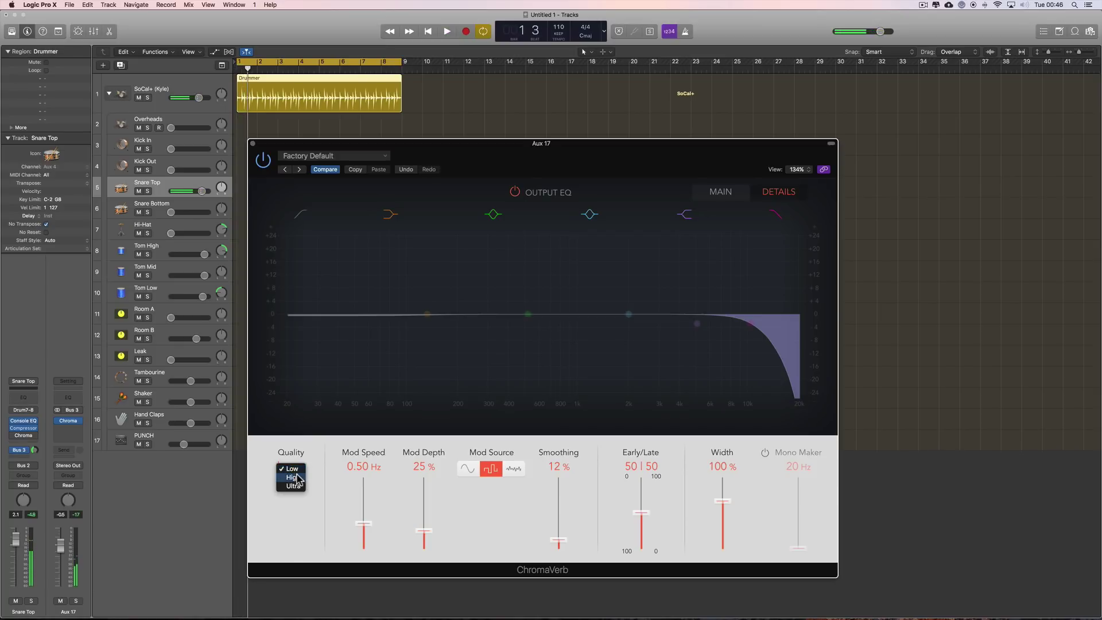
pyautogui.click(298, 477)
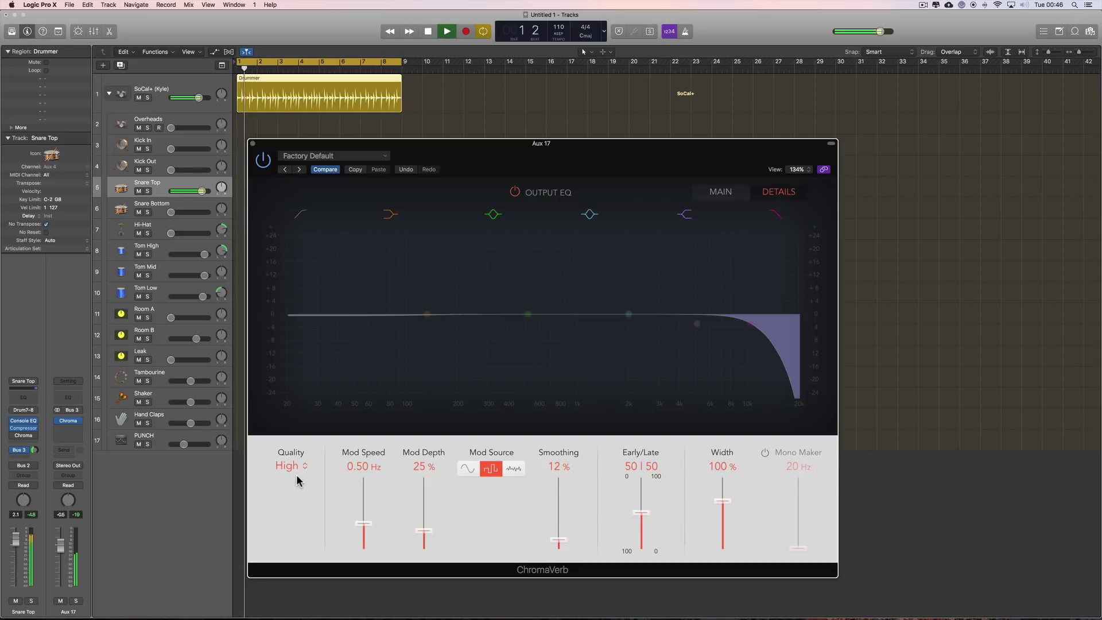
pyautogui.press('space')
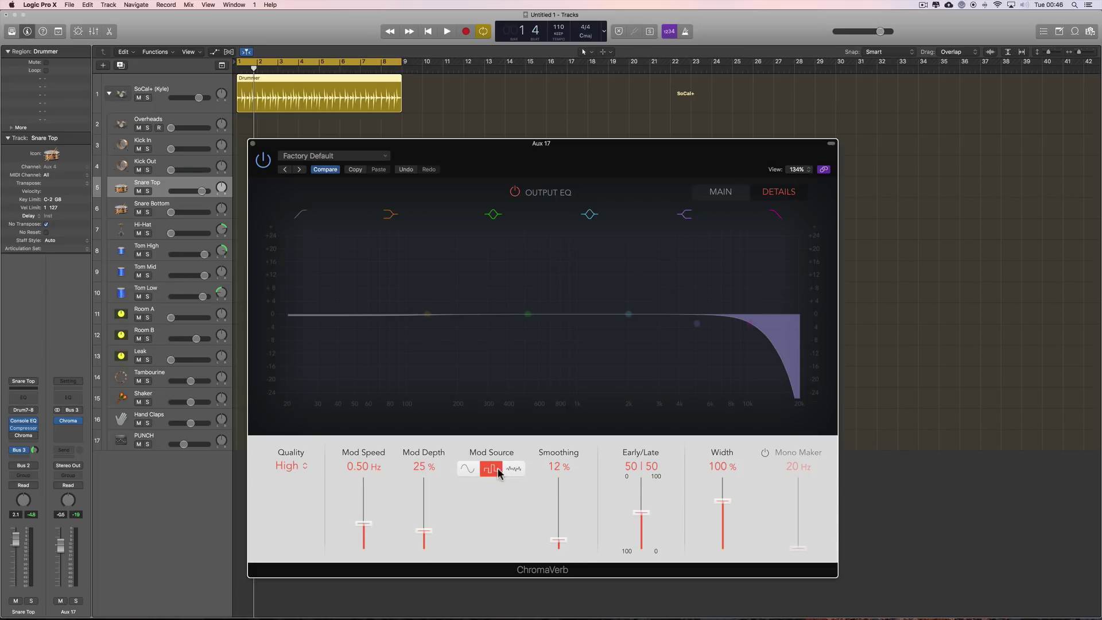
# Use the sine Mod Source with Speed 10.00 Hz and Depth 98%, then try 6.00 Hz.
pyautogui.click(468, 470)
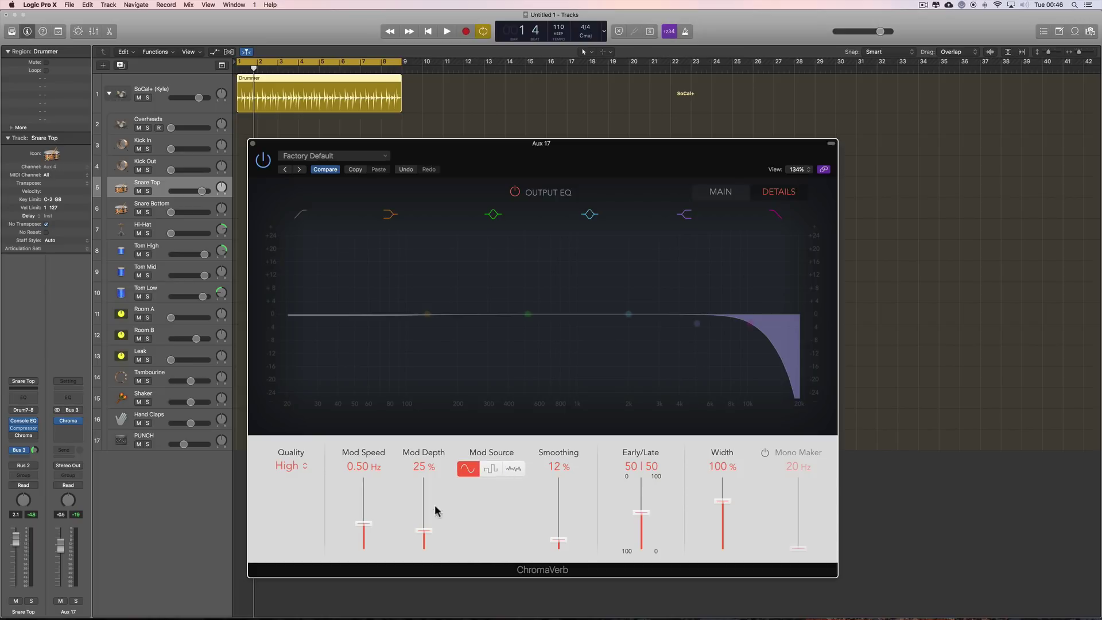
pyautogui.moveTo(367, 528); pyautogui.dragTo(380, 479)
pyautogui.moveTo(427, 531); pyautogui.dragTo(366, 479)
pyautogui.press('space')
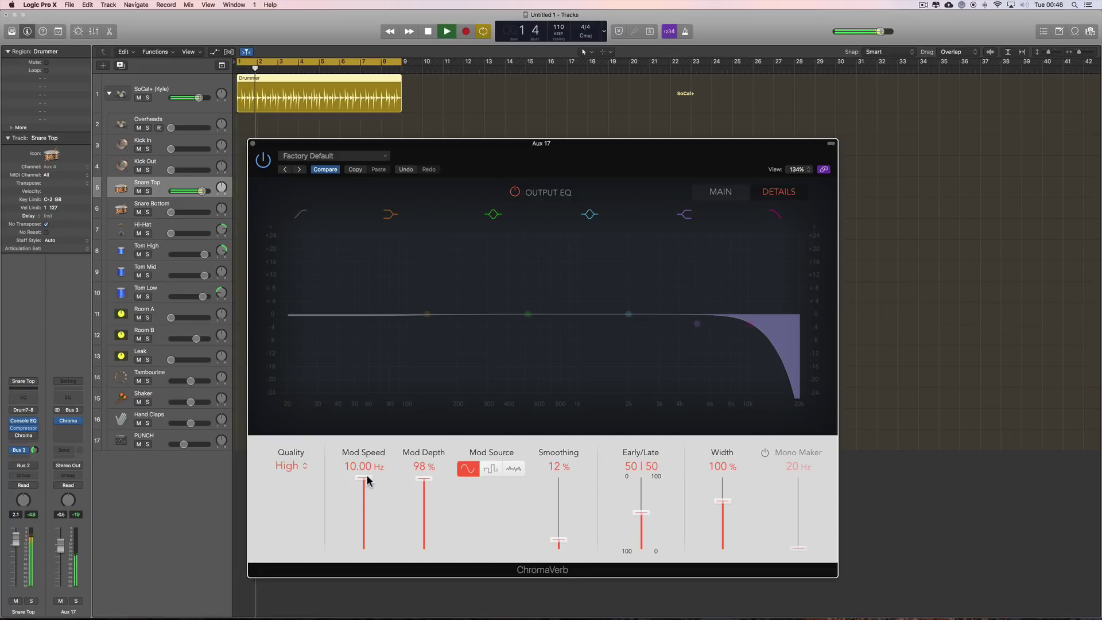
pyautogui.press('space')
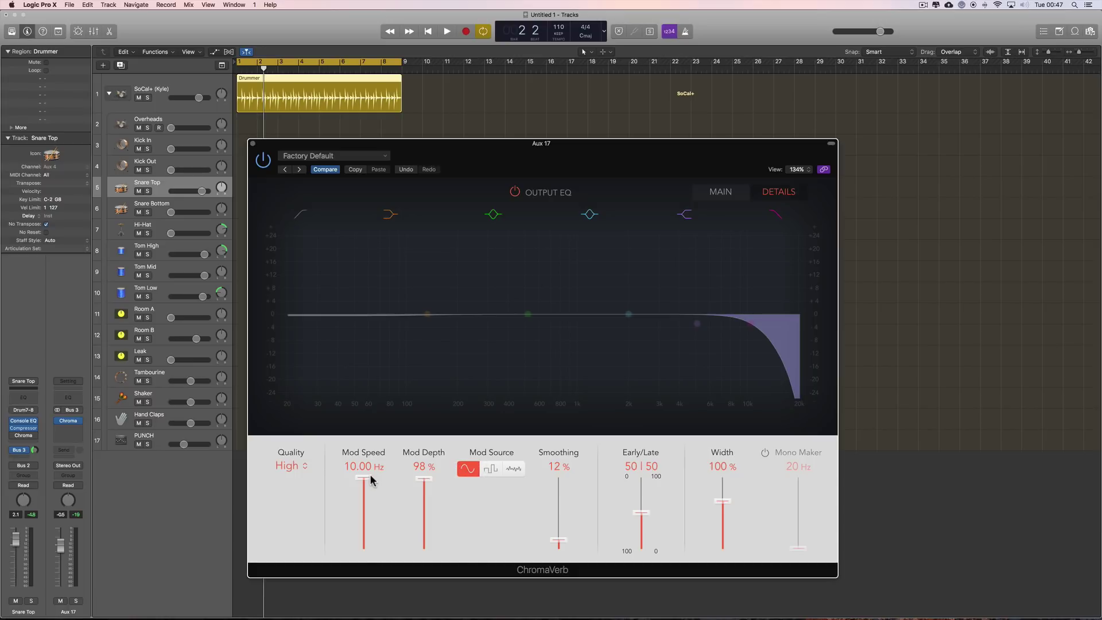
pyautogui.moveTo(371, 481)
pyautogui.mouseDown()
pyautogui.moveTo(374, 519)
pyautogui.moveTo(374, 488)
pyautogui.mouseUp()
pyautogui.press('space')
# Switch to the square Mod Source, push Depth near maximum and Speed to 10.00 Hz.
pyautogui.press('space')
pyautogui.click(491, 468)
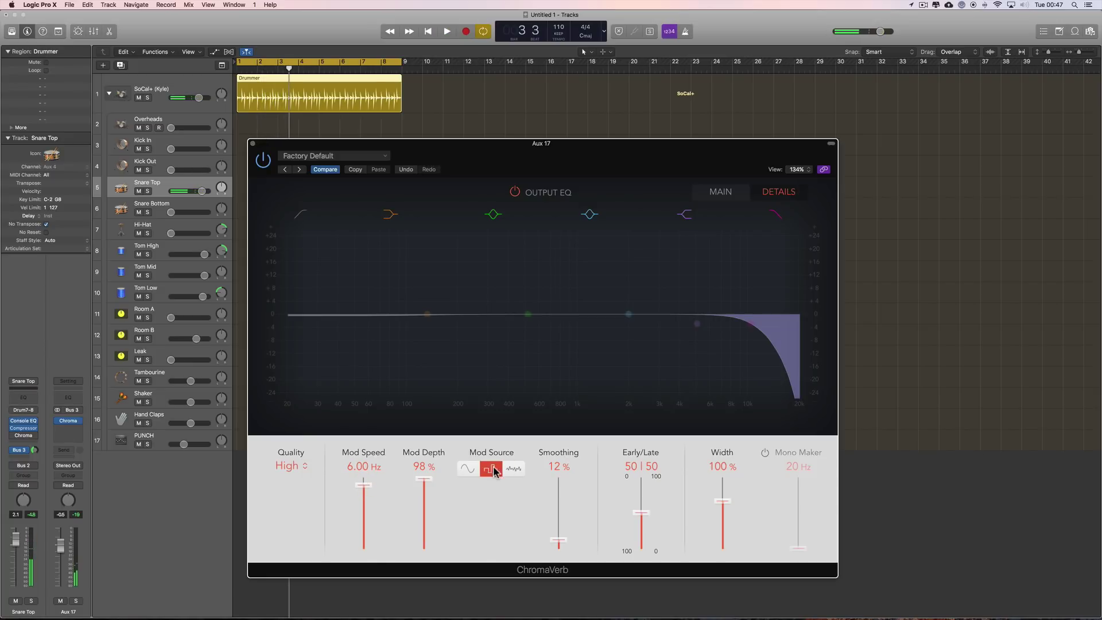
pyautogui.press('space')
pyautogui.moveTo(370, 485)
pyautogui.mouseDown()
pyautogui.moveTo(373, 523)
pyautogui.moveTo(376, 479)
pyautogui.mouseUp()
pyautogui.moveTo(422, 523); pyautogui.dragTo(426, 472)
pyautogui.press('space')
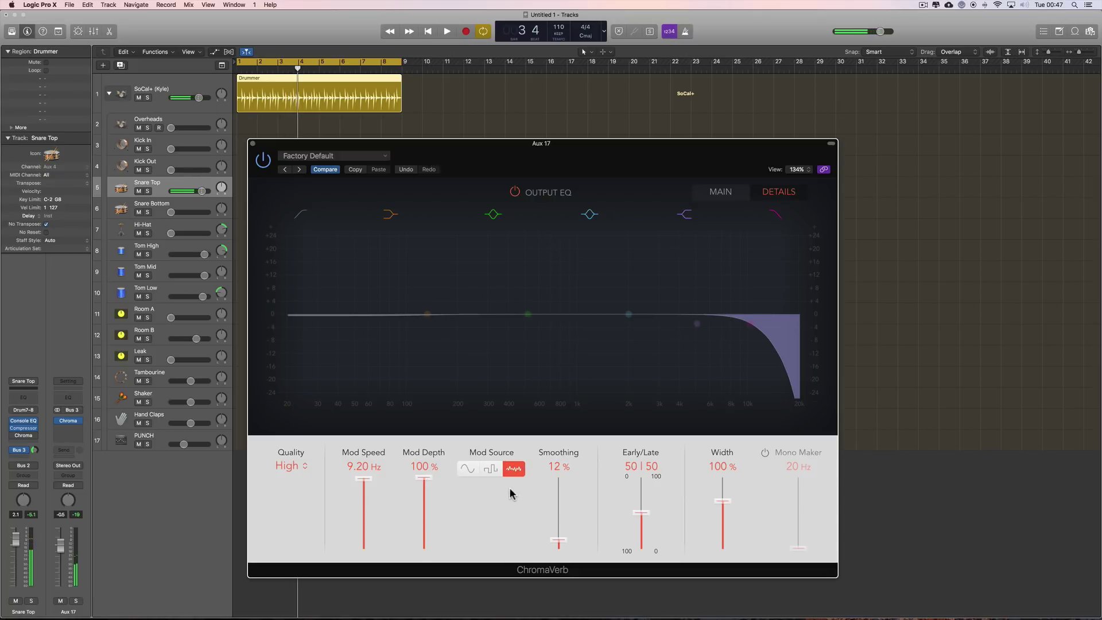
pyautogui.press('space')
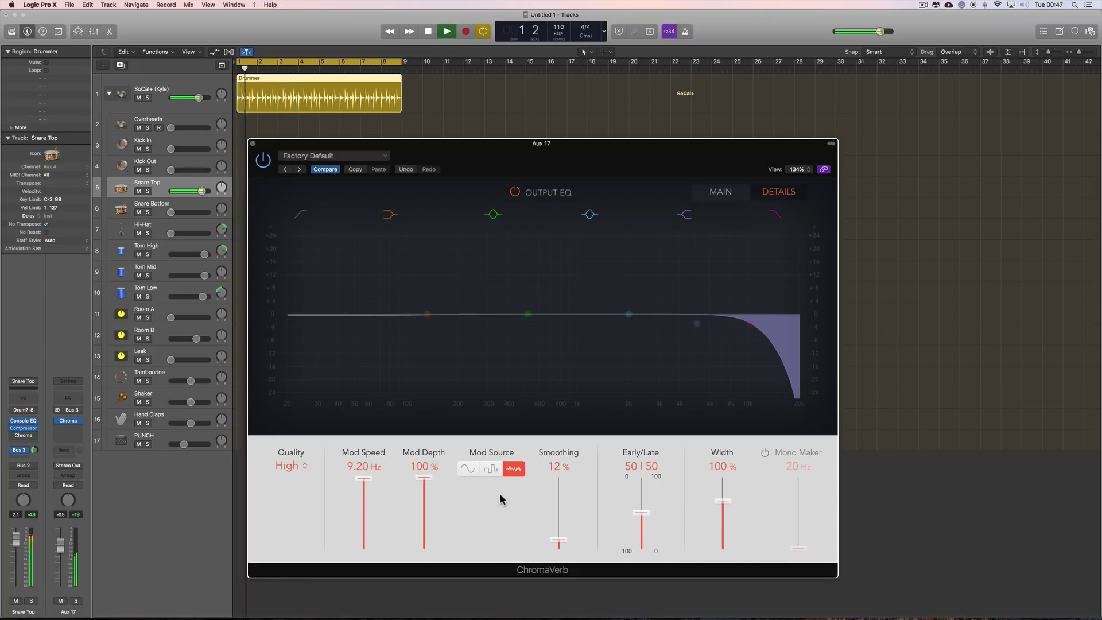
pyautogui.moveTo(374, 475)
pyautogui.mouseDown()
pyautogui.moveTo(371, 513)
pyautogui.moveTo(373, 475)
pyautogui.mouseUp()
# Set Smoothing to 53%, Mod Speed 2.60 Hz, Mod Depth 63% and the sine Mod Source.
pyautogui.press('space')
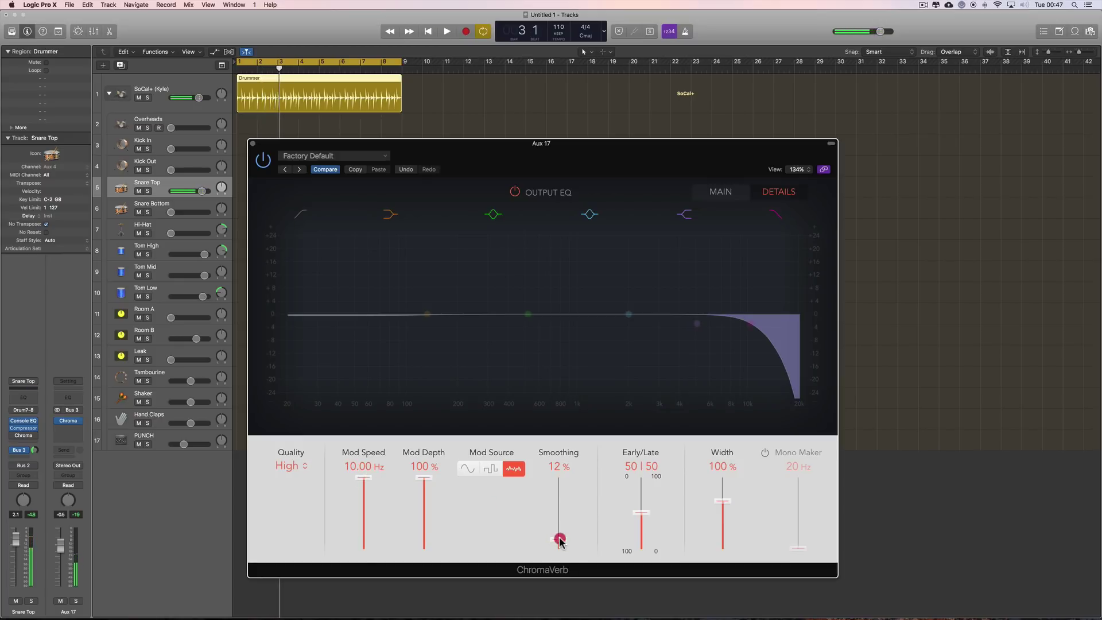
pyautogui.moveTo(559, 537); pyautogui.dragTo(558, 510)
pyautogui.press('space')
pyautogui.press('space')
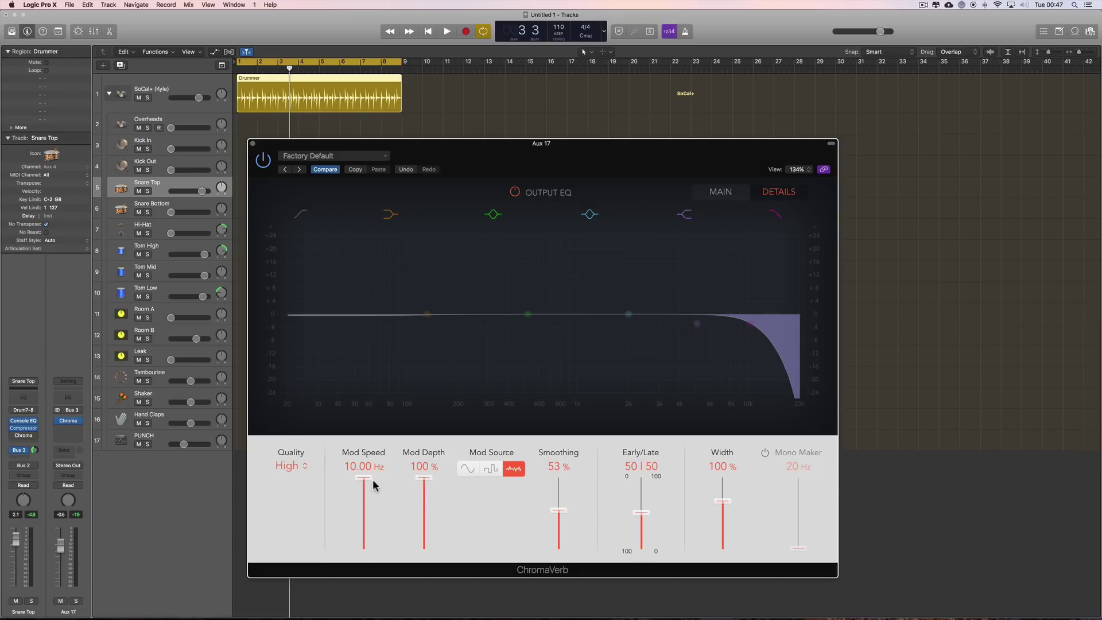
pyautogui.moveTo(365, 478); pyautogui.dragTo(364, 497)
pyautogui.moveTo(423, 478); pyautogui.dragTo(425, 505)
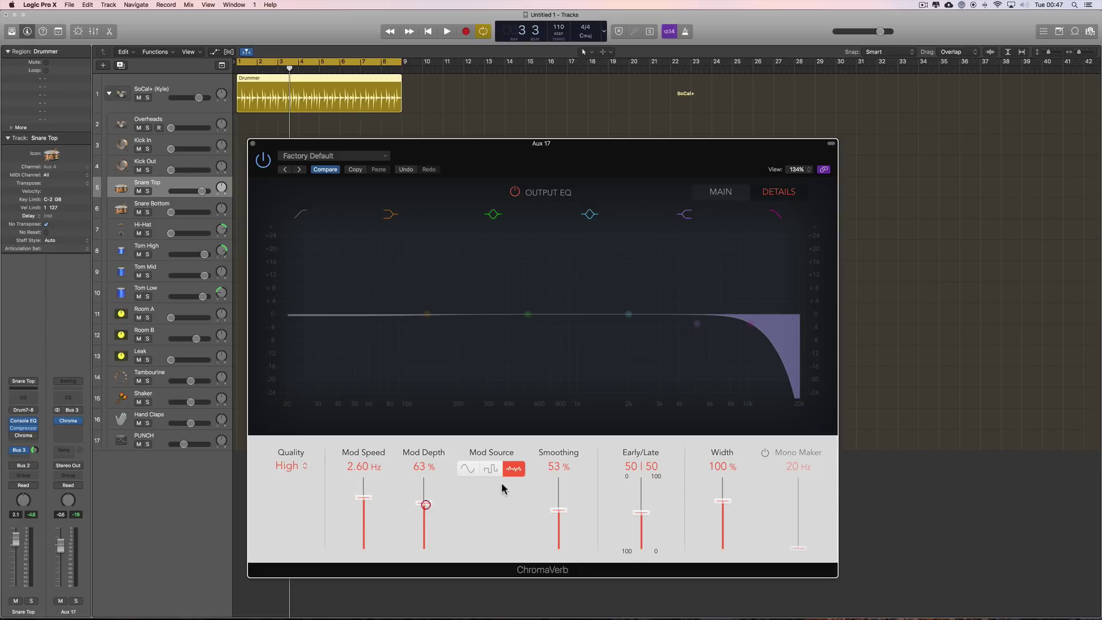
pyautogui.click(468, 469)
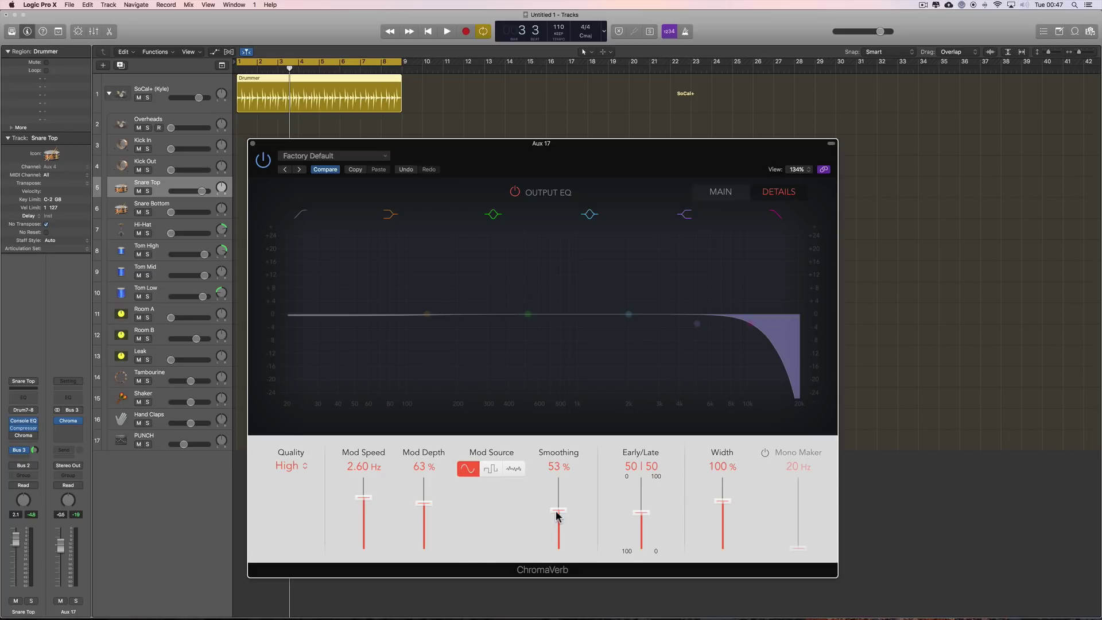
# Drop Smoothing to 12%, audition maximum modulation, then settle at 0.32 Hz speed and 35% depth.
pyautogui.moveTo(559, 509); pyautogui.dragTo(560, 544)
pyautogui.moveTo(363, 497); pyautogui.dragTo(363, 467)
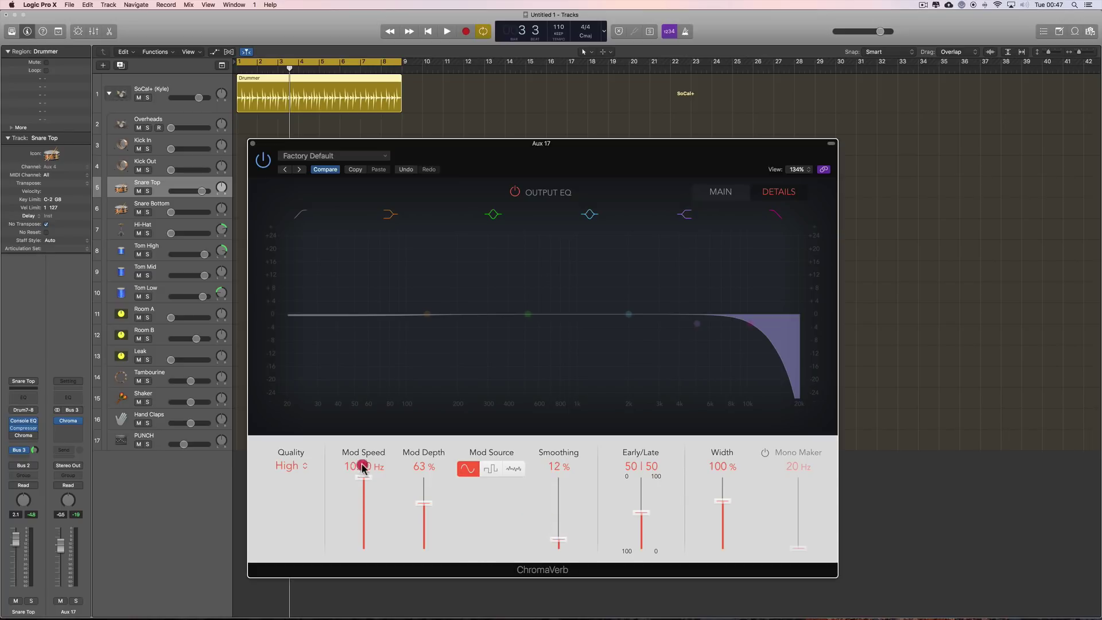
pyautogui.moveTo(423, 504); pyautogui.dragTo(425, 459)
pyautogui.press('space')
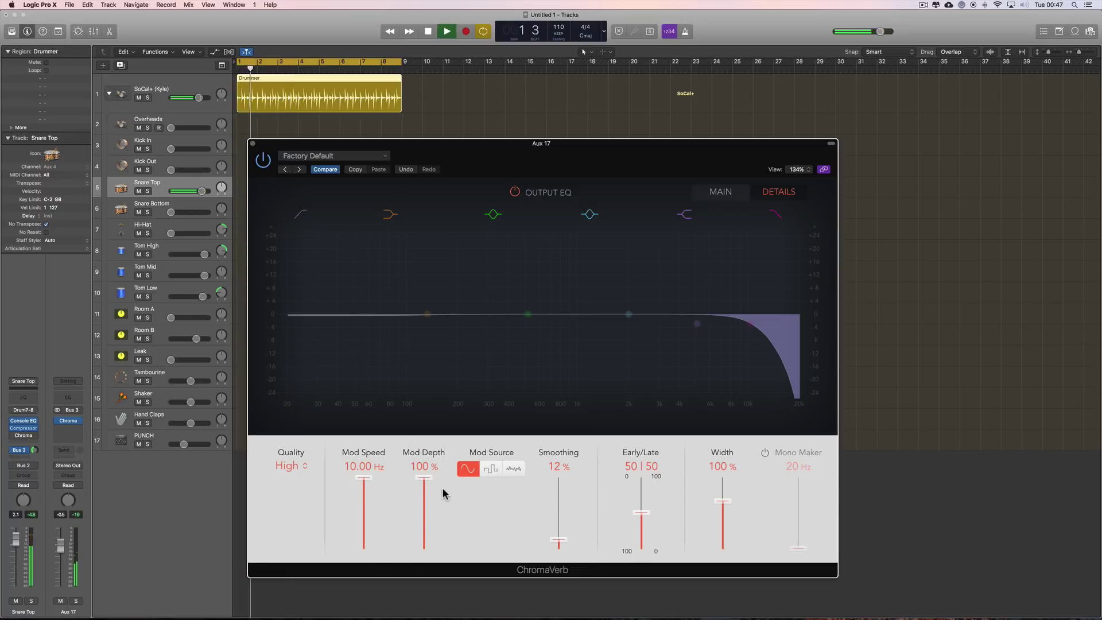
pyautogui.press('space')
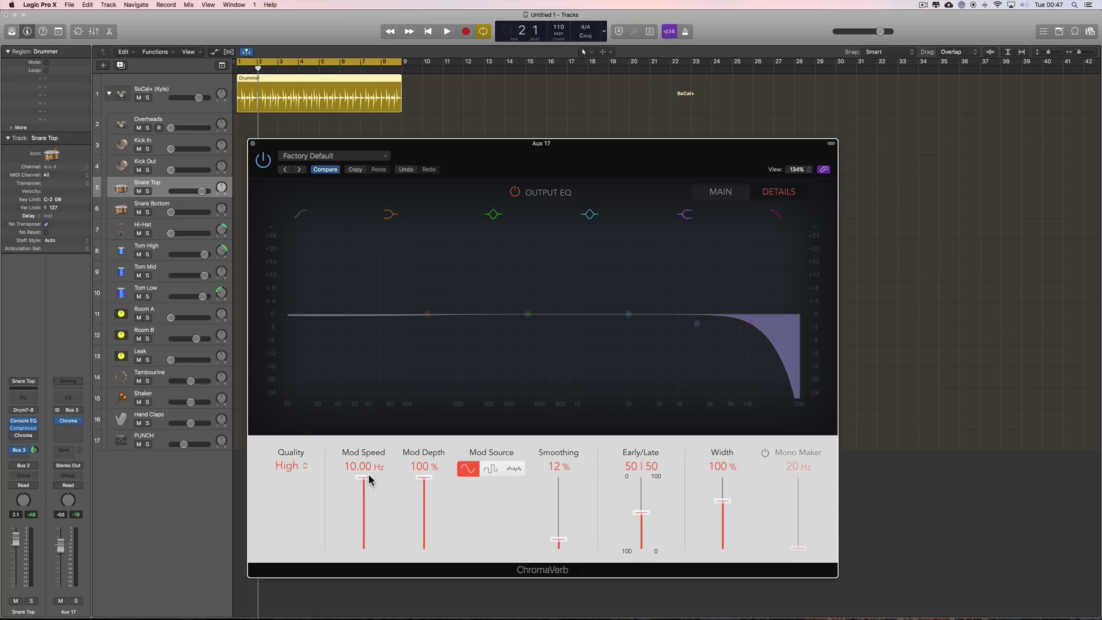
pyautogui.press('Return')
pyautogui.press('space')
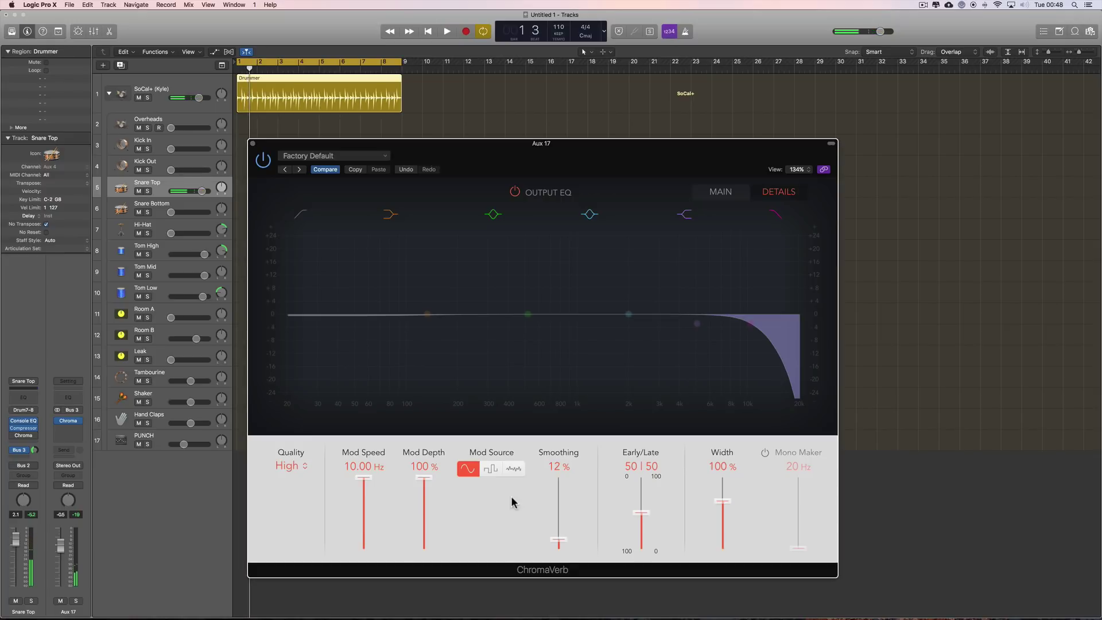
pyautogui.moveTo(368, 484); pyautogui.dragTo(367, 529)
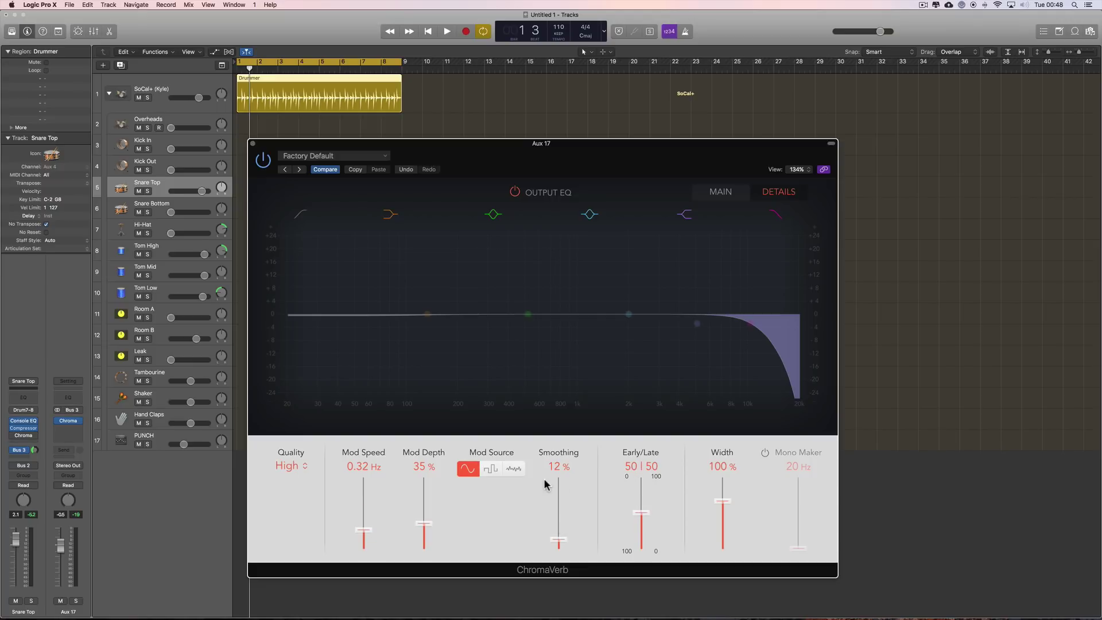
# Lengthen the predelay on the main page and audition it before returning to Details.
pyautogui.click(725, 192)
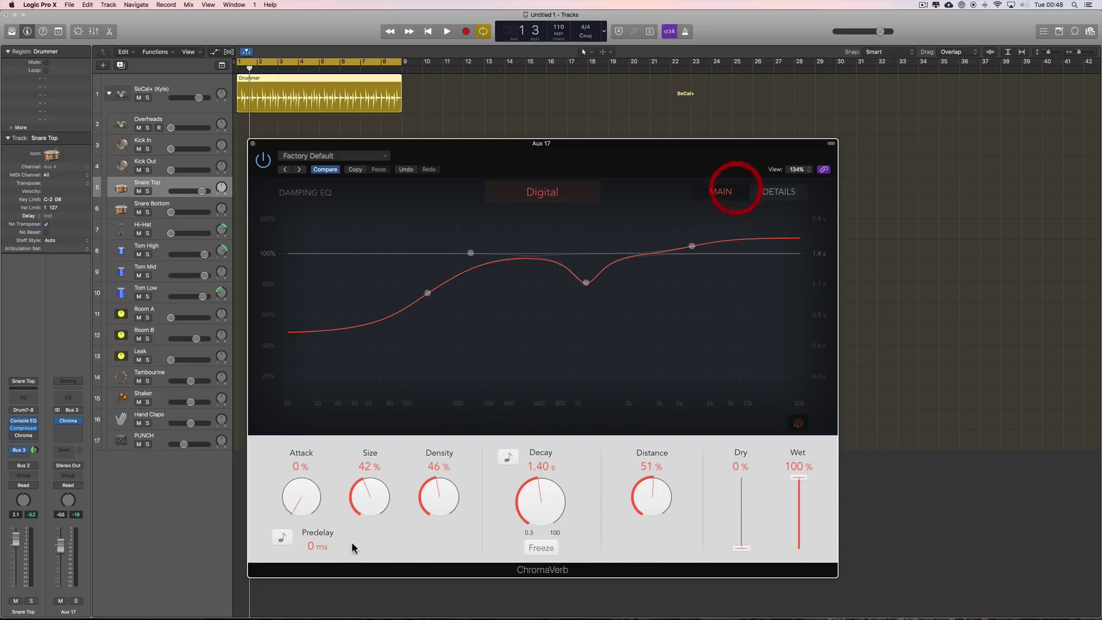
pyautogui.moveTo(316, 543)
pyautogui.mouseDown()
pyautogui.moveTo(314, 508)
pyautogui.moveTo(315, 558)
pyautogui.mouseUp()
pyautogui.press('space')
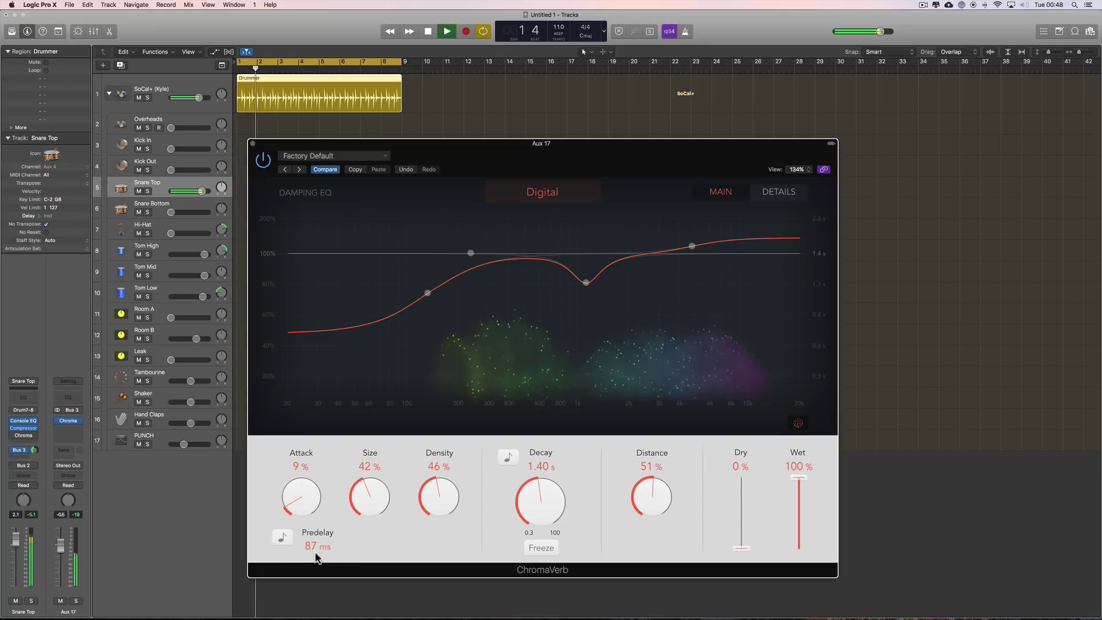
pyautogui.press('space')
pyautogui.click(778, 192)
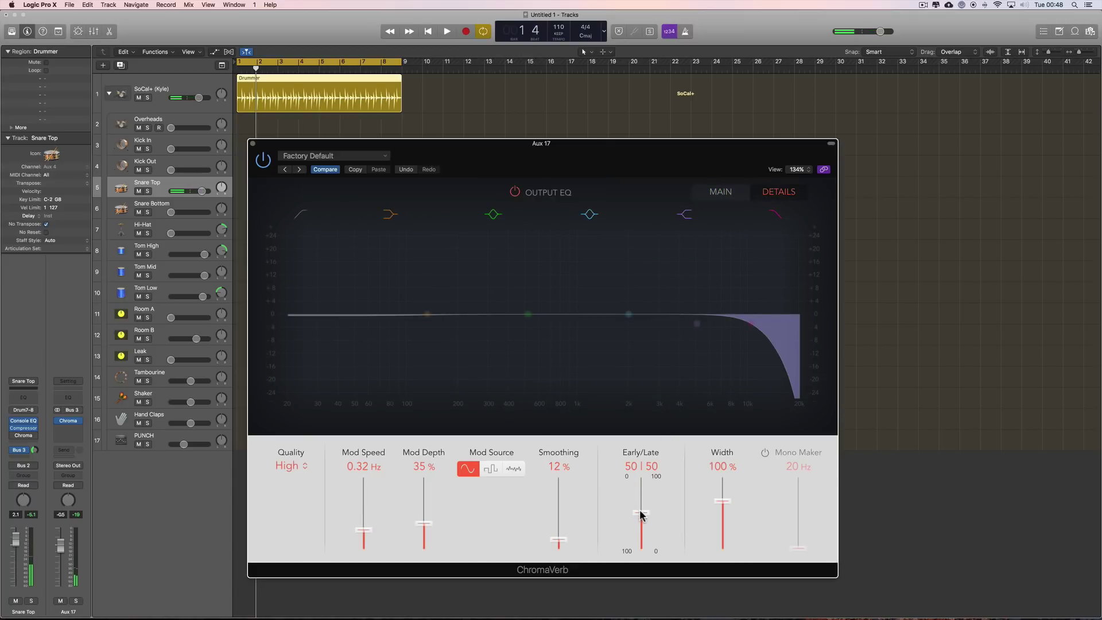
# Try fully early and fully late reflections, then blend Early/Late to 57 | 43.
pyautogui.moveTo(641, 515); pyautogui.dragTo(643, 552)
pyautogui.press('space')
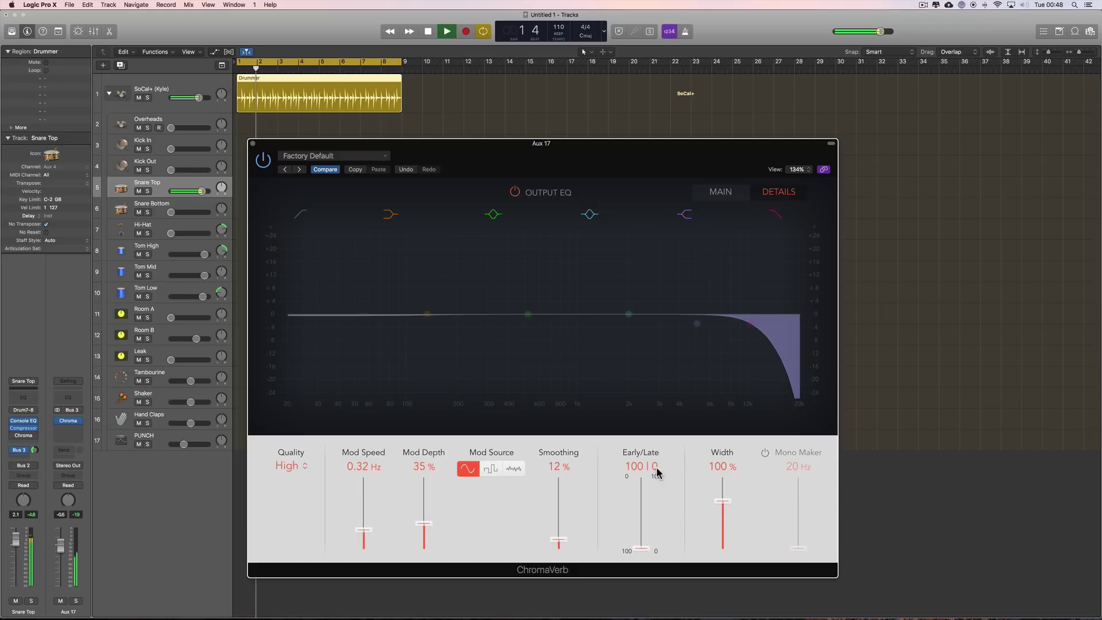
pyautogui.moveTo(643, 548); pyautogui.dragTo(641, 477)
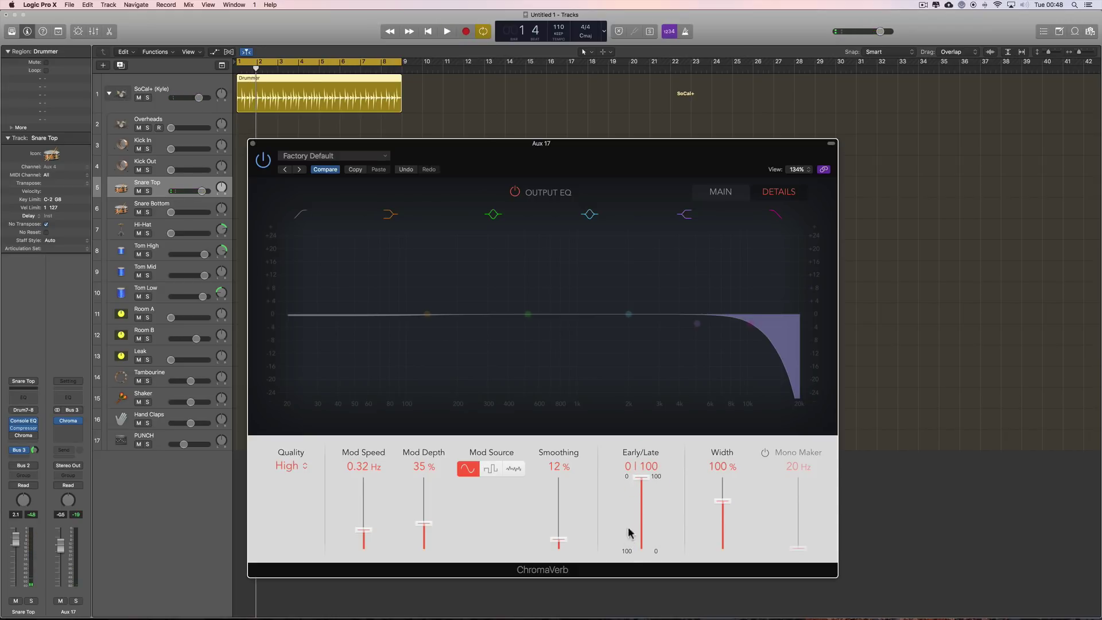
pyautogui.press('space')
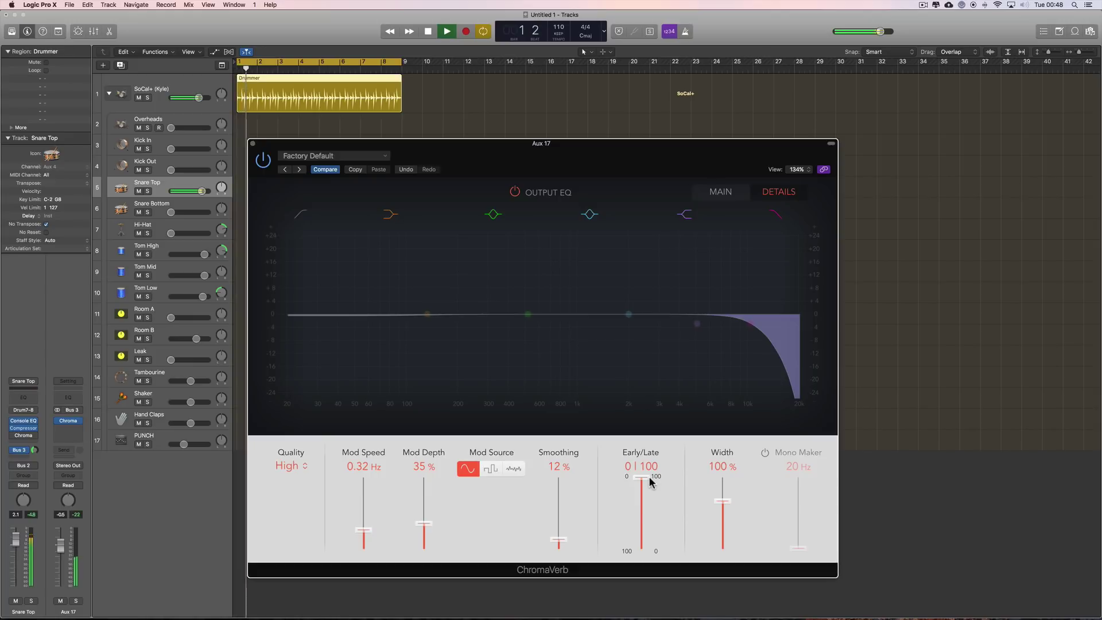
pyautogui.press('space')
pyautogui.moveTo(649, 481); pyautogui.dragTo(645, 517)
pyautogui.press('space')
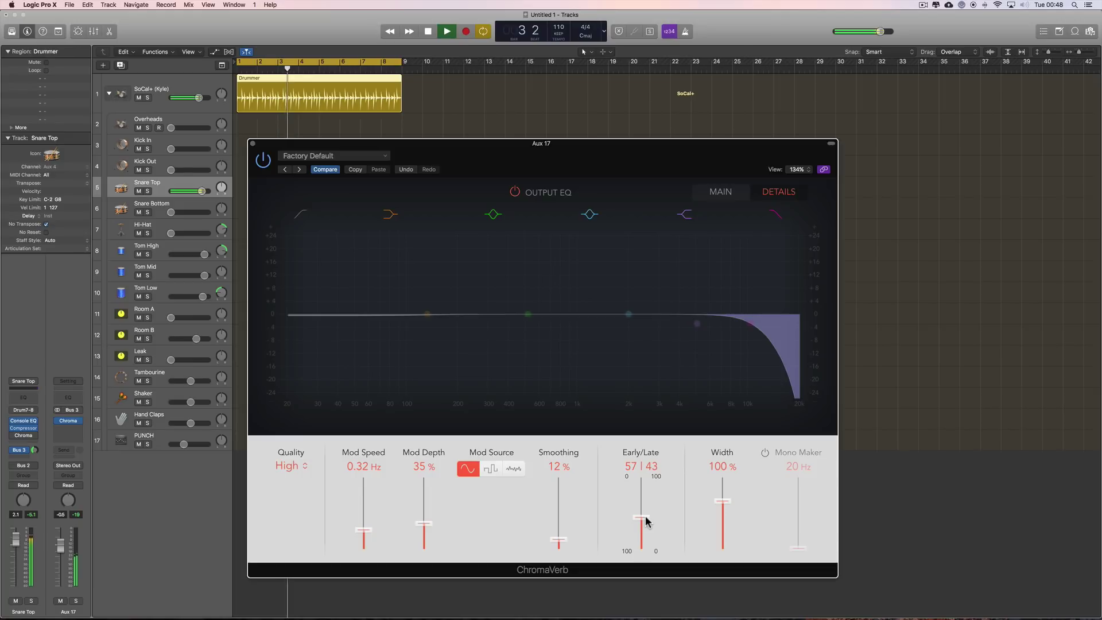
# Narrow the reverb's stereo Width to 0 % and audition it.
pyautogui.press('space')
pyautogui.moveTo(724, 504); pyautogui.dragTo(724, 552)
pyautogui.press('space')
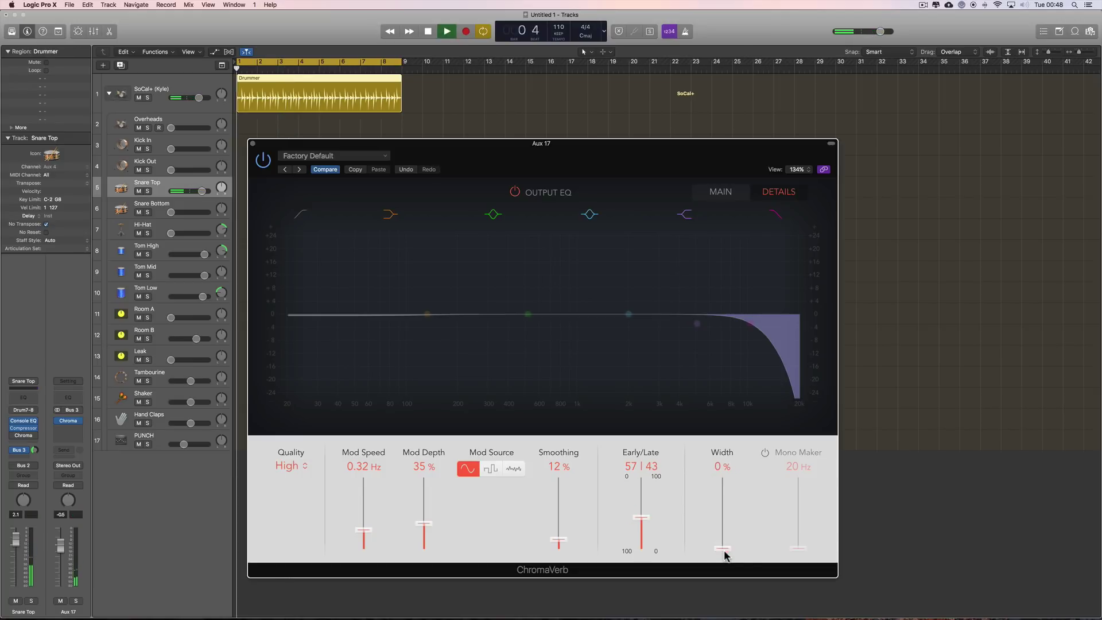
pyautogui.press('space')
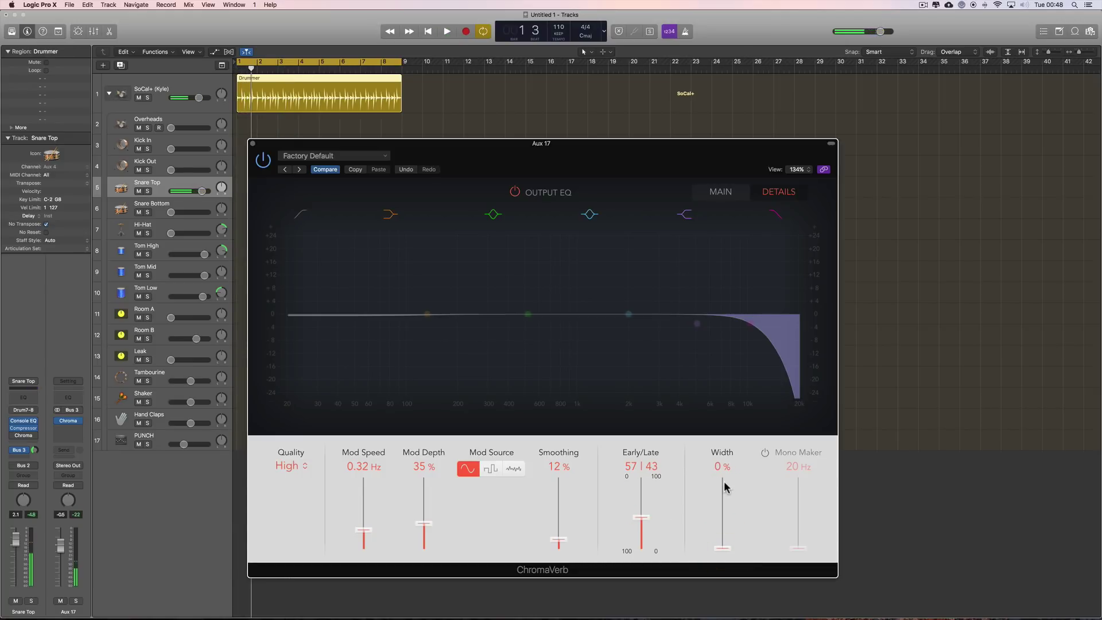
# Raise Width to 150 % and switch on the Mono Maker.
pyautogui.moveTo(725, 549); pyautogui.dragTo(728, 466)
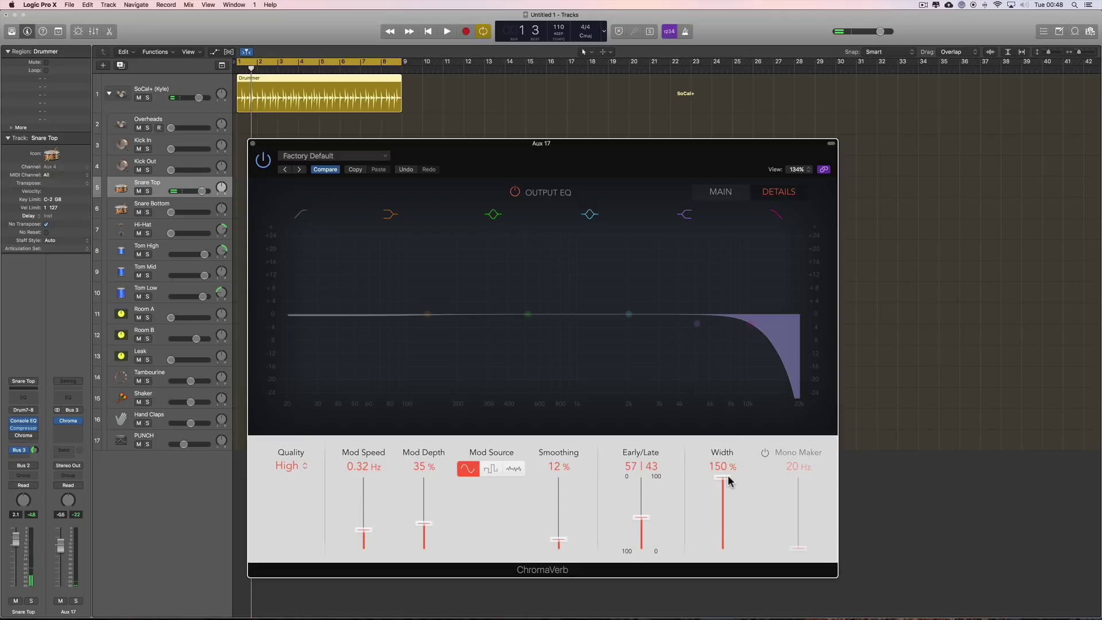
pyautogui.press('space')
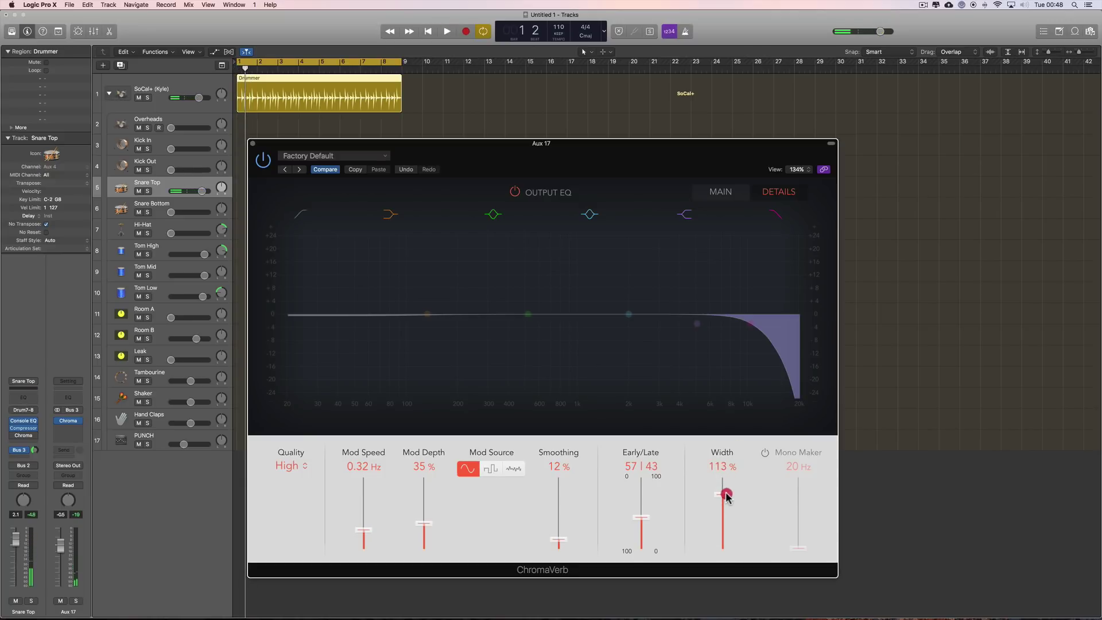
pyautogui.click(765, 452)
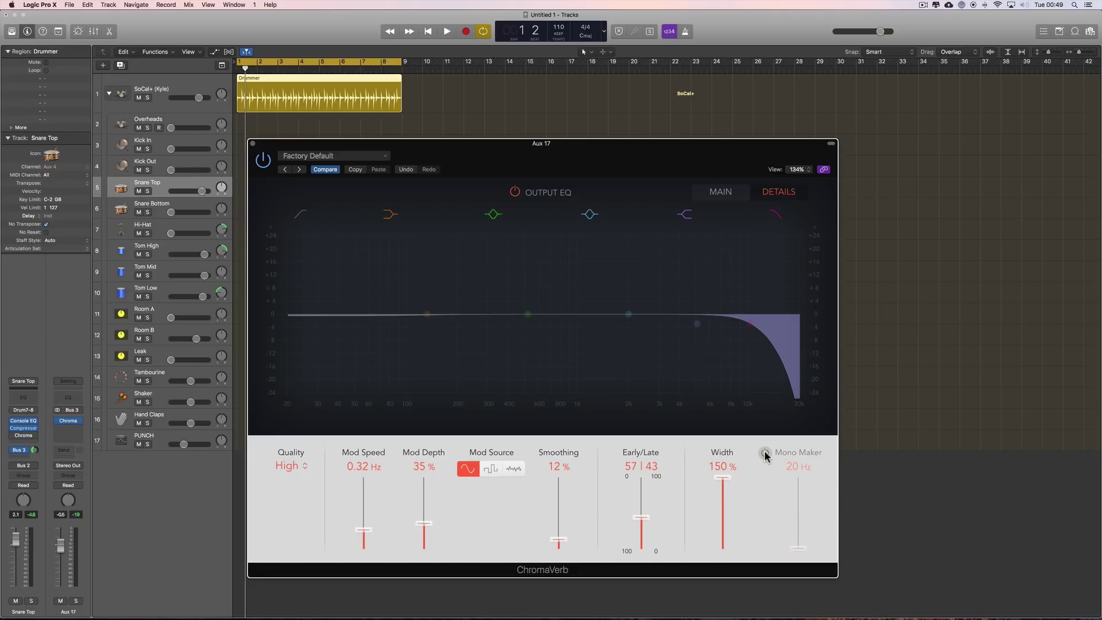
# Sweep the Mono Maker frequency up to 1000 Hz, then back down to 420 Hz while auditioning.
pyautogui.moveTo(798, 549); pyautogui.dragTo(801, 513)
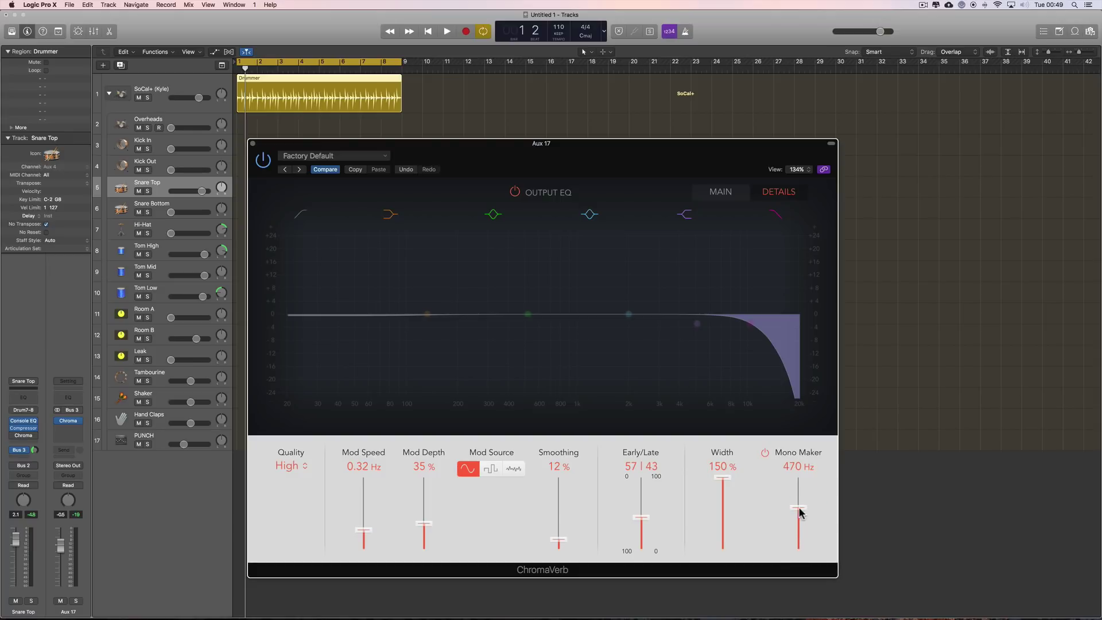
pyautogui.moveTo(799, 507); pyautogui.dragTo(799, 503)
pyautogui.moveTo(799, 499); pyautogui.dragTo(799, 498)
pyautogui.press('space')
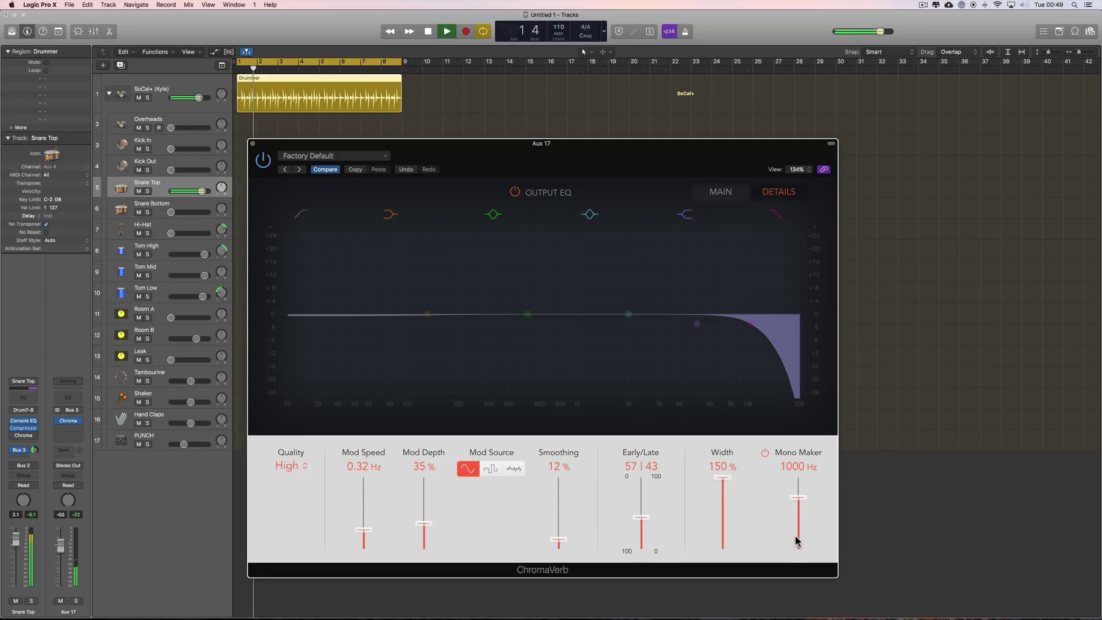
pyautogui.press('space')
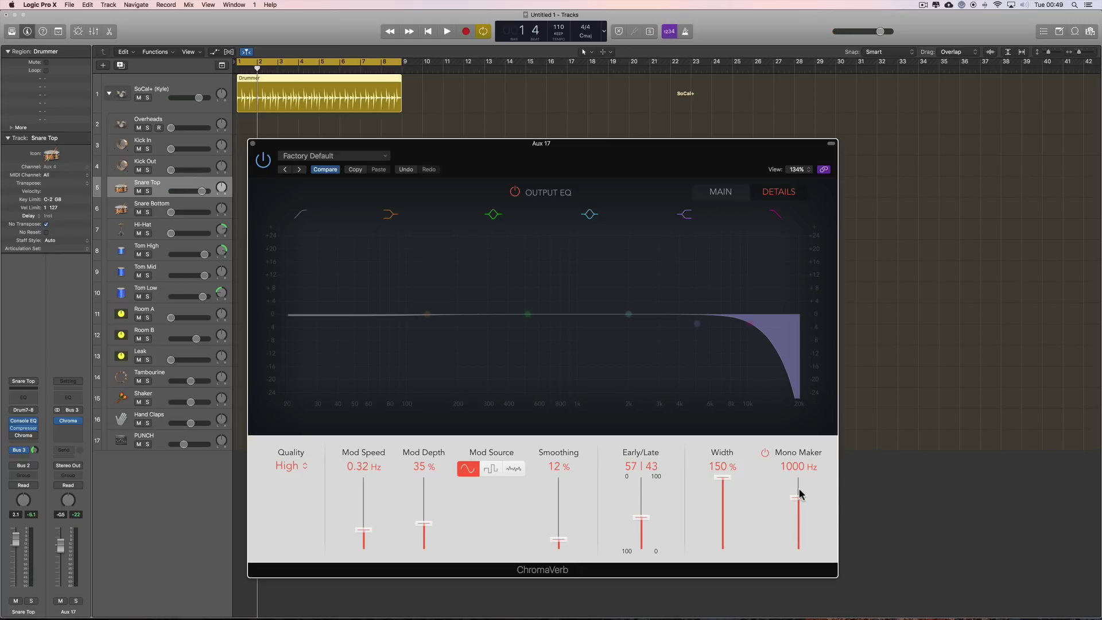
pyautogui.press('space')
pyautogui.moveTo(798, 497)
pyautogui.mouseDown()
pyautogui.moveTo(798, 521)
pyautogui.moveTo(801, 510)
pyautogui.mouseUp()
pyautogui.press('space')
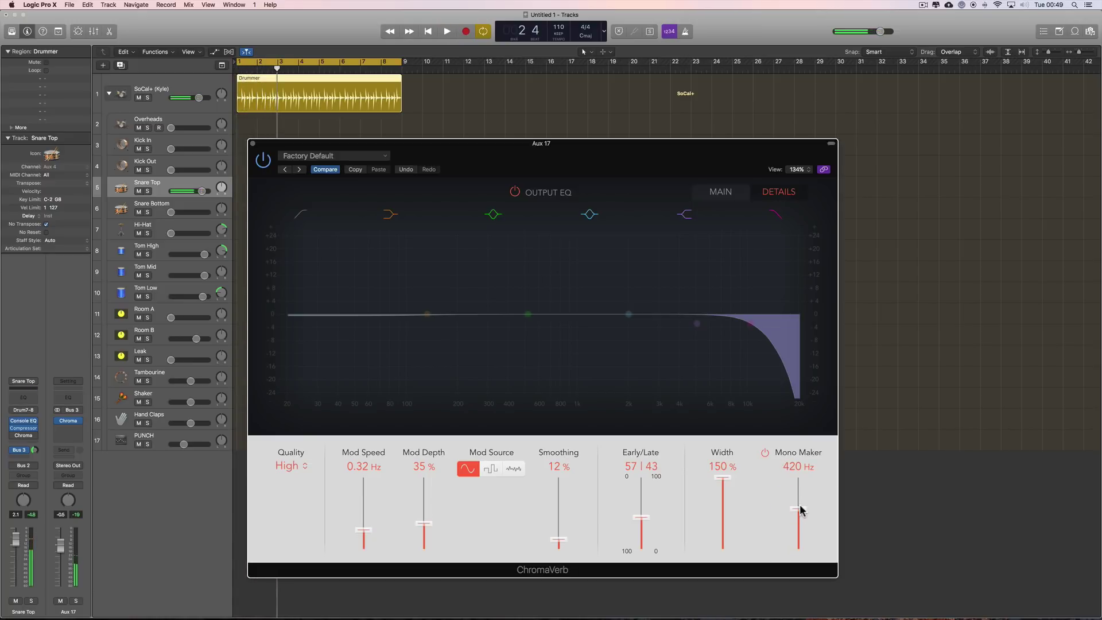
# Boost the purple Output EQ band near 2600 Hz and play it back.
pyautogui.moveTo(699, 325)
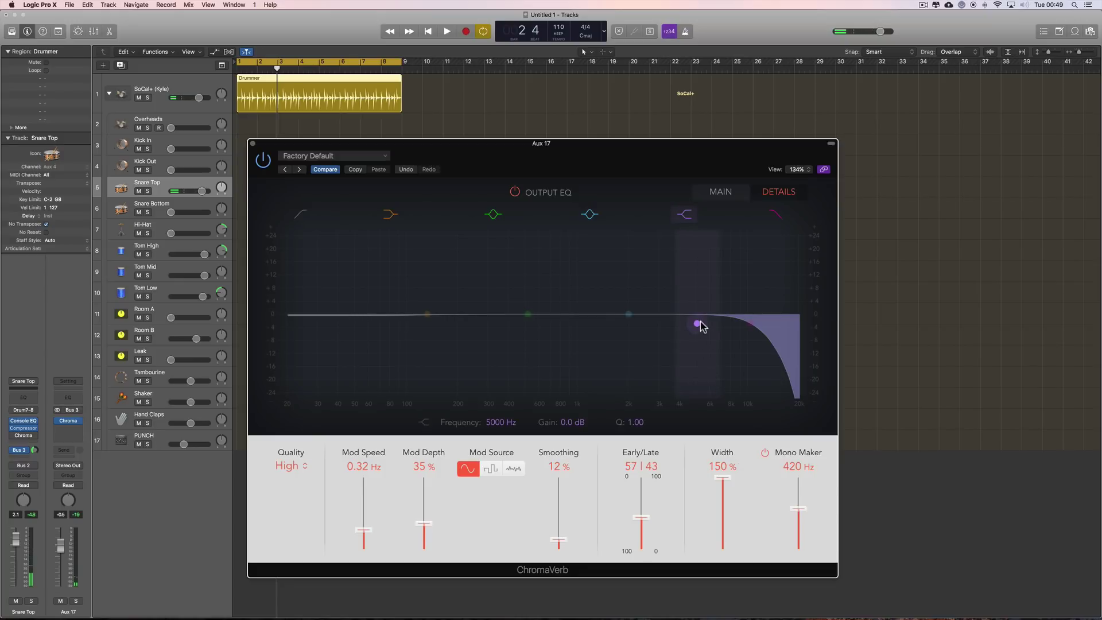
pyautogui.moveTo(698, 325); pyautogui.dragTo(647, 298)
pyautogui.press('space')
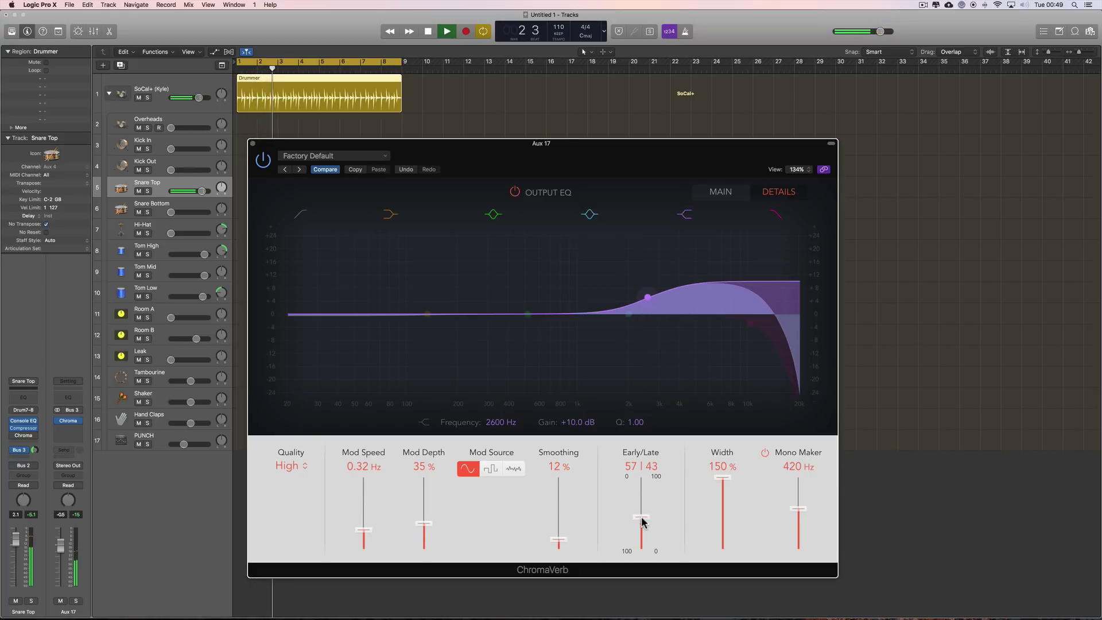
# On the main page set Predelay 45 ms, Size 32 %, Density 57 %, Decay 1.60 s, Distance 39 %.
pyautogui.click(732, 192)
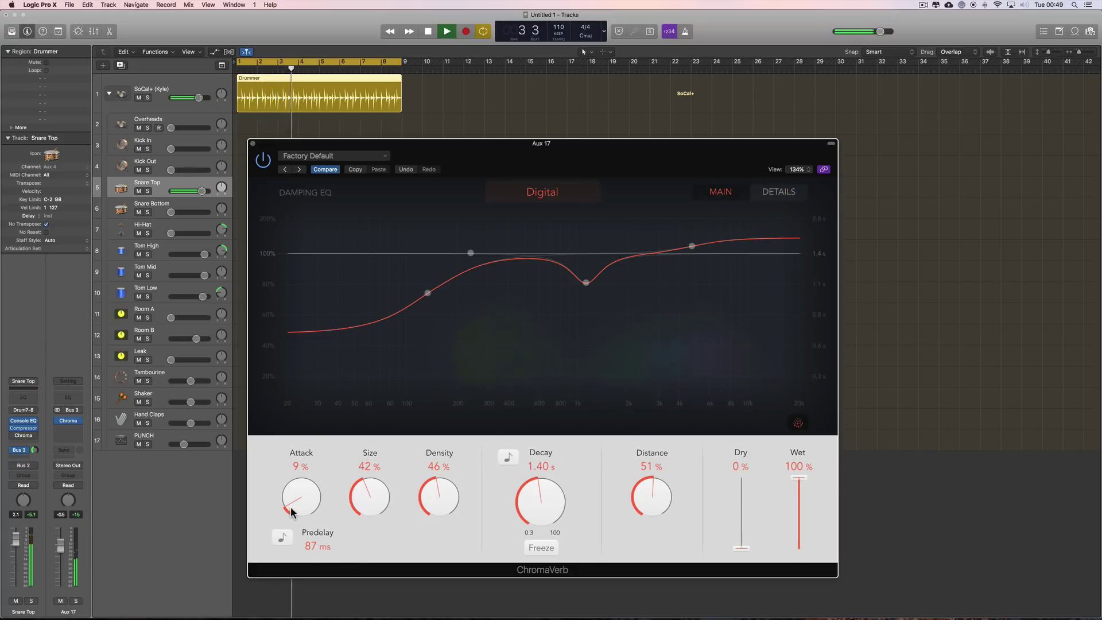
pyautogui.keyDown('alt'); pyautogui.click(311, 546); pyautogui.keyUp('alt')
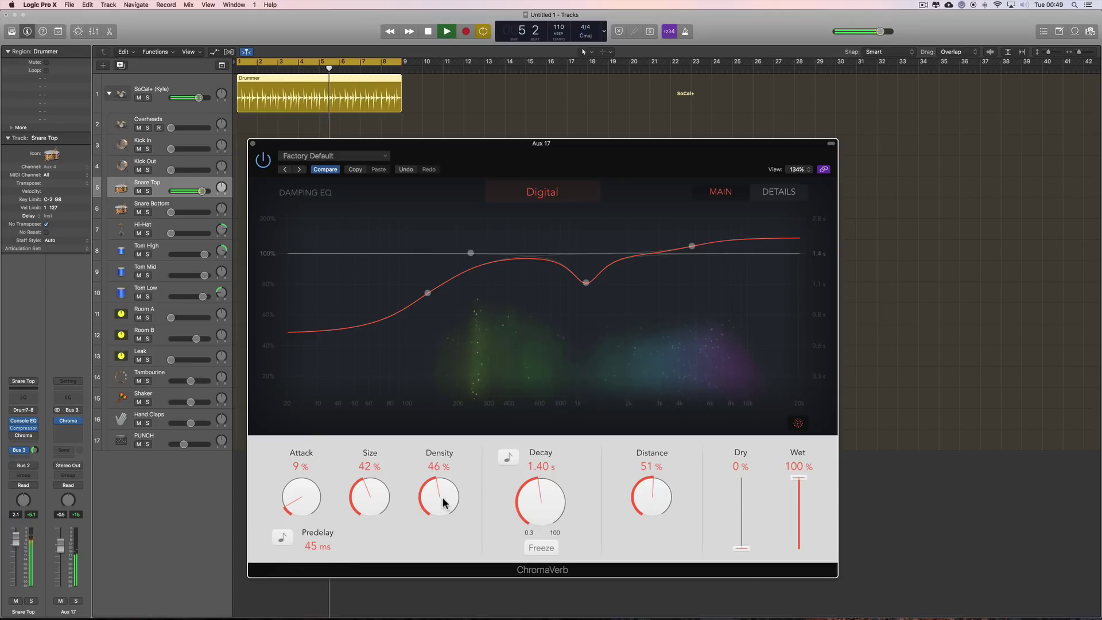
pyautogui.keyDown('alt'); pyautogui.click(364, 509); pyautogui.keyUp('alt')
pyautogui.moveTo(363, 509); pyautogui.dragTo(369, 491)
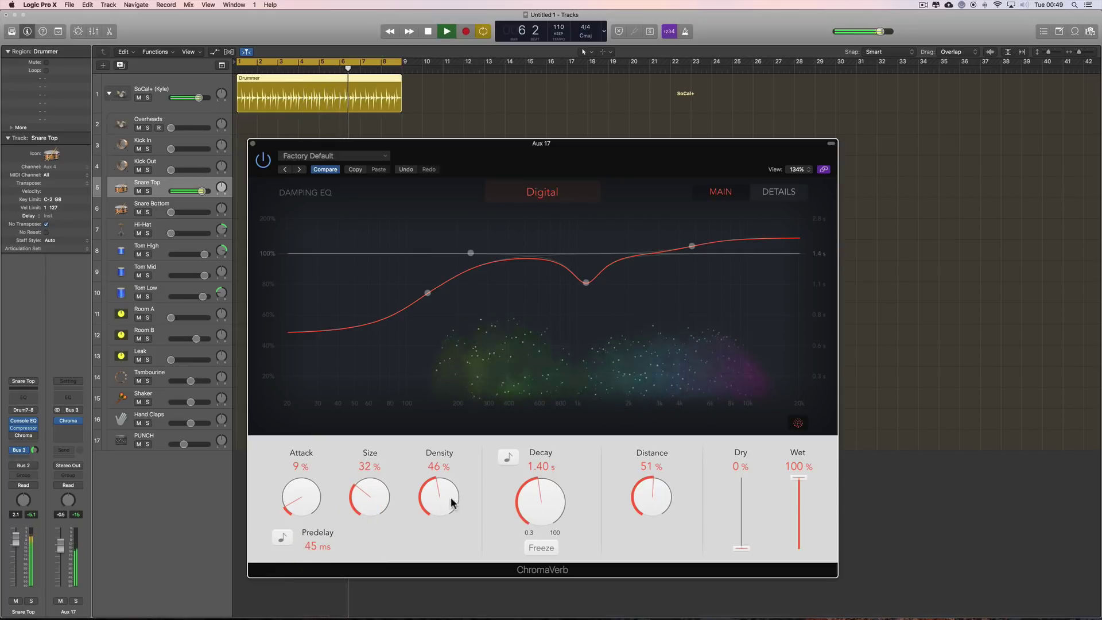
pyautogui.moveTo(442, 492); pyautogui.dragTo(442, 486)
pyautogui.moveTo(526, 512); pyautogui.dragTo(528, 505)
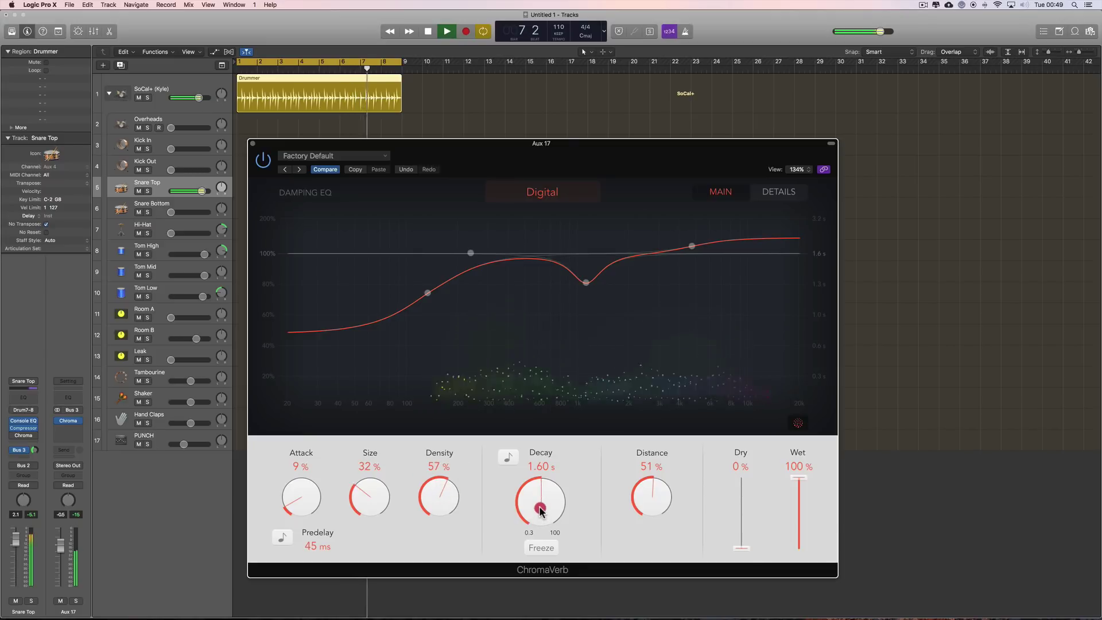
pyautogui.moveTo(656, 494); pyautogui.dragTo(652, 509)
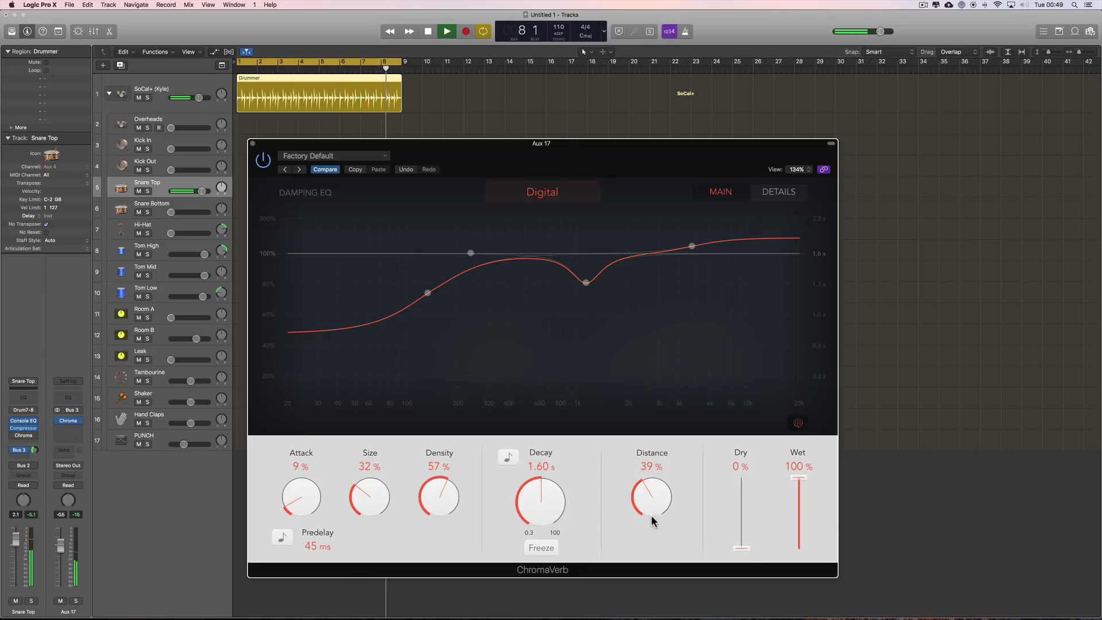
pyautogui.press('space')
# In Details, set Mod Speed 5.20 Hz, Mod Depth 36 % and Smoothing 100 % while auditioning.
pyautogui.click(778, 193)
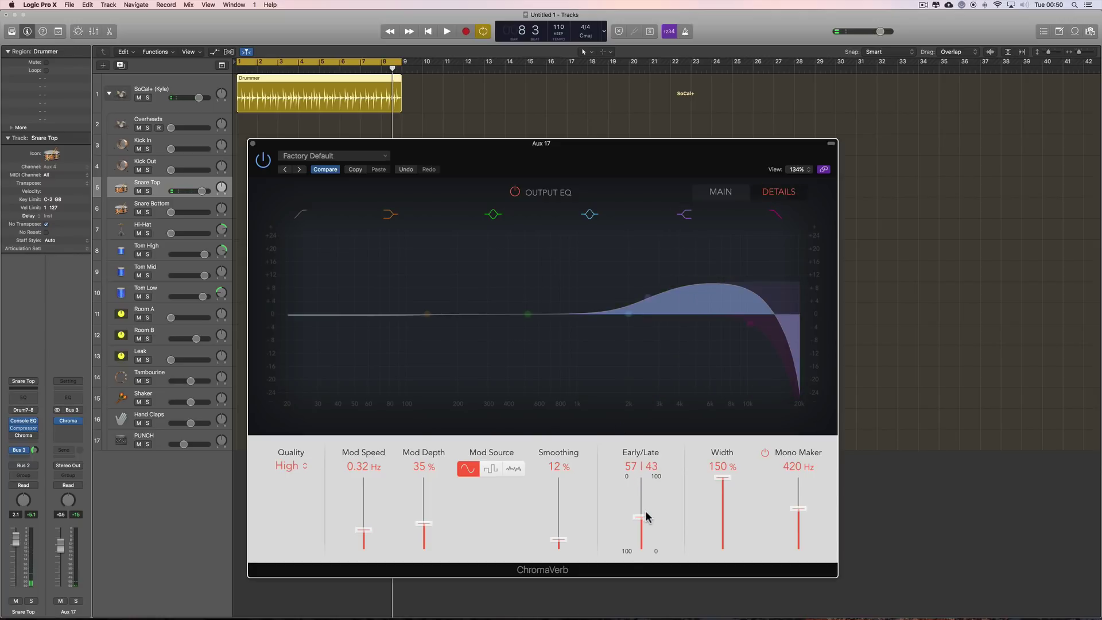
pyautogui.press('Return')
pyautogui.press('space')
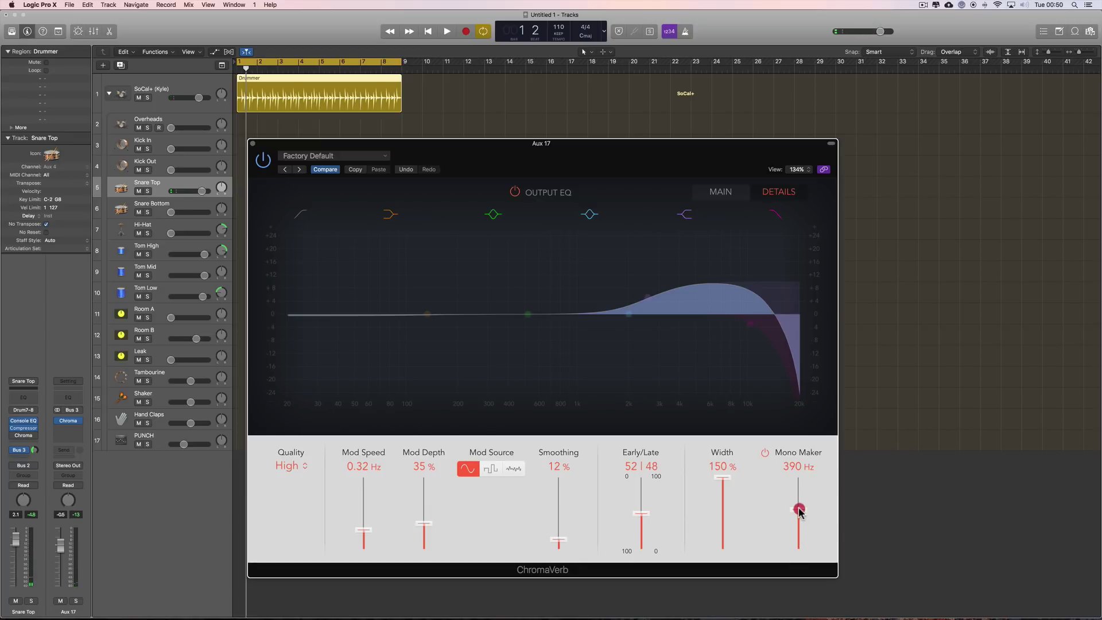
pyautogui.moveTo(425, 523); pyautogui.dragTo(424, 511)
pyautogui.moveTo(363, 529); pyautogui.dragTo(368, 501)
pyautogui.press('space')
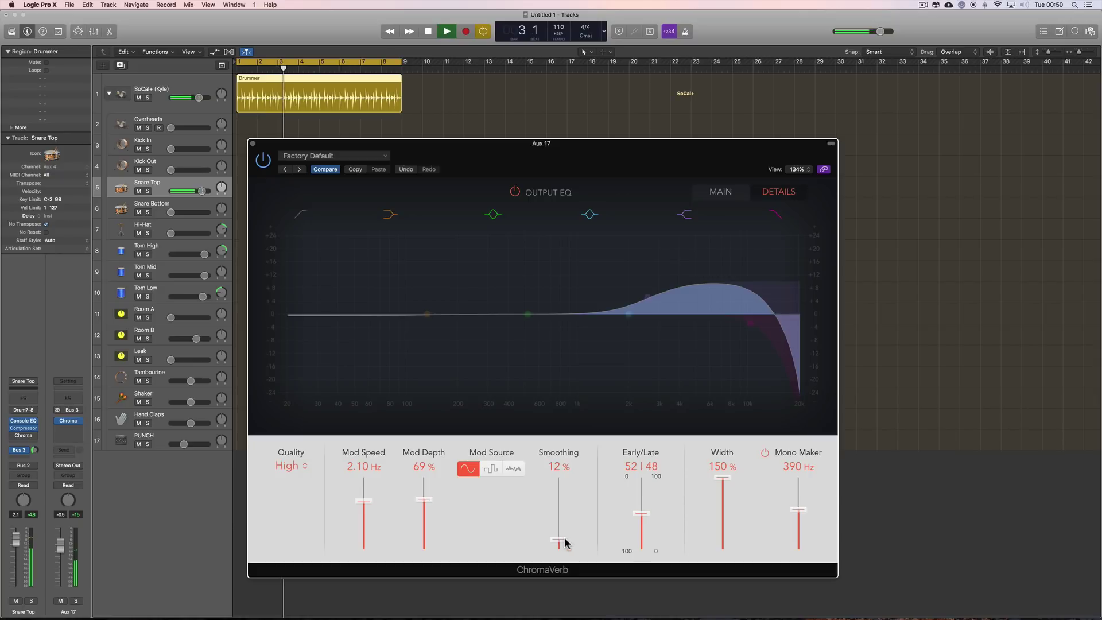
pyautogui.moveTo(565, 543); pyautogui.dragTo(560, 460)
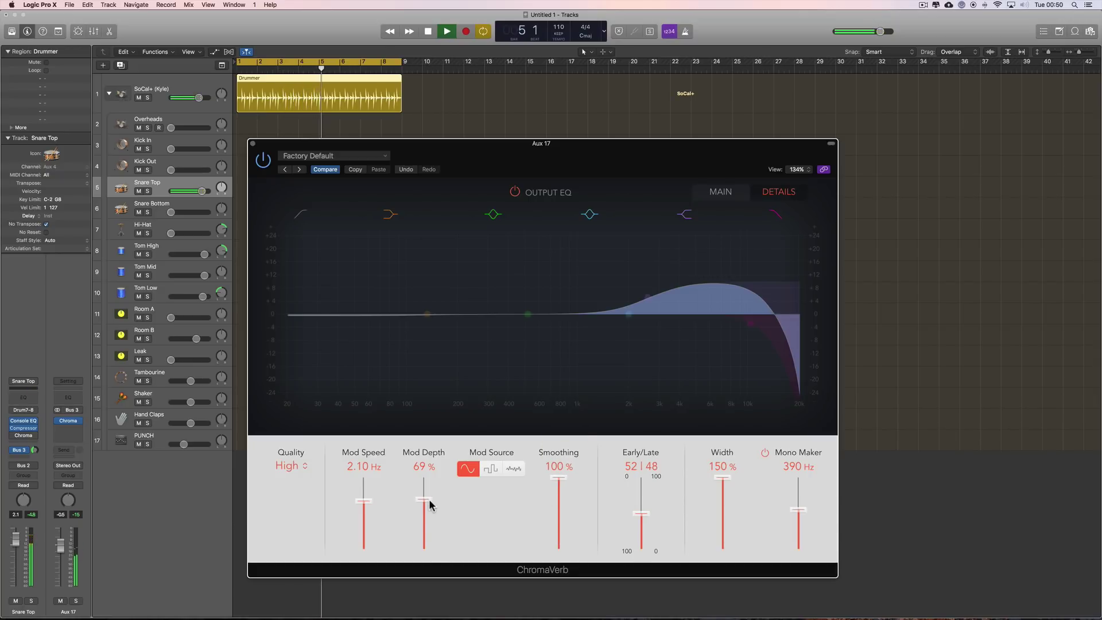
pyautogui.moveTo(431, 505); pyautogui.dragTo(423, 525)
pyautogui.moveTo(369, 499); pyautogui.dragTo(370, 489)
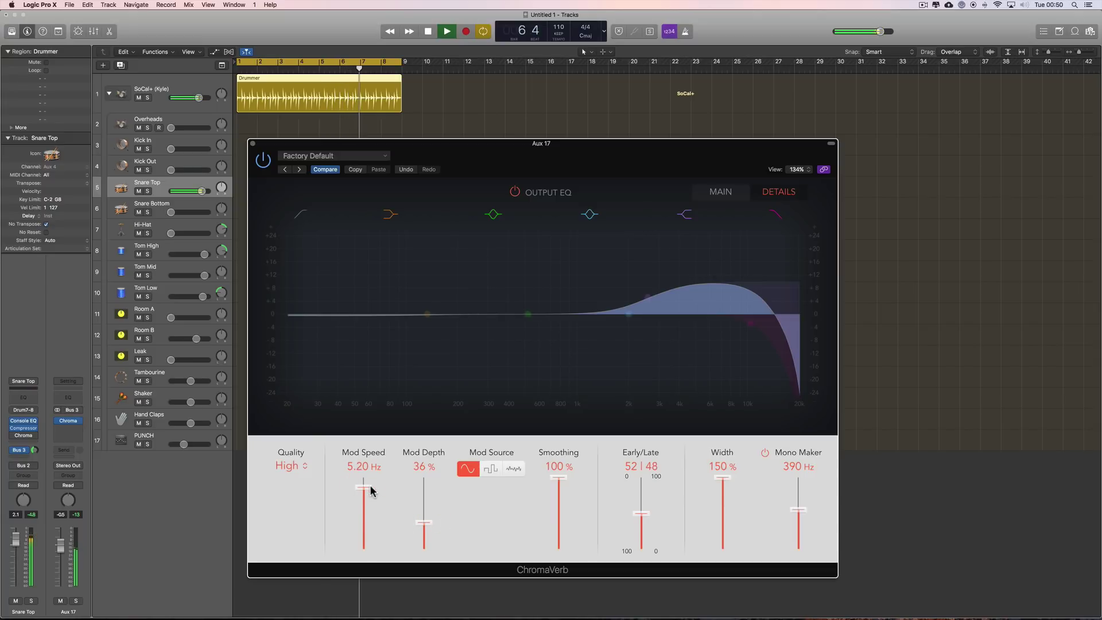
pyautogui.press('space')
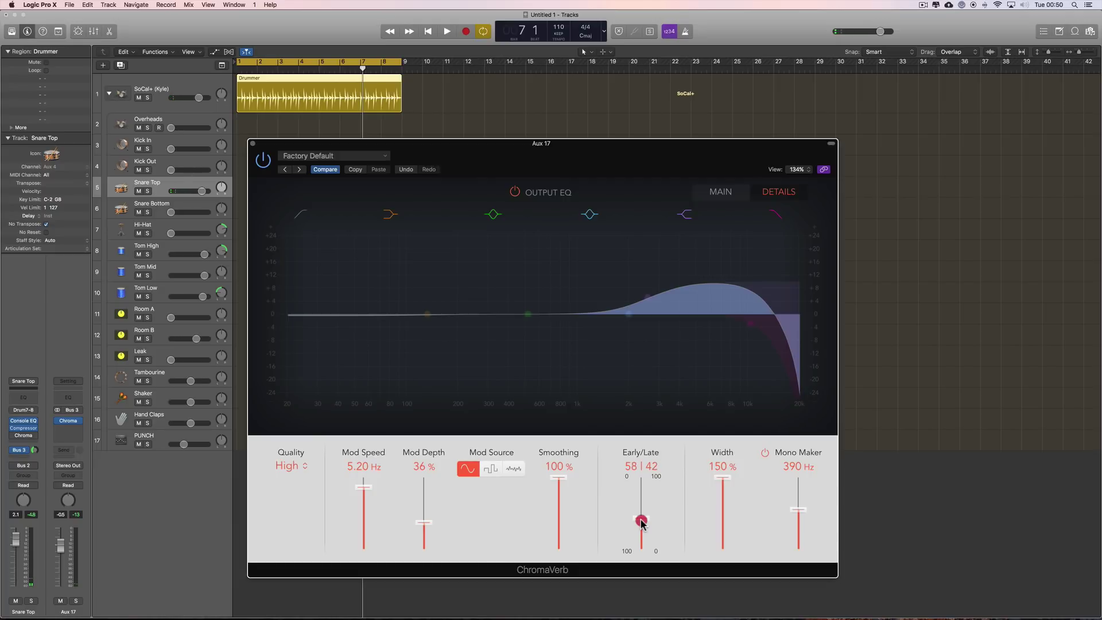
# Replay from bar 1 and dip the green Output EQ band around 520 Hz.
pyautogui.press('Return')
pyautogui.press('space')
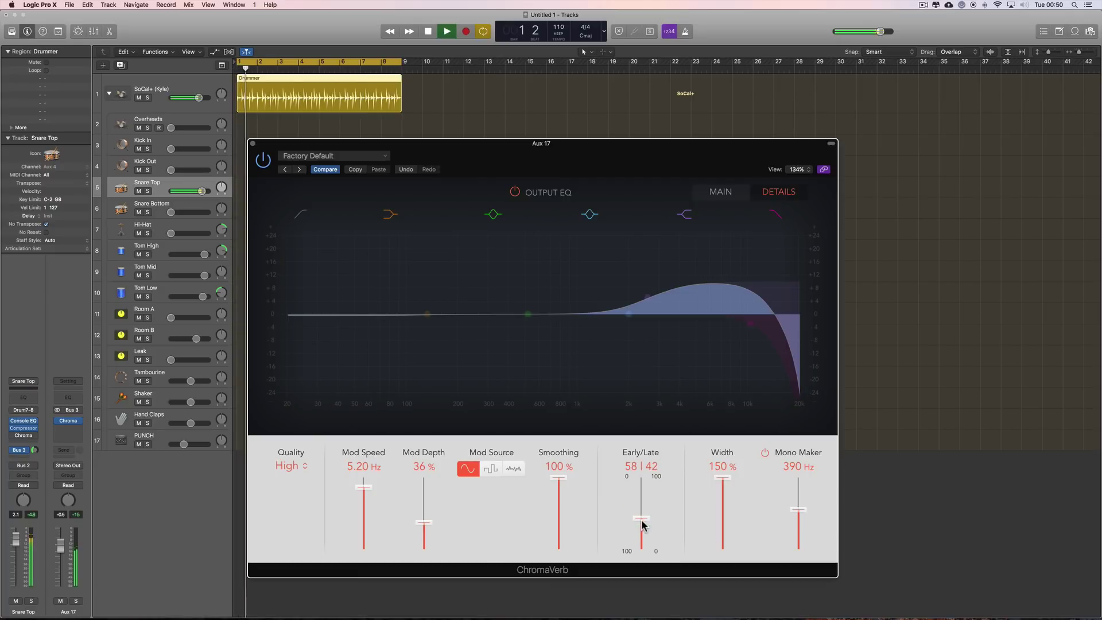
pyautogui.press('space')
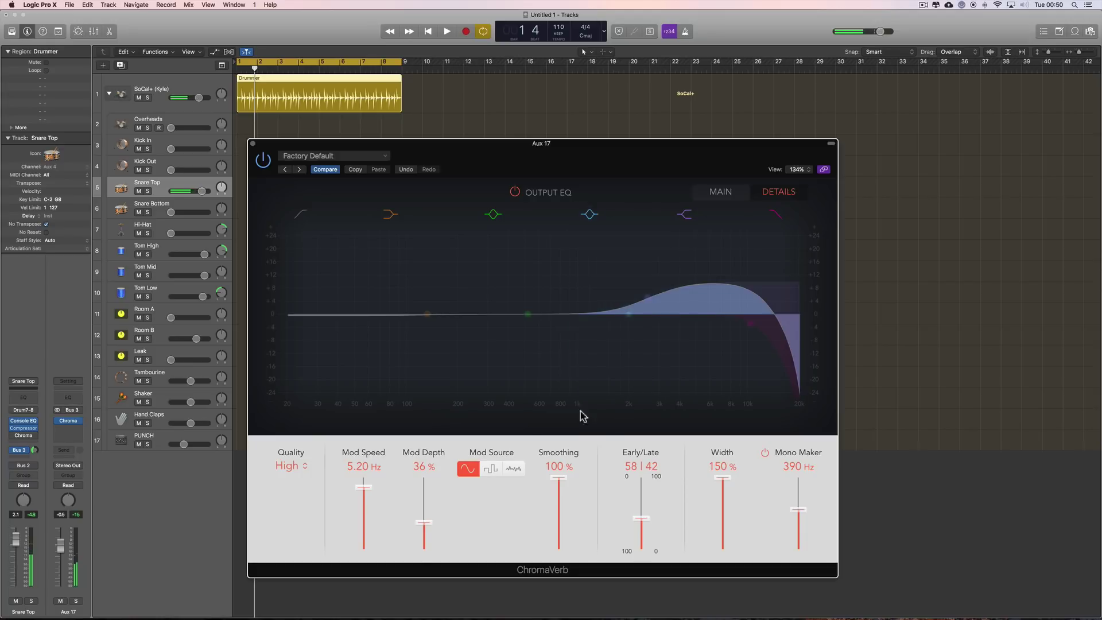
pyautogui.moveTo(528, 314); pyautogui.dragTo(592, 308)
# Play back the Output EQ change and return to ChromaVerb's MAIN page.
pyautogui.press('space')
pyautogui.press('space')
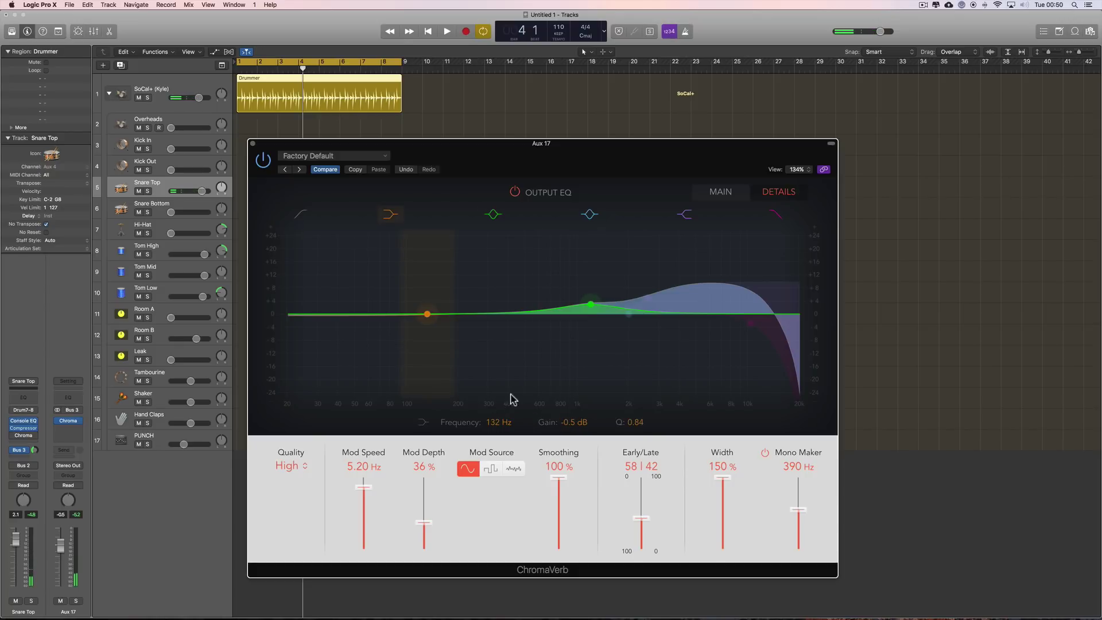
pyautogui.click(730, 191)
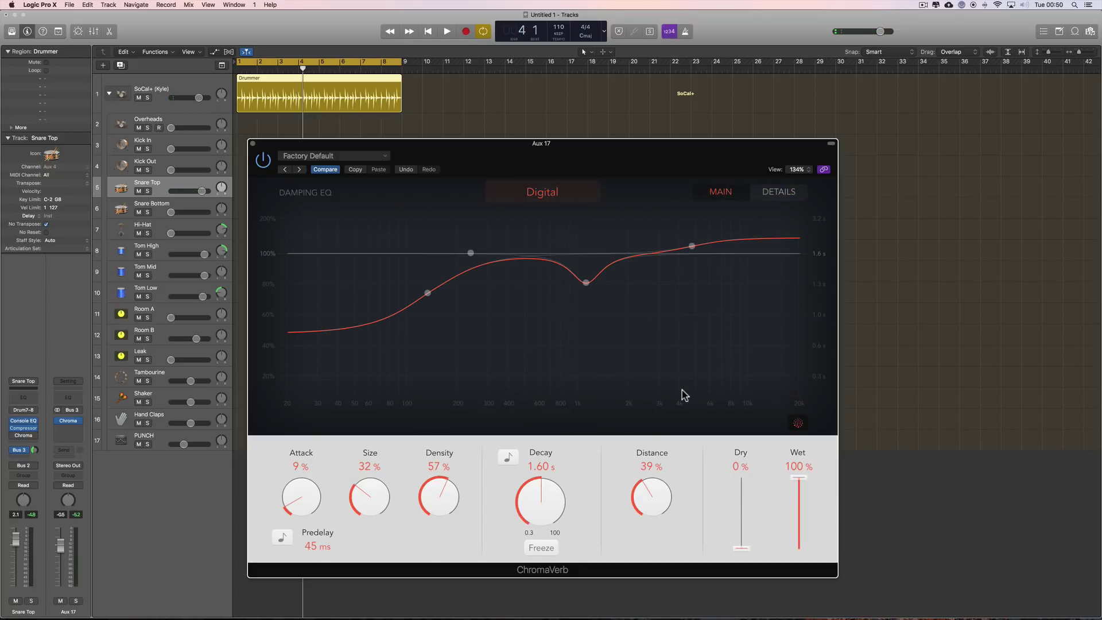